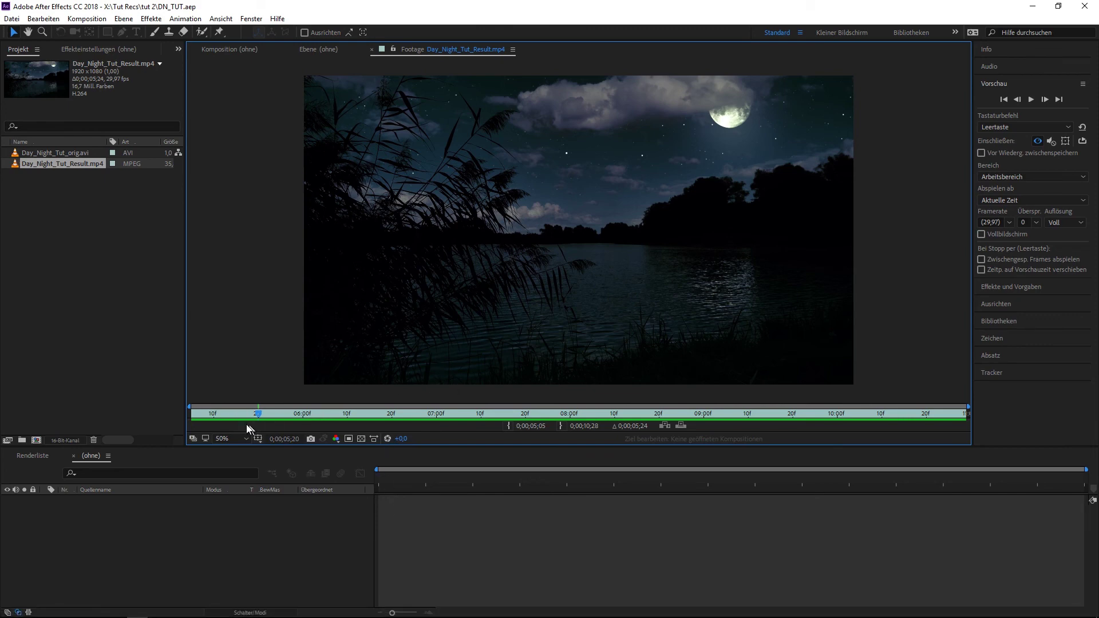
Scrub through the finished night footage and the original daytime footage to compare them.
left_click_drag(258, 413, 752, 409)
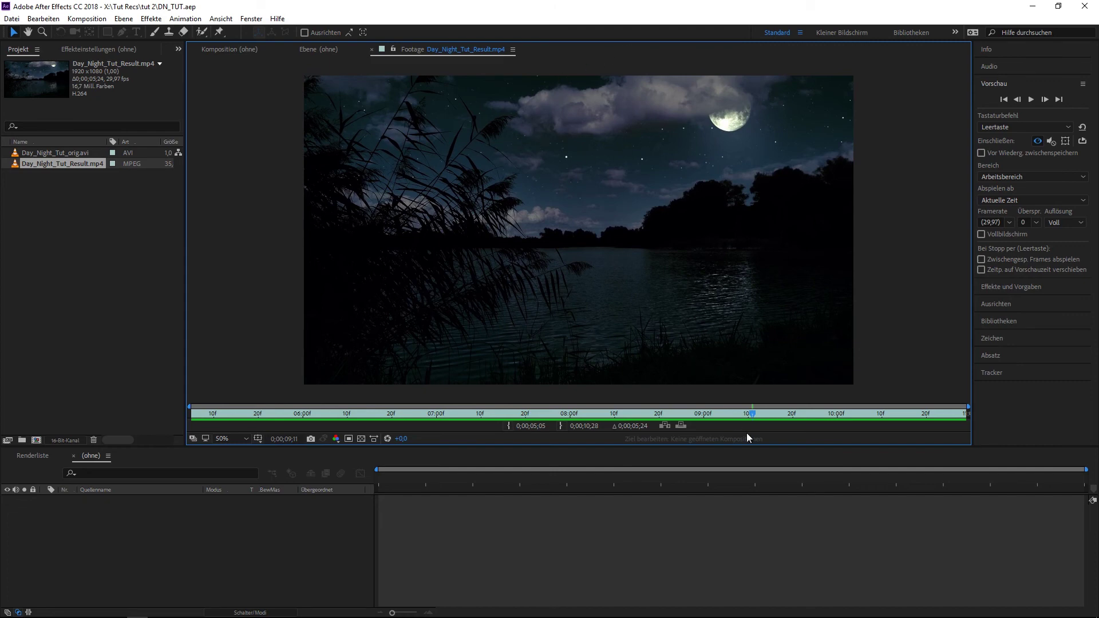
left_click_drag(753, 419, 259, 433)
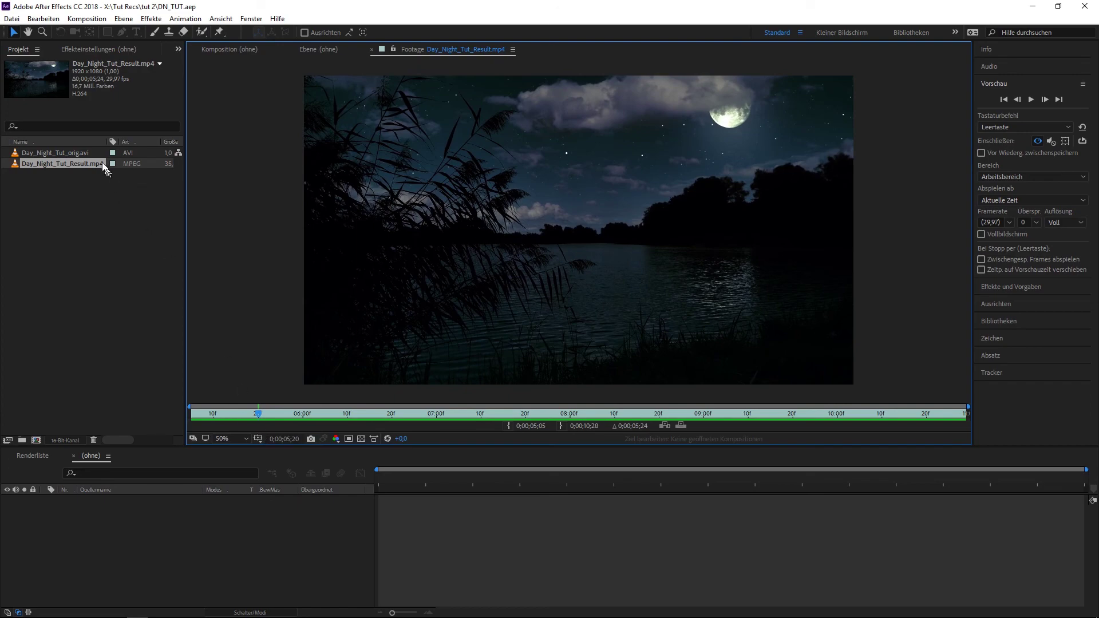
double_click(77, 153)
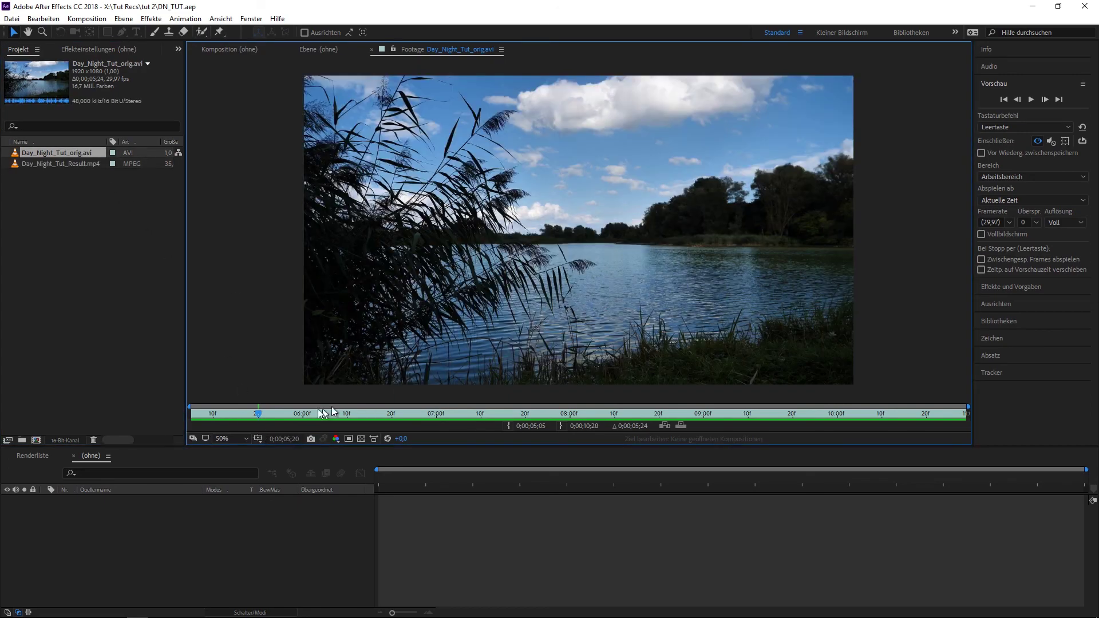
mouse_move(254, 423)
left_mouse_down()
mouse_move(681, 413)
mouse_move(259, 430)
left_mouse_up()
double_click(64, 164)
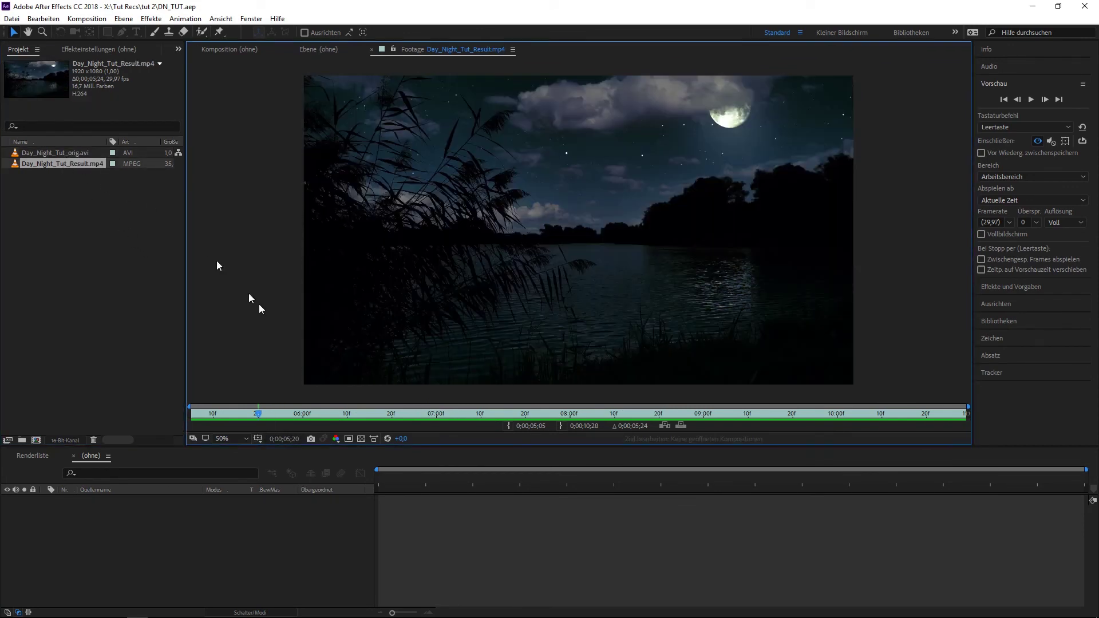
mouse_move(265, 419)
left_mouse_down()
mouse_move(620, 438)
mouse_move(267, 438)
left_mouse_up()
Browse the Ignite Express free plug-ins page in Firefox, then close the browser.
left_click(159, 610)
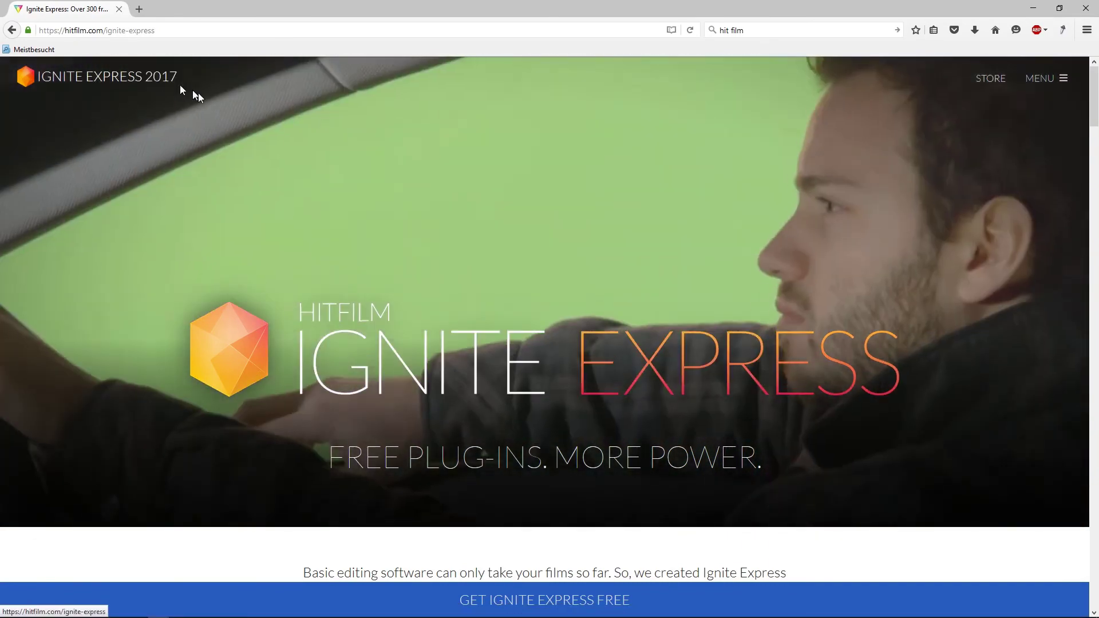
scroll(512, 362, "down", 1)
scroll(511, 362, "down", 3)
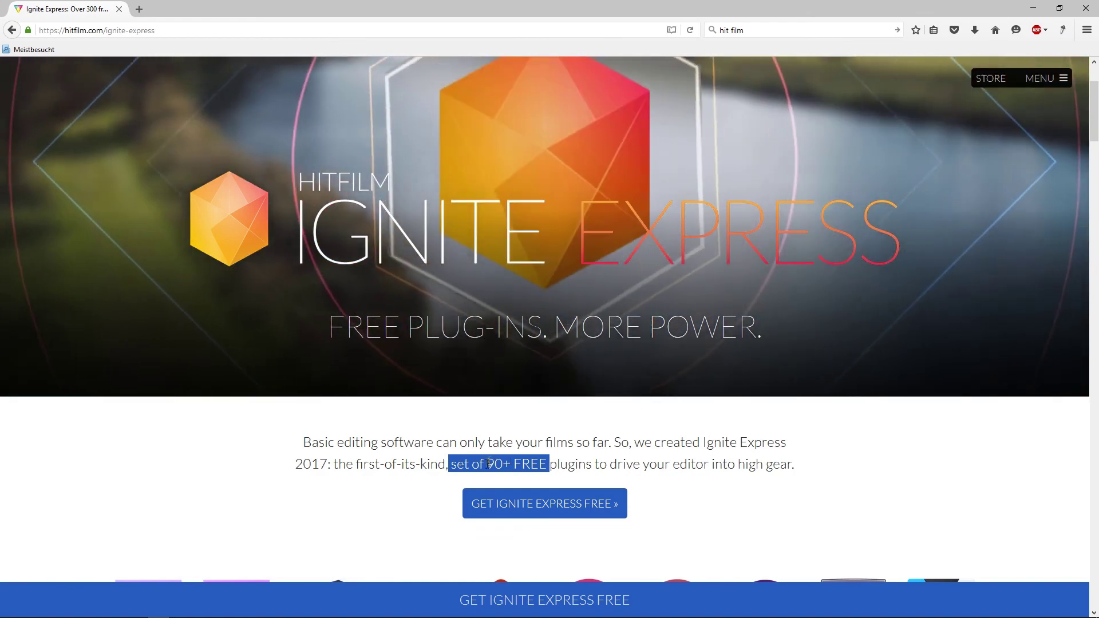
scroll(224, 435, "down", 3)
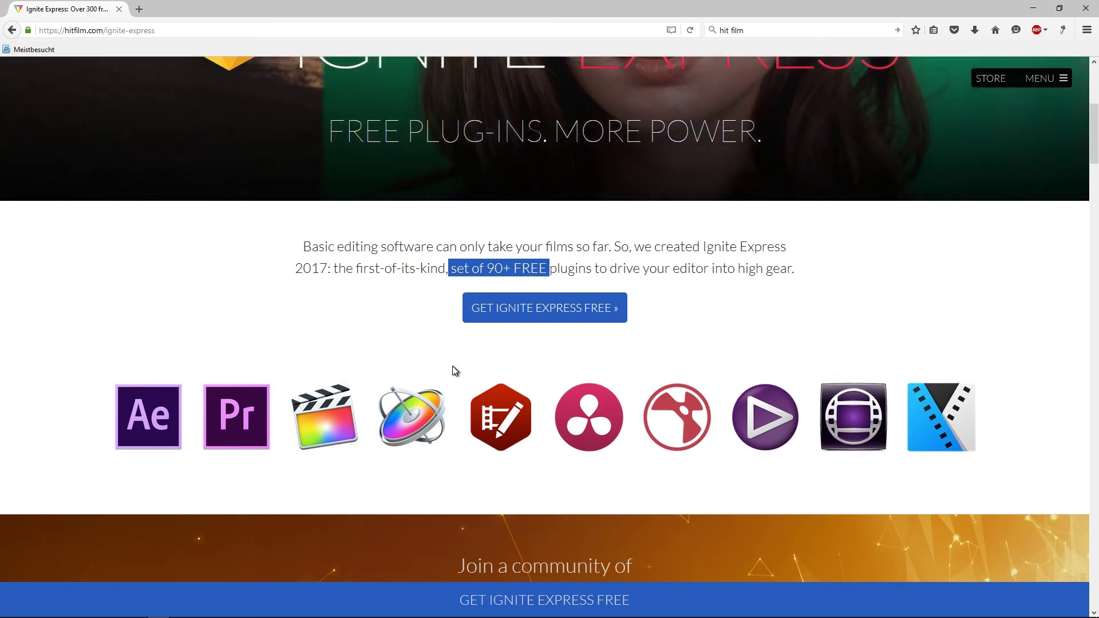
left_click(1085, 9)
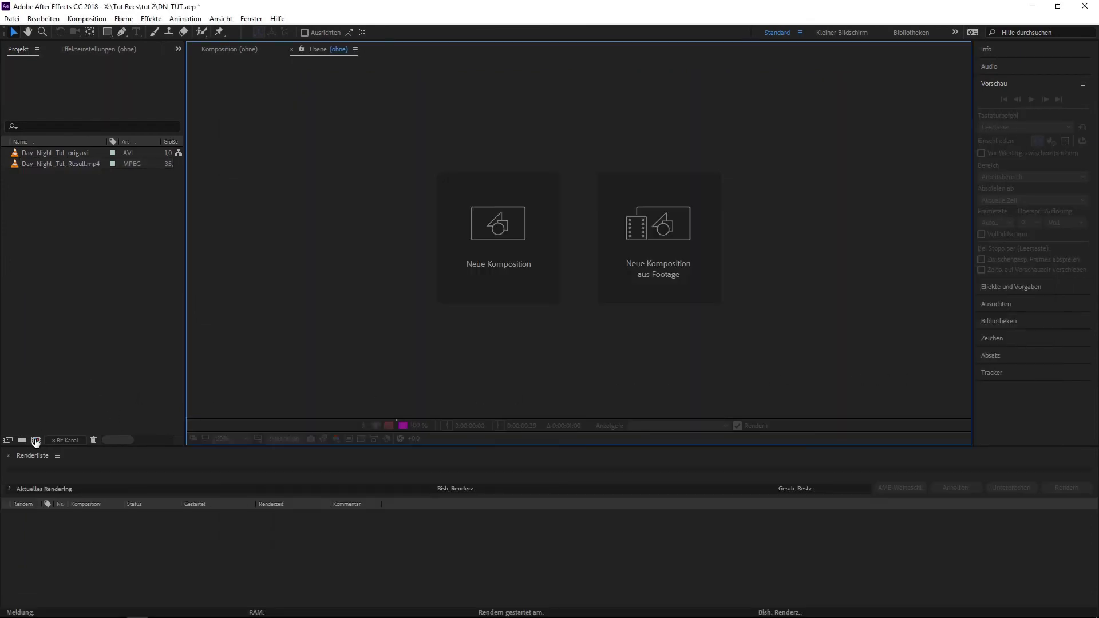
Create the Day_Night_Tut_orig composition from the daytime AVI footage and scrub through it.
left_click(27, 153)
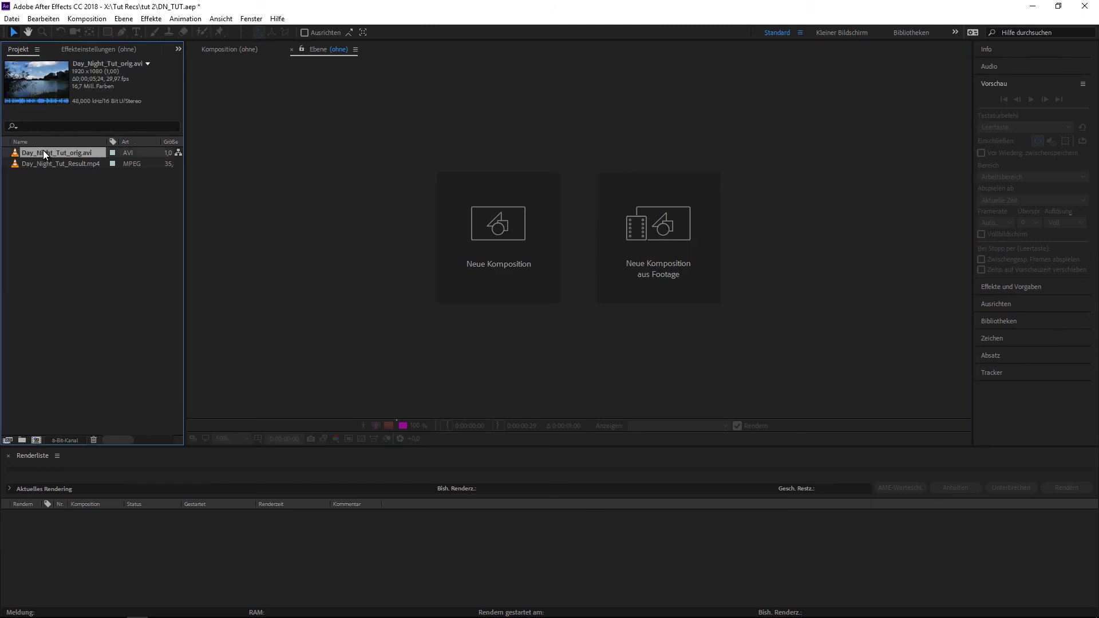
left_click_drag(43, 150, 35, 440)
left_click_drag(35, 441, 37, 440)
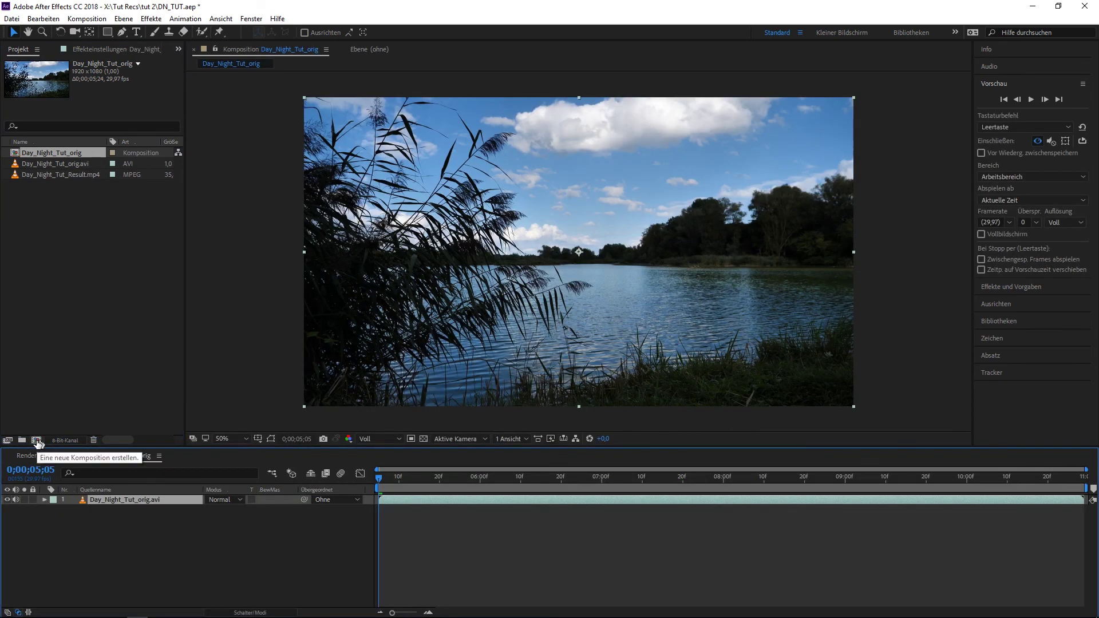
mouse_move(407, 475)
left_mouse_down()
mouse_move(715, 476)
mouse_move(366, 498)
left_mouse_up()
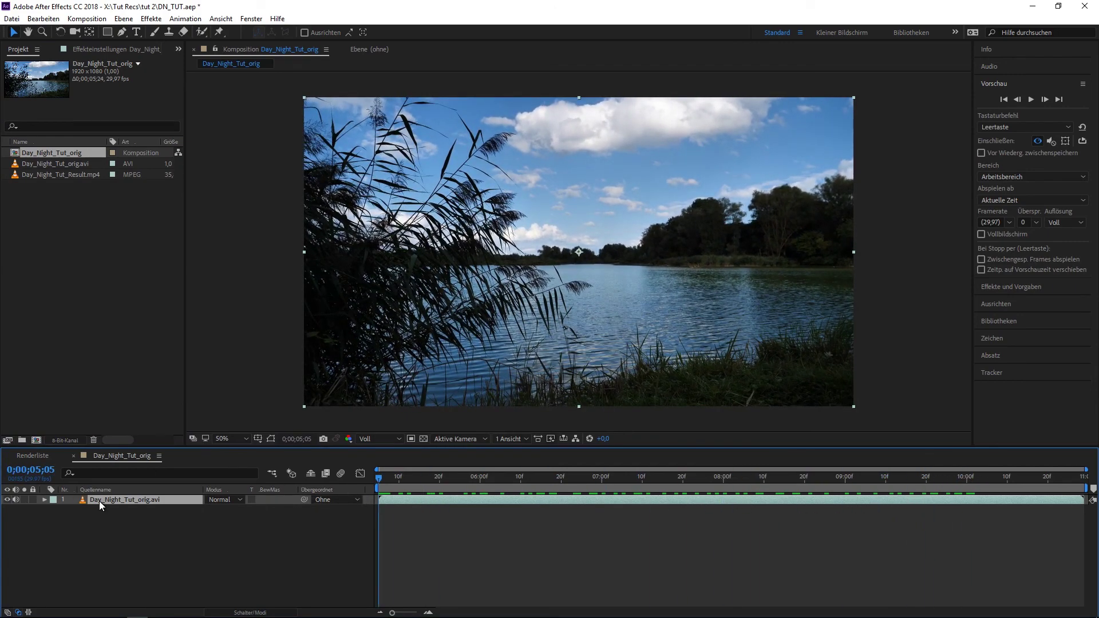
Apply Ignite's Day For Night effect to the lake footage and lower its Horizon.
left_click(149, 20)
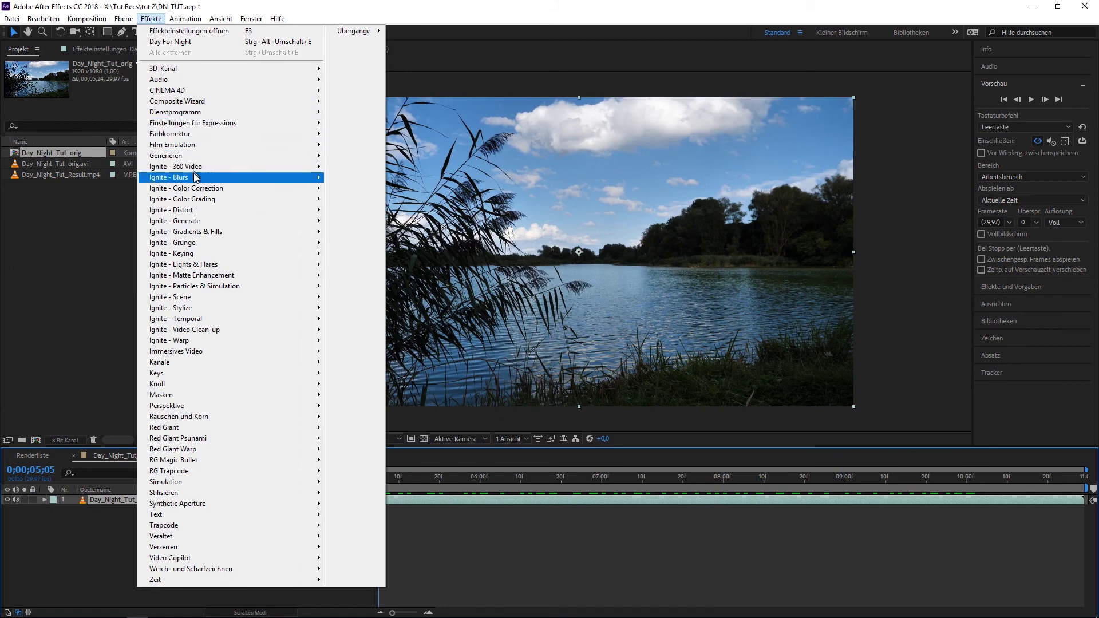
mouse_move(286, 199)
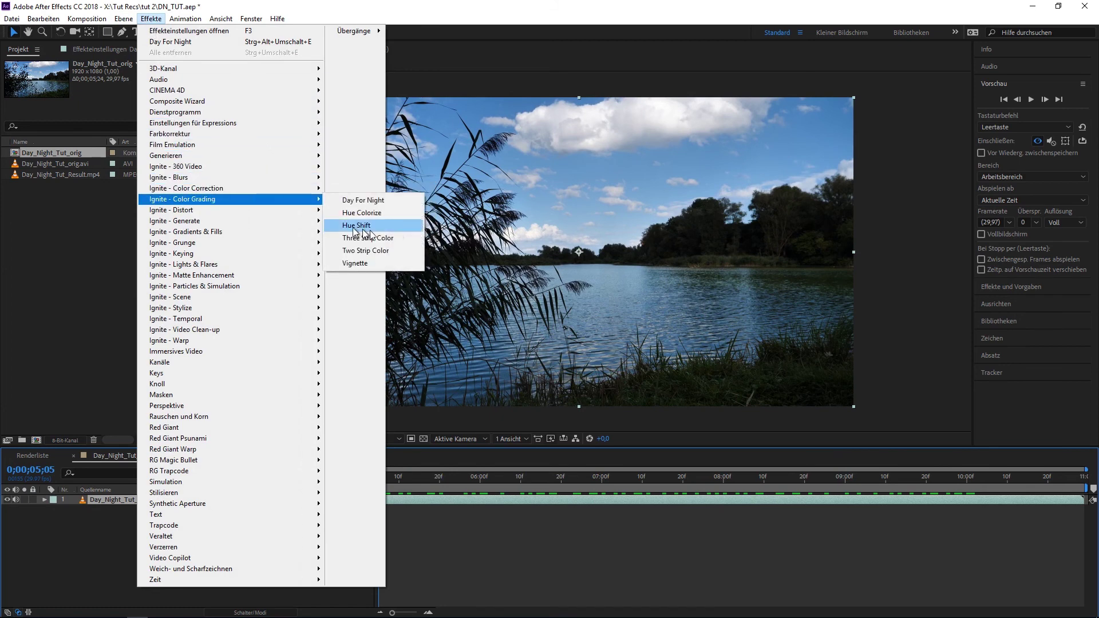
left_click(377, 200)
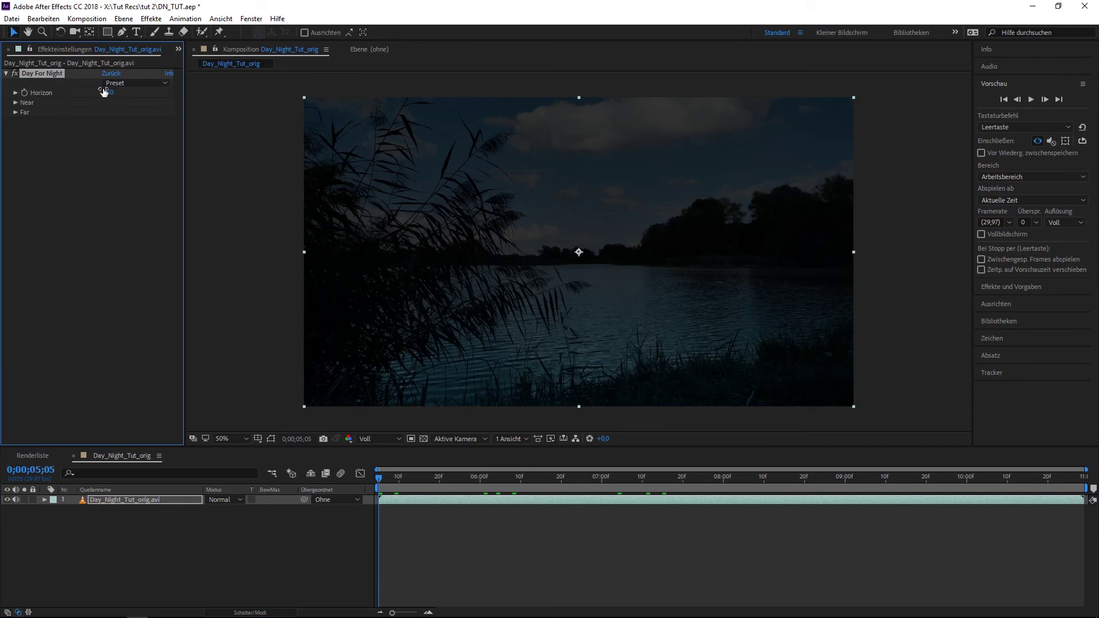
mouse_move(106, 92)
left_mouse_down()
mouse_move(80, 97)
mouse_move(89, 96)
left_mouse_up()
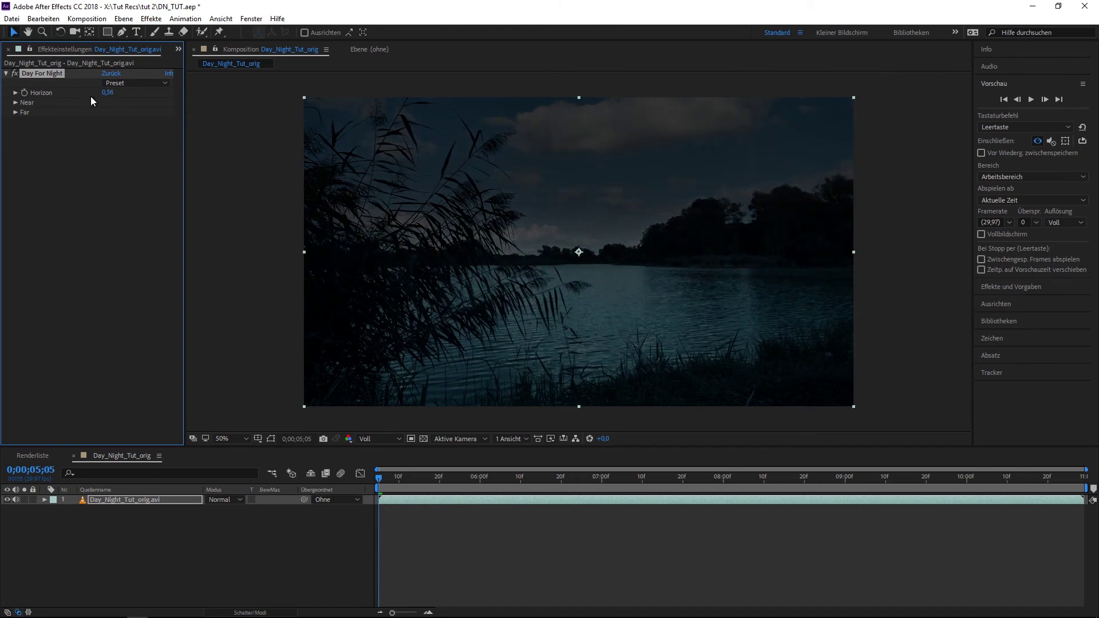
Tune the Near settings' saturation, brightness and Red Gamma to 0.74.
left_click(16, 104)
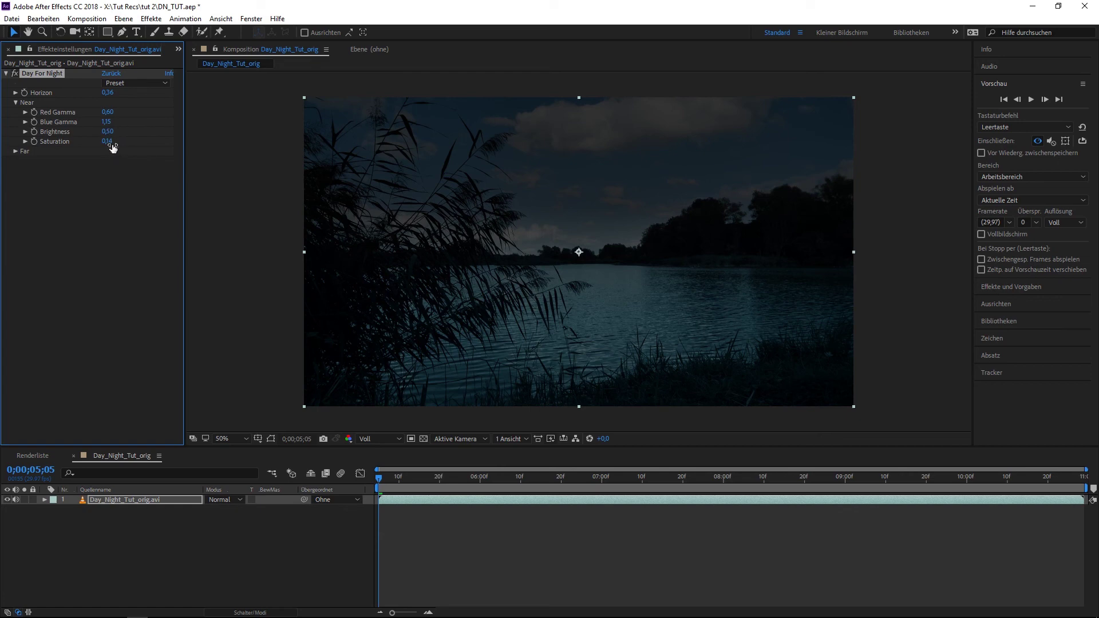
mouse_move(59, 150)
left_mouse_down()
mouse_move(169, 139)
mouse_move(124, 145)
left_mouse_up()
left_click_drag(119, 131, 104, 131)
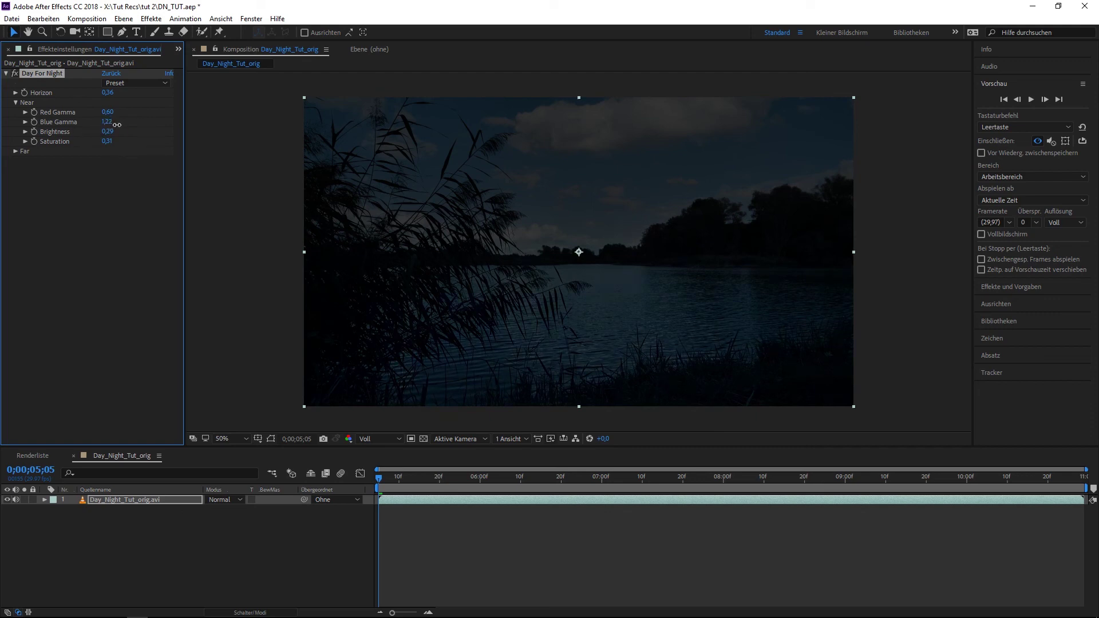
left_click_drag(108, 112, 108, 115)
Set Day For Night's Far Gamma to 0.61, Brightness to 0.22 and Hue to 217°.
left_click(24, 151)
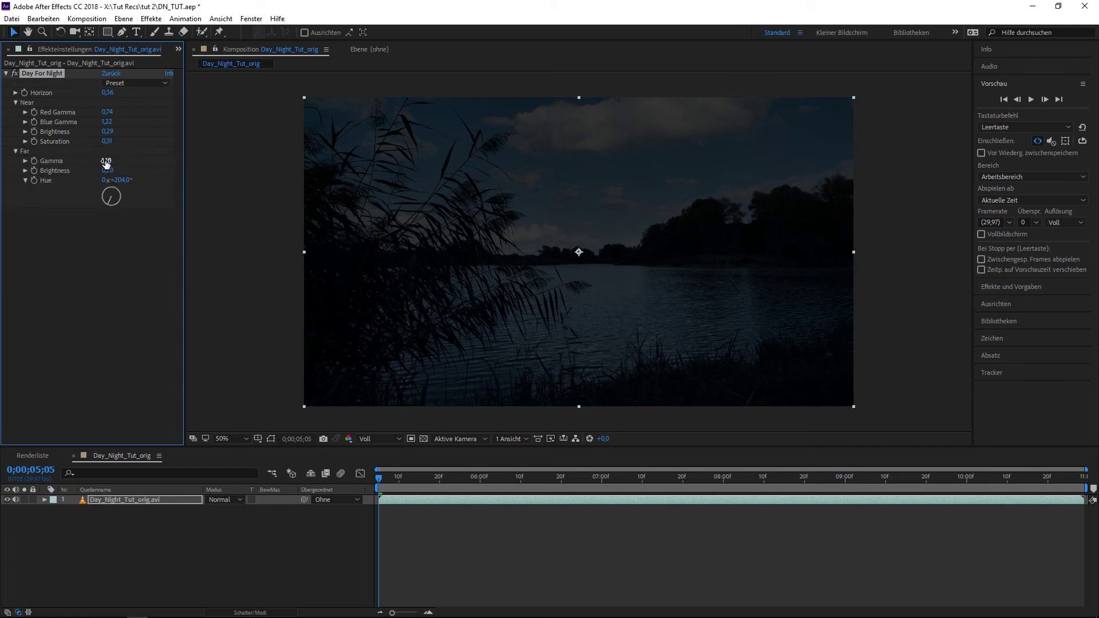
left_click_drag(106, 164, 127, 160)
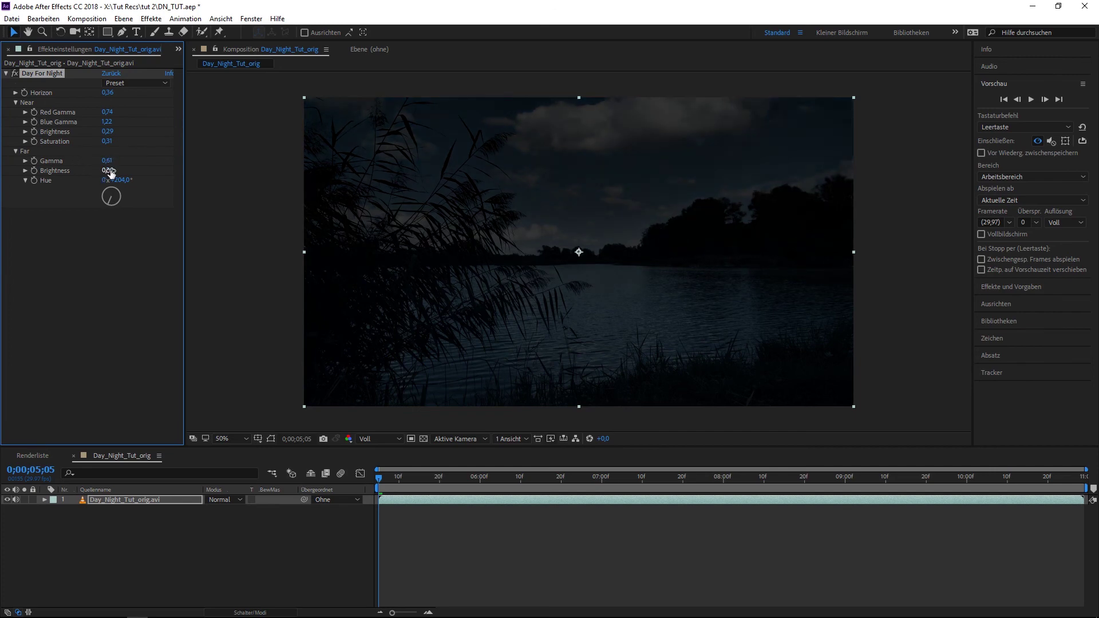
left_click_drag(110, 172, 104, 169)
left_click_drag(108, 200, 112, 206)
left_click(111, 499)
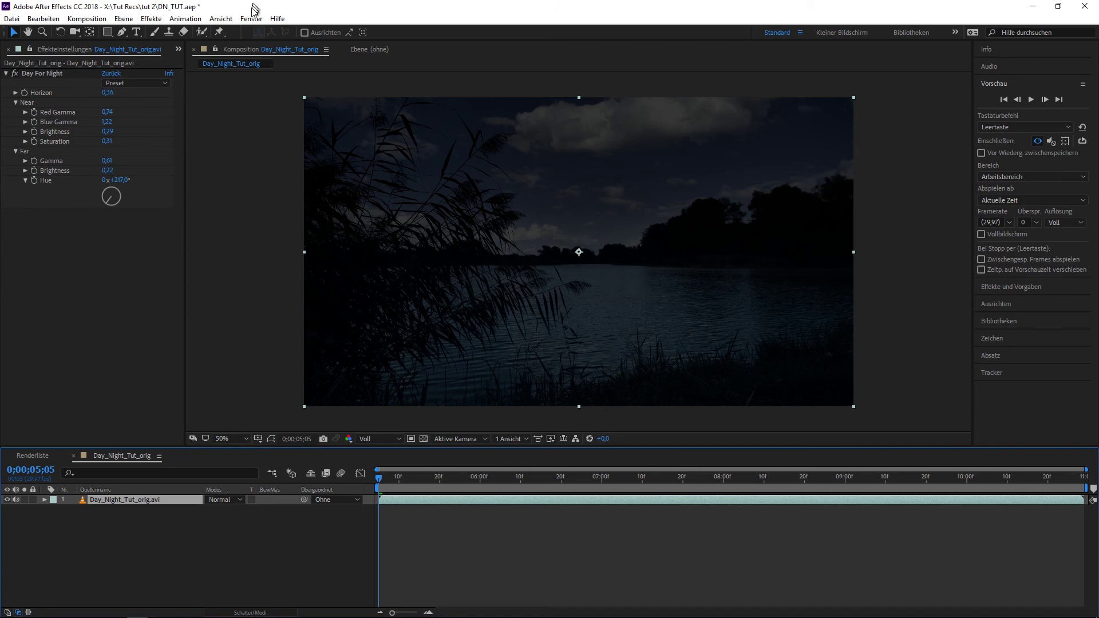
Add a new adjustment layer above the lake footage.
left_click(131, 23)
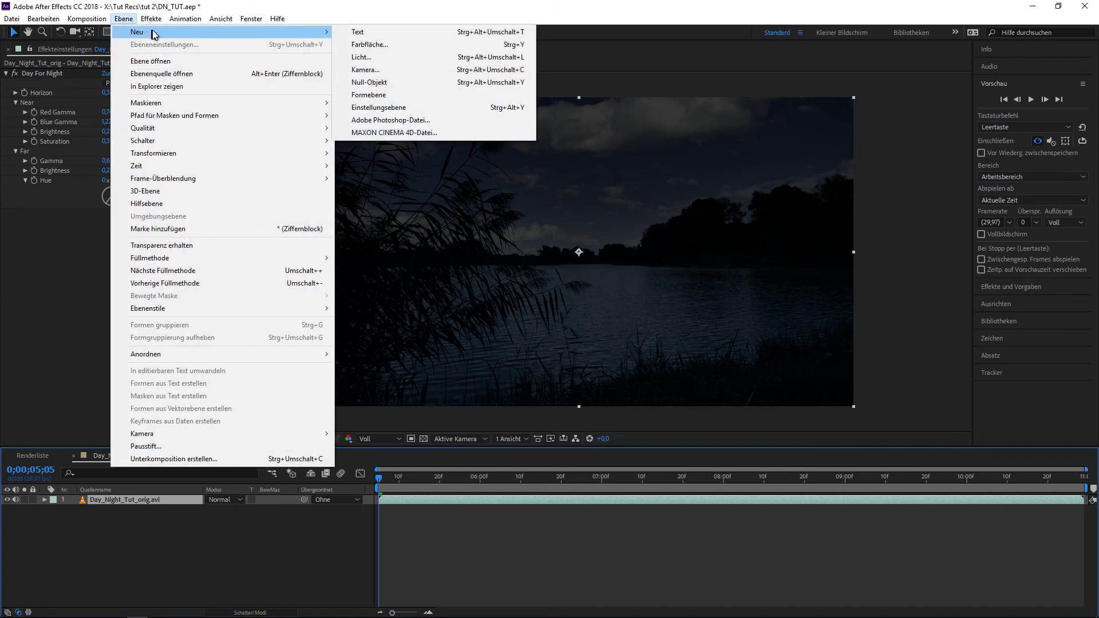
mouse_move(279, 19)
mouse_move(125, 19)
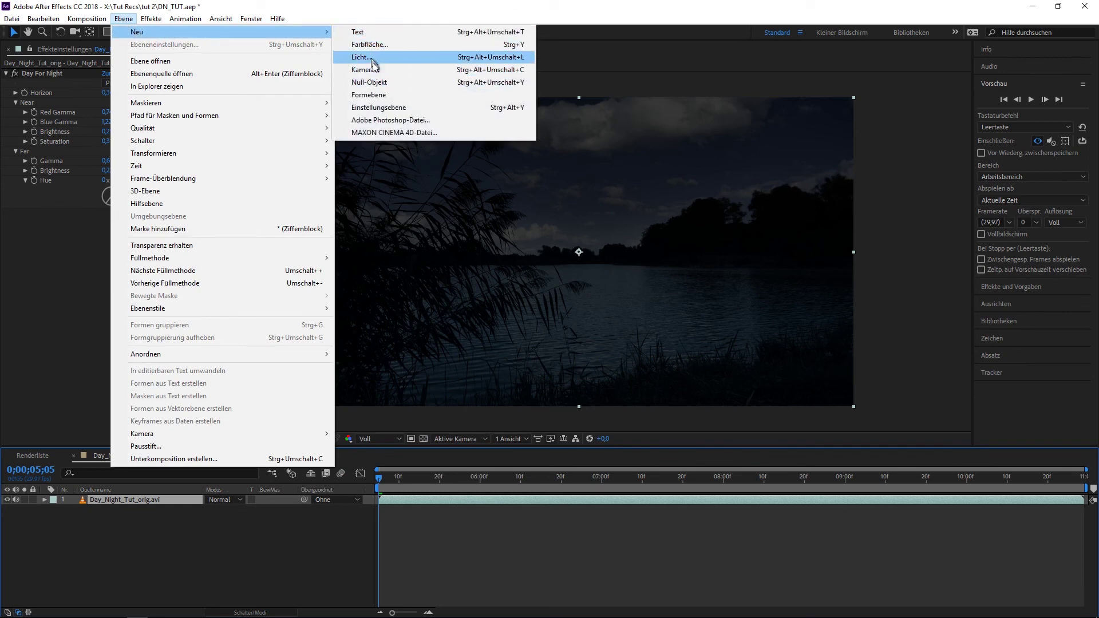
left_click(382, 109)
Apply Curves to the adjustment layer and shape it into a contrast S-curve.
right_click(98, 174)
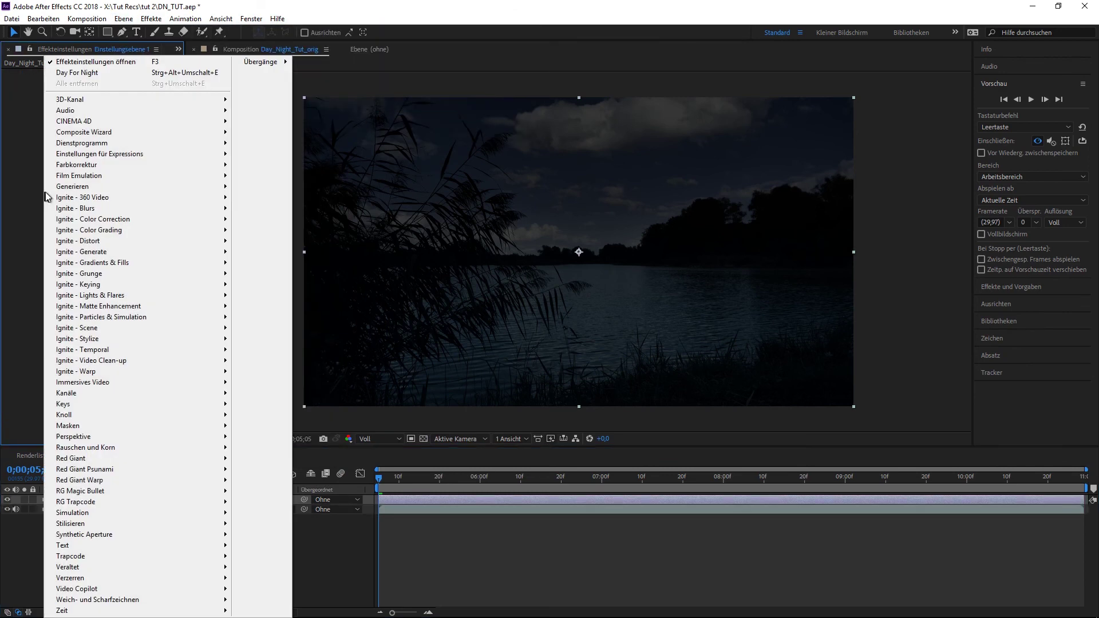
mouse_move(83, 168)
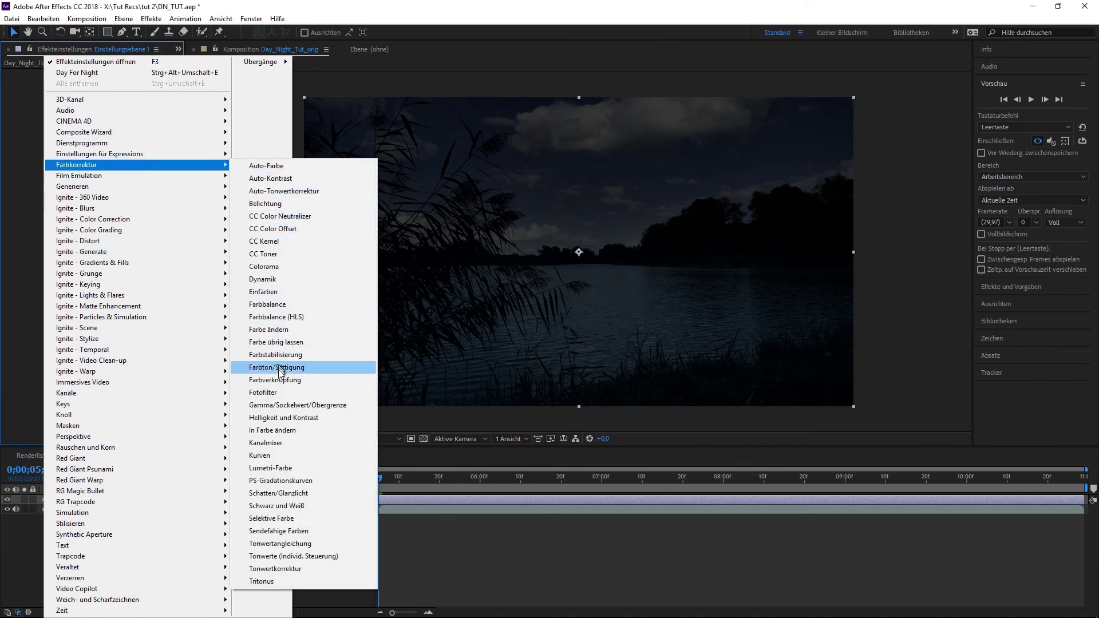
left_click(277, 455)
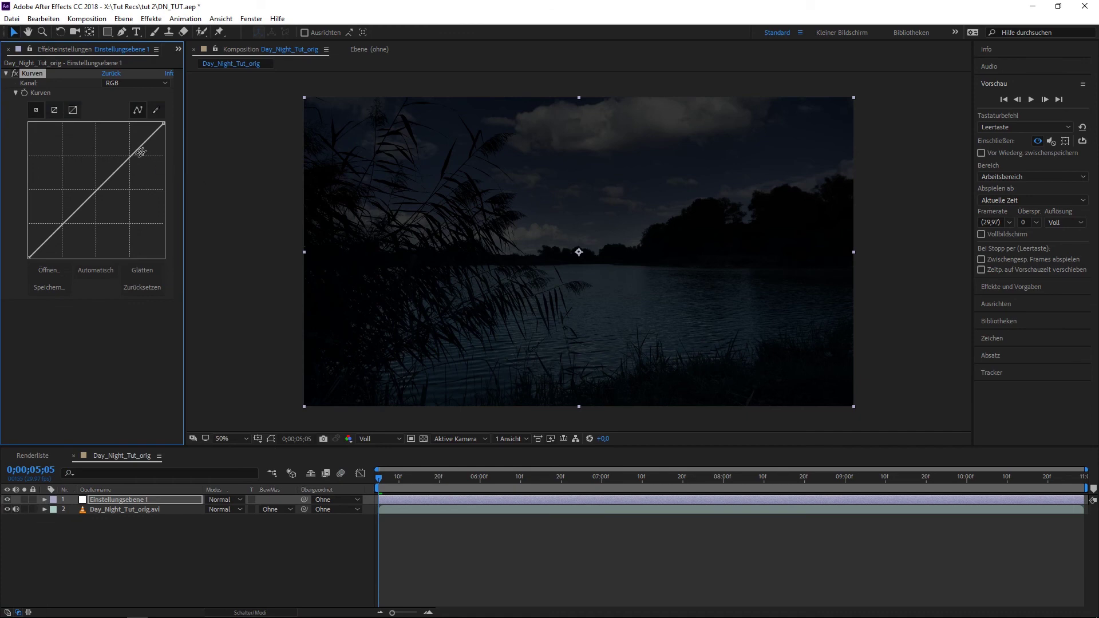
left_click_drag(124, 162, 118, 161)
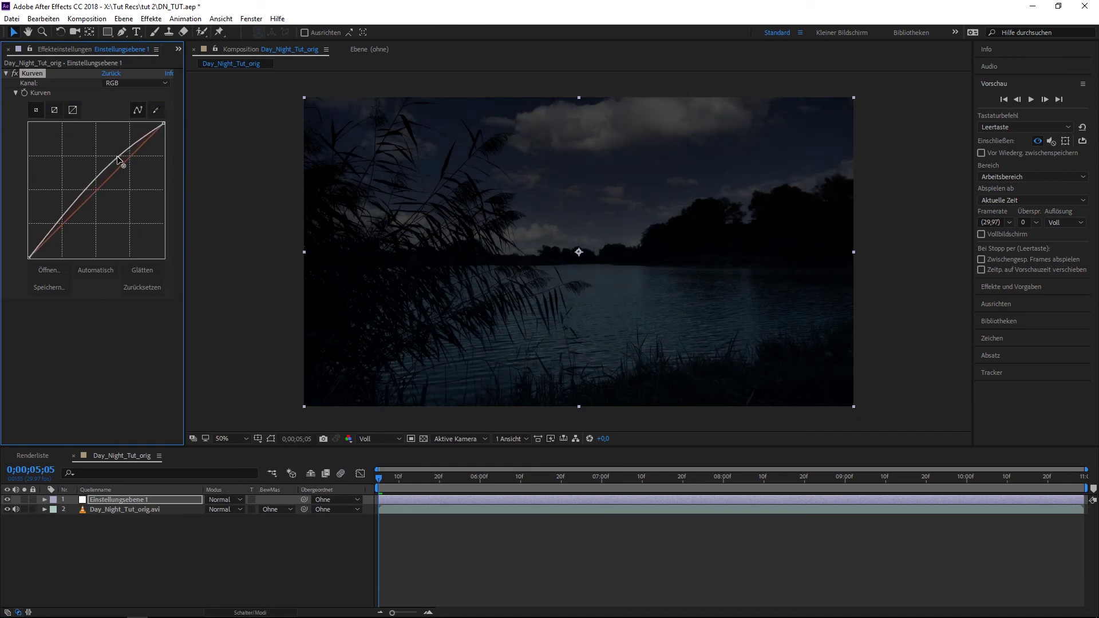
left_click_drag(63, 214, 65, 218)
left_click_drag(66, 219, 67, 224)
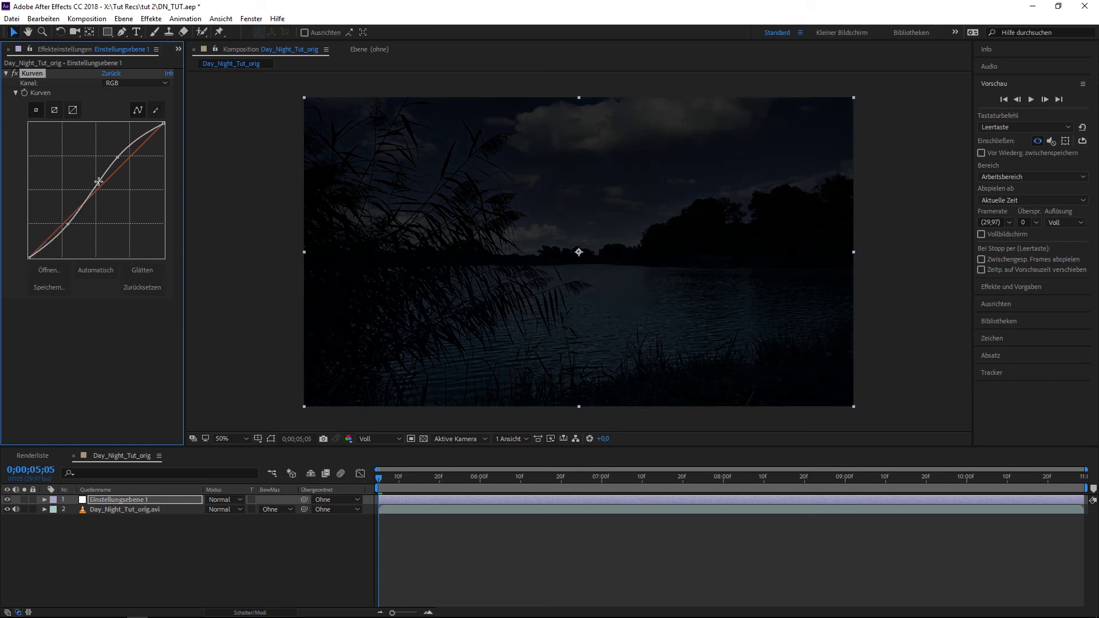
left_click_drag(96, 184, 120, 151)
left_click_drag(67, 228, 68, 225)
right_click(63, 361)
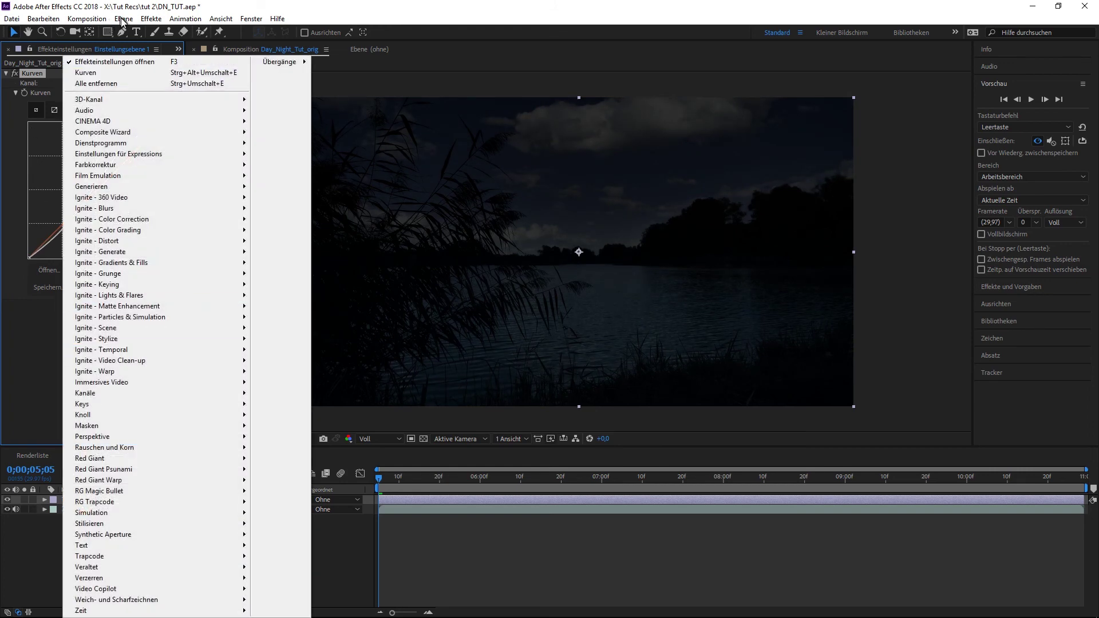
Add an Exposure effect to the adjustment layer and raise it to 1.53.
left_click(150, 19)
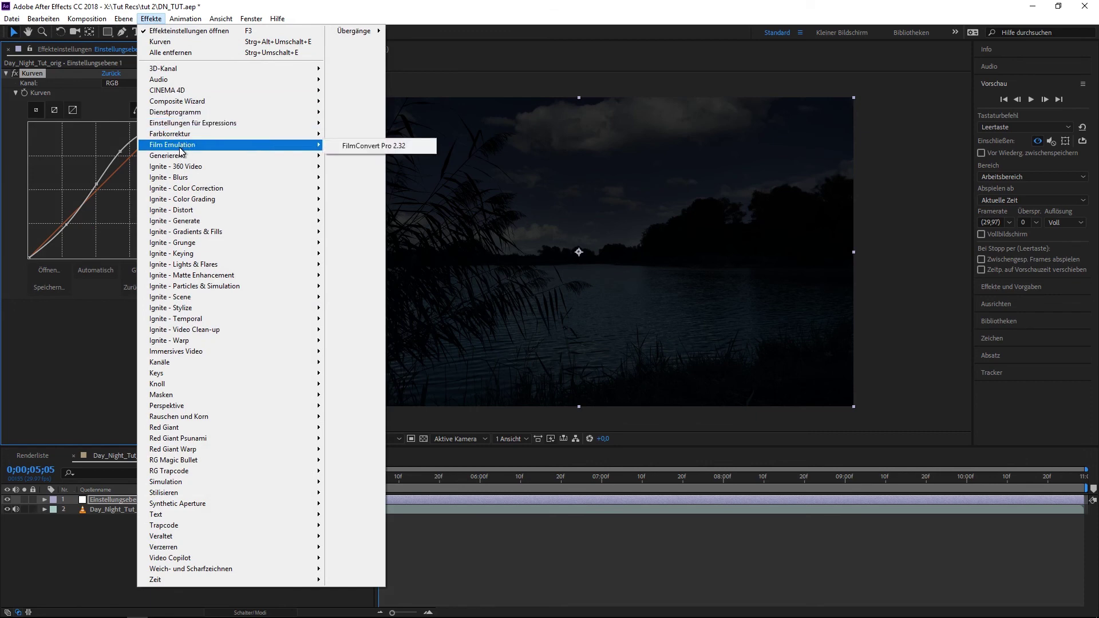
mouse_move(175, 138)
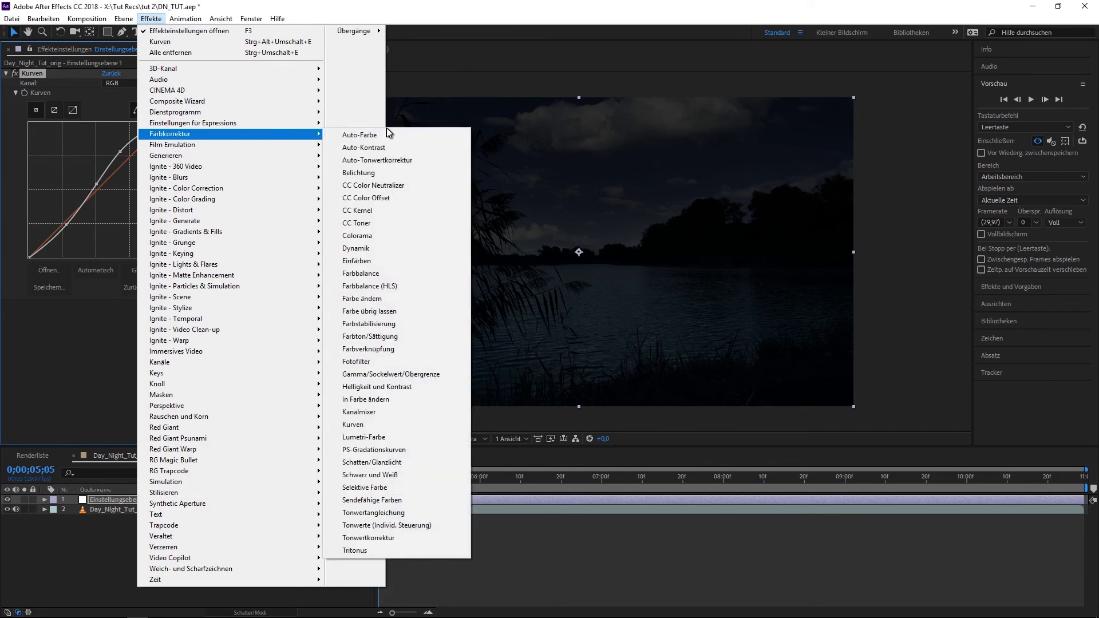
left_click(358, 172)
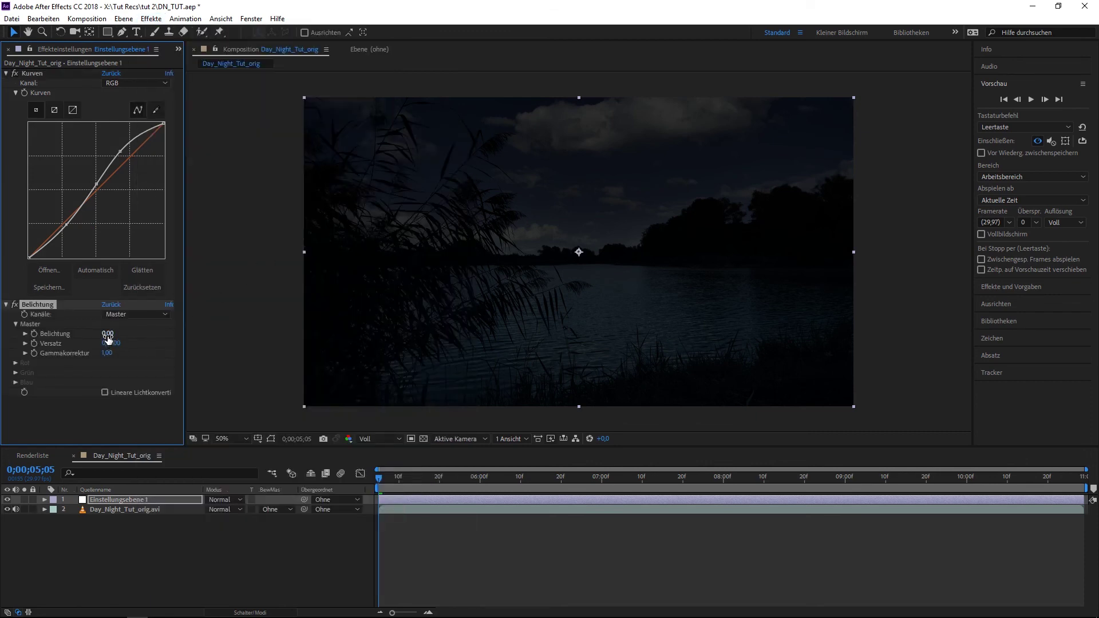
left_click_drag(108, 336, 196, 337)
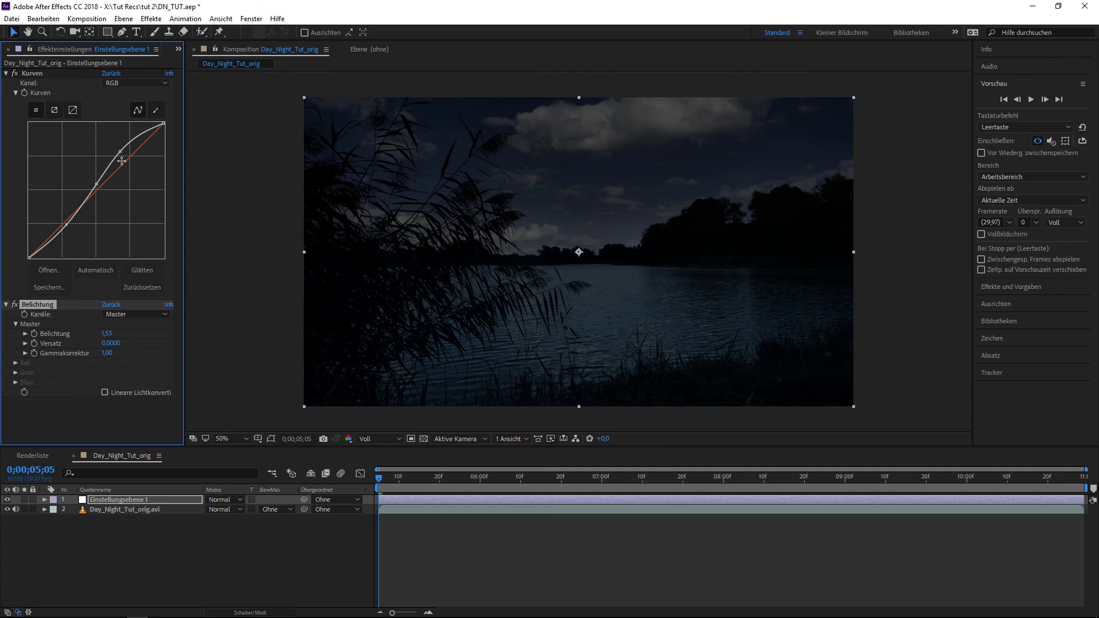
Switch Curves to the Blue channel and lift the blue curve in the midtones.
left_click(34, 73)
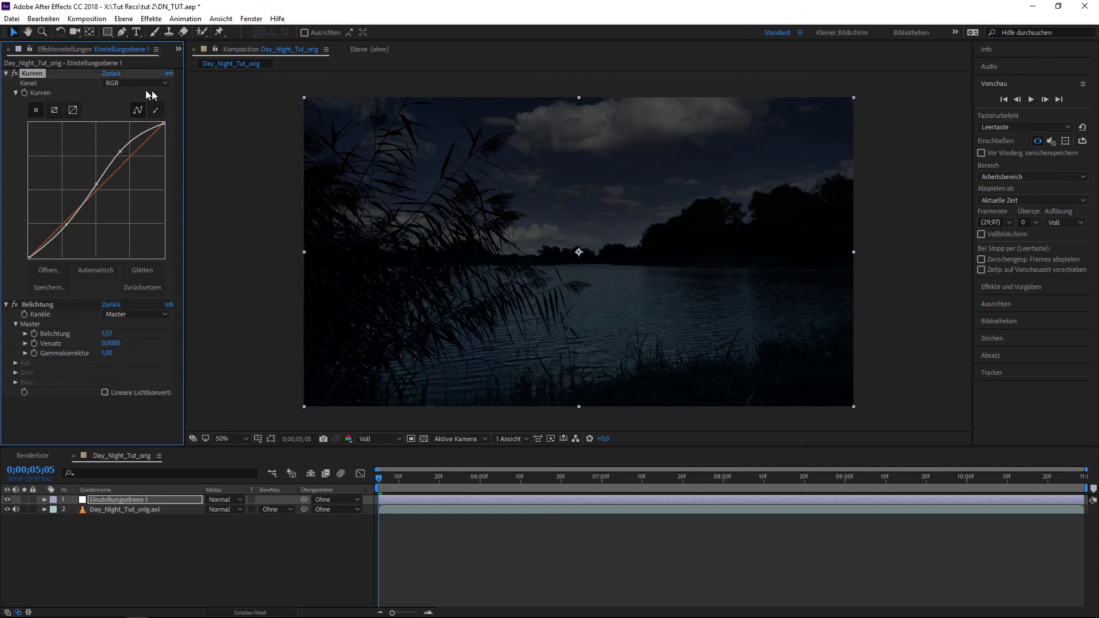
left_click(128, 83)
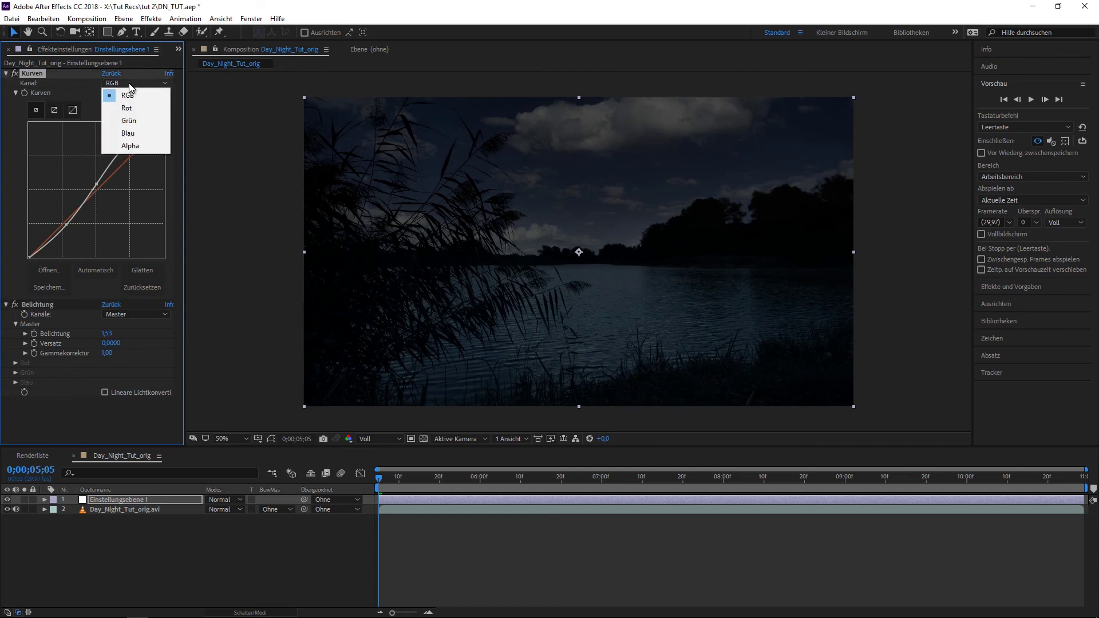
left_click(135, 137)
left_click_drag(58, 238, 58, 234)
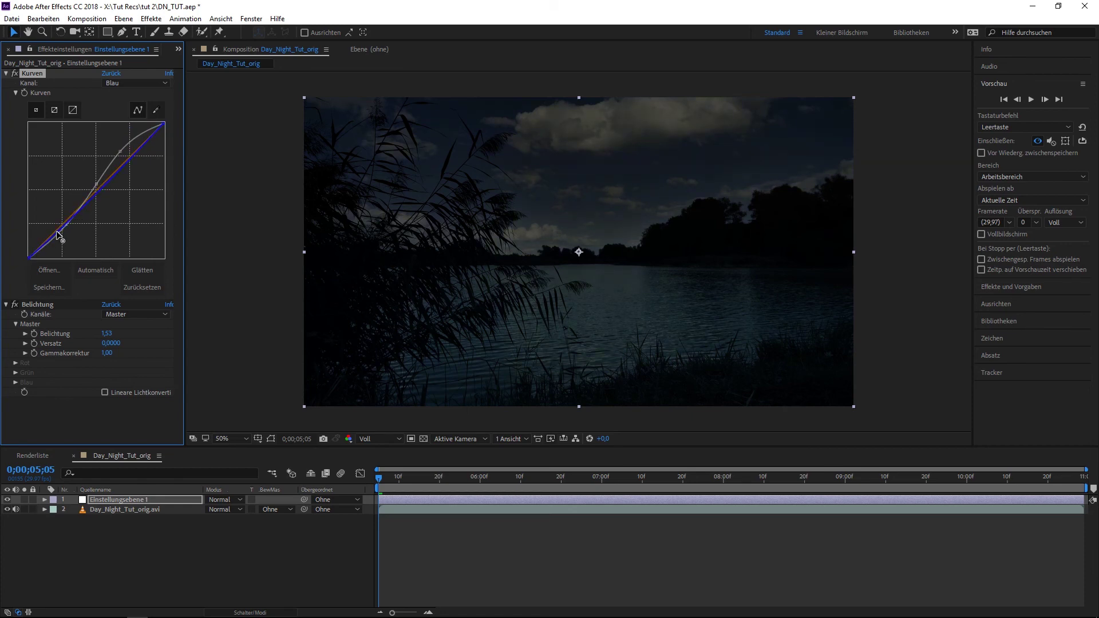
left_click_drag(99, 186, 97, 176)
Toggle the Curves effect on and off to compare looks, then collapse Exposure.
left_click(16, 74)
left_click(16, 73)
left_click(16, 74)
left_click(15, 73)
left_click(18, 76)
left_click(18, 75)
left_click(7, 305)
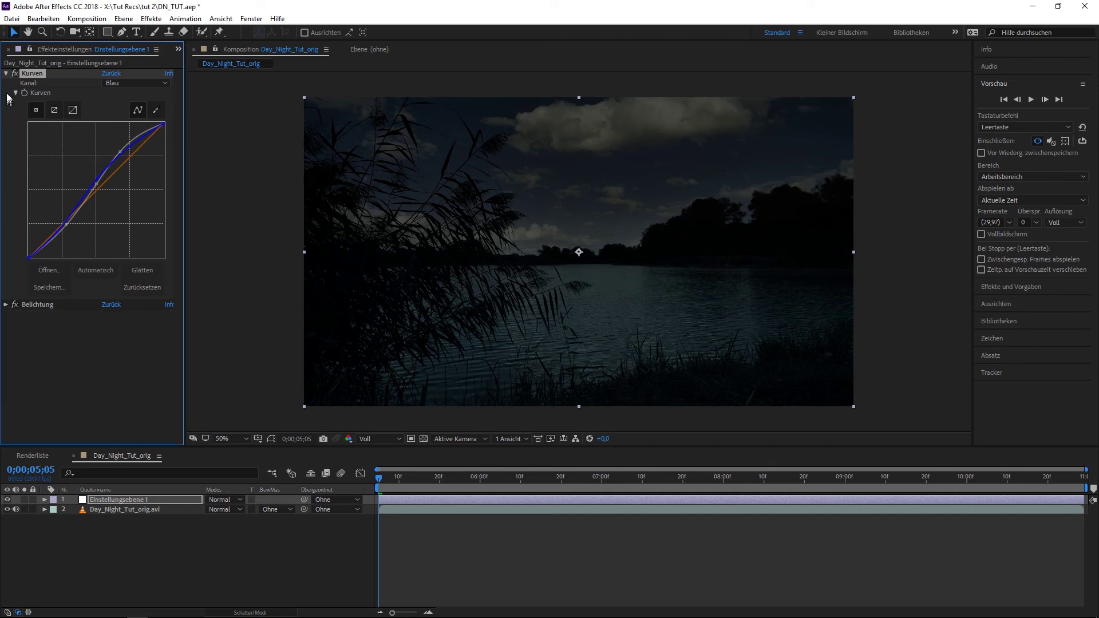
Collapse Curves and select the footage layer to show its Day For Night controls.
left_click(7, 73)
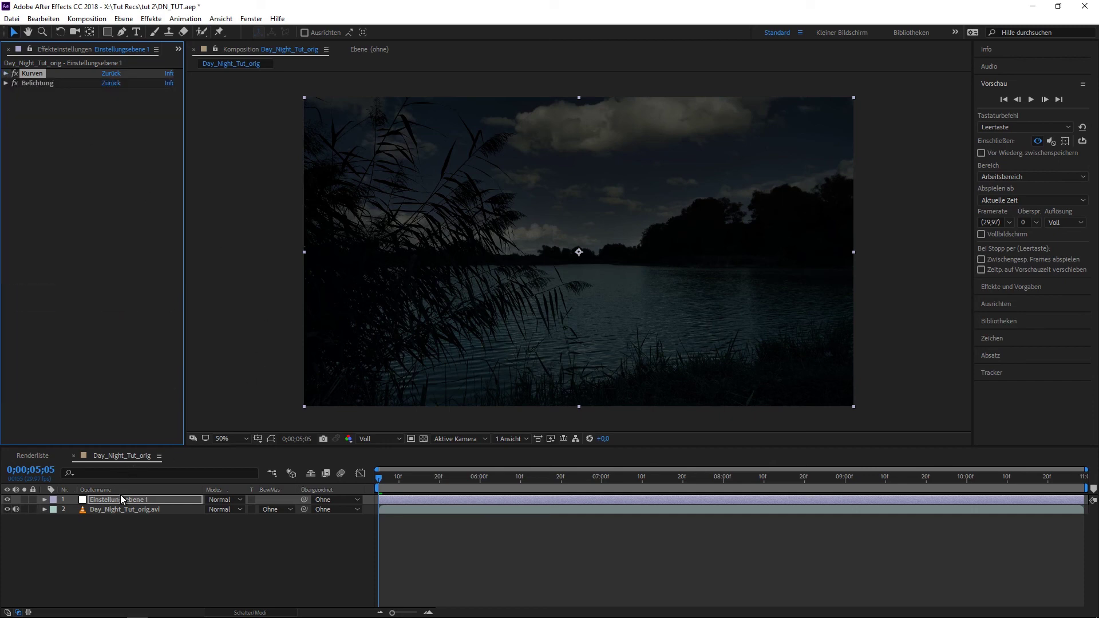
left_click(133, 509)
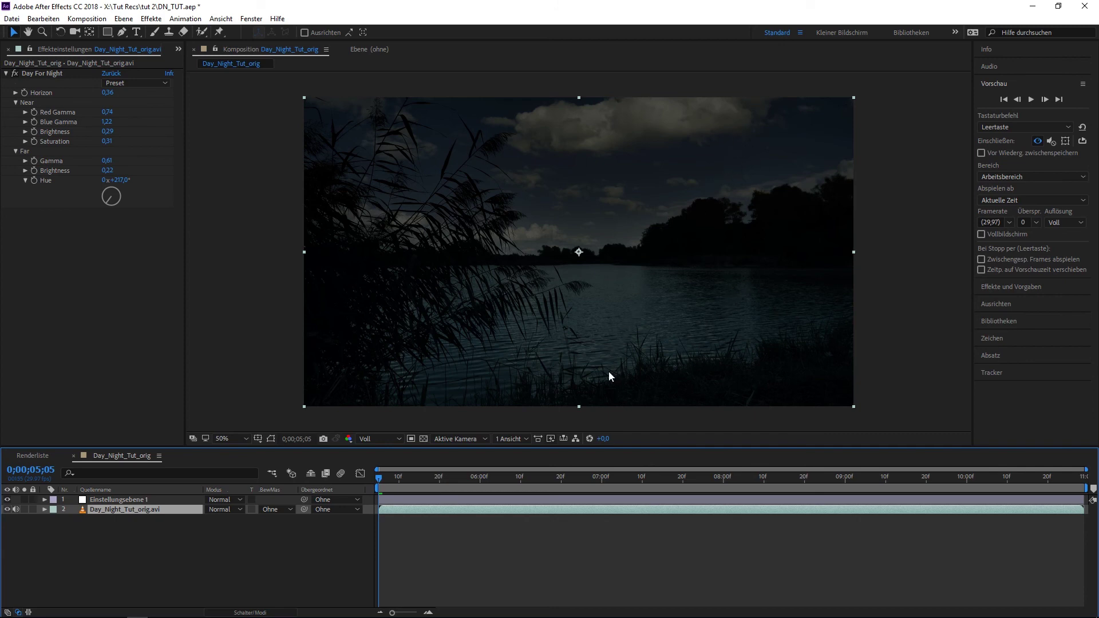
Play back and scrub the clip to check the night look.
key("space")
left_click_drag(436, 487, 744, 499)
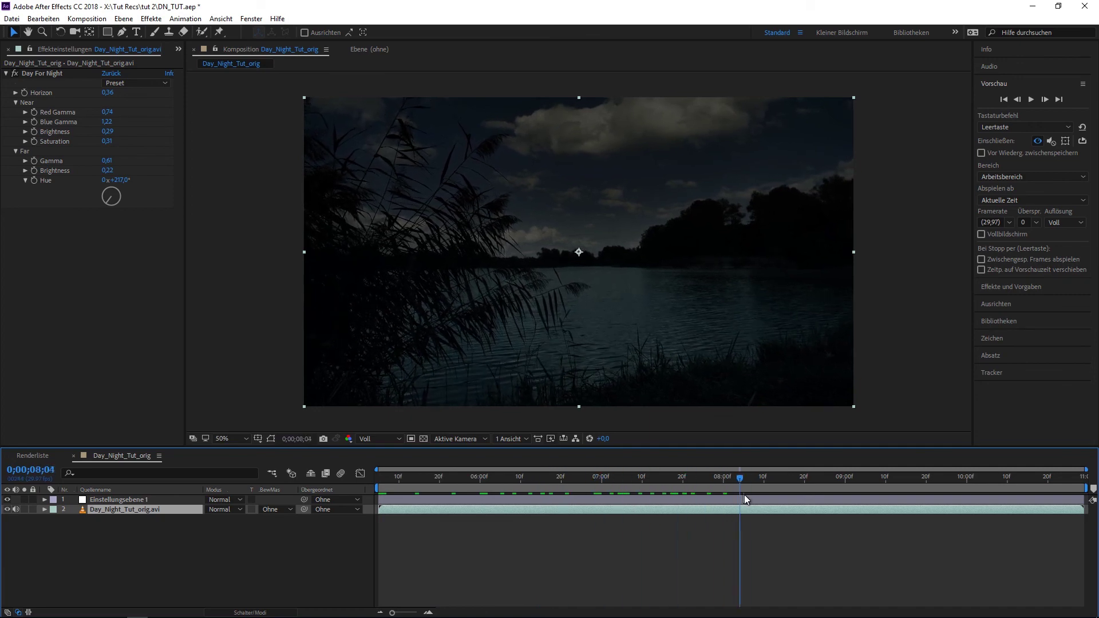
key("space")
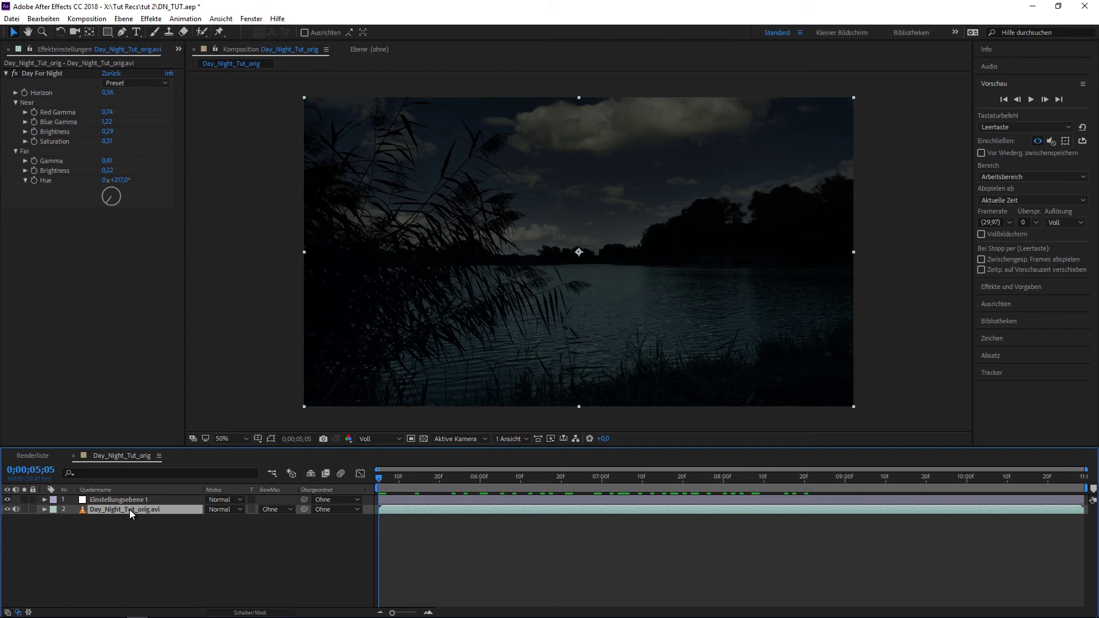
Duplicate the footage layer, mute its audio, remove Day For Night, and move it to the top.
key("ctrl+d")
left_click(15, 509)
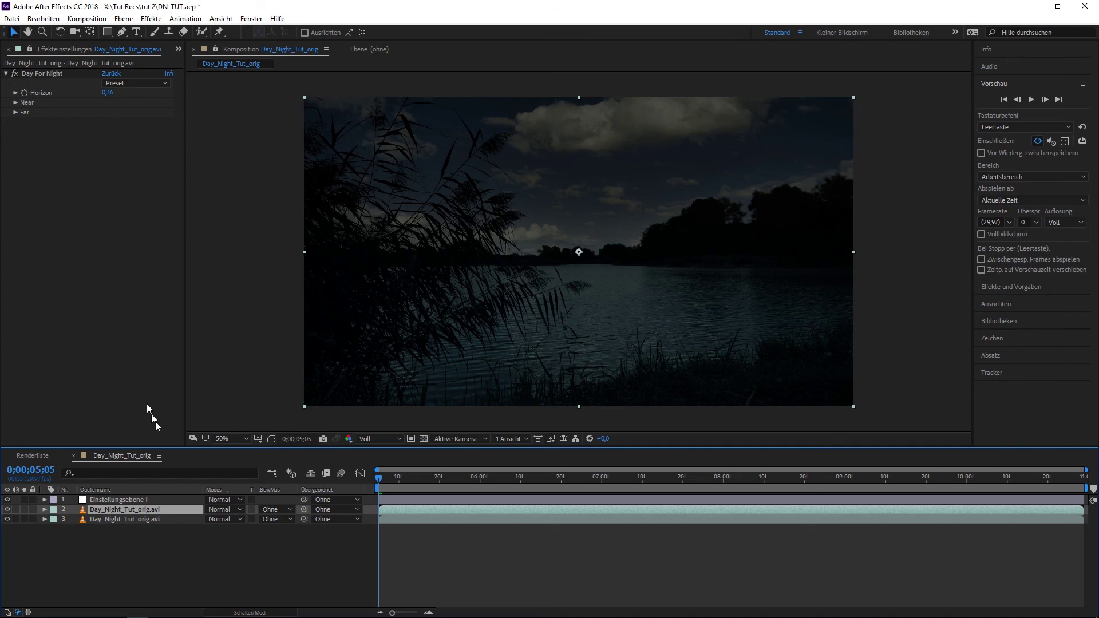
left_click(40, 74)
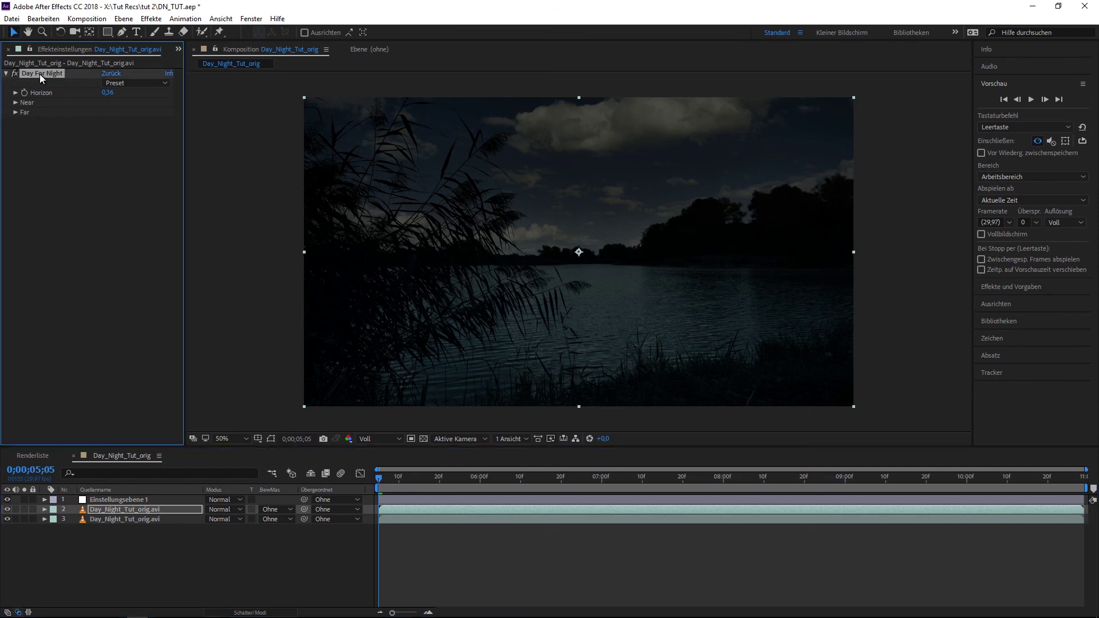
key("Delete")
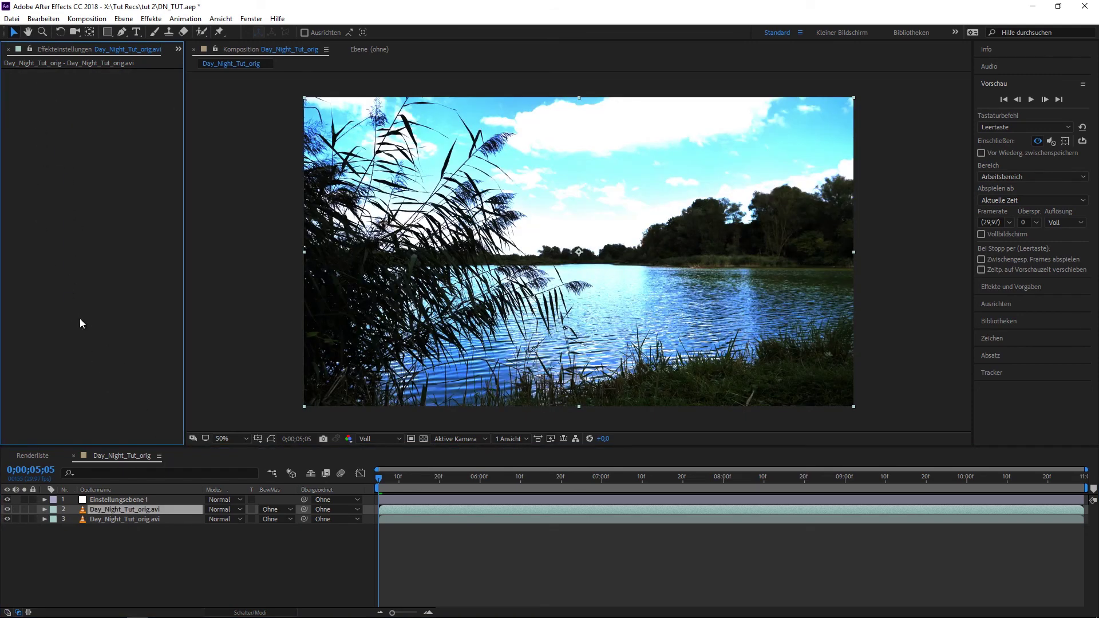
left_click(108, 509)
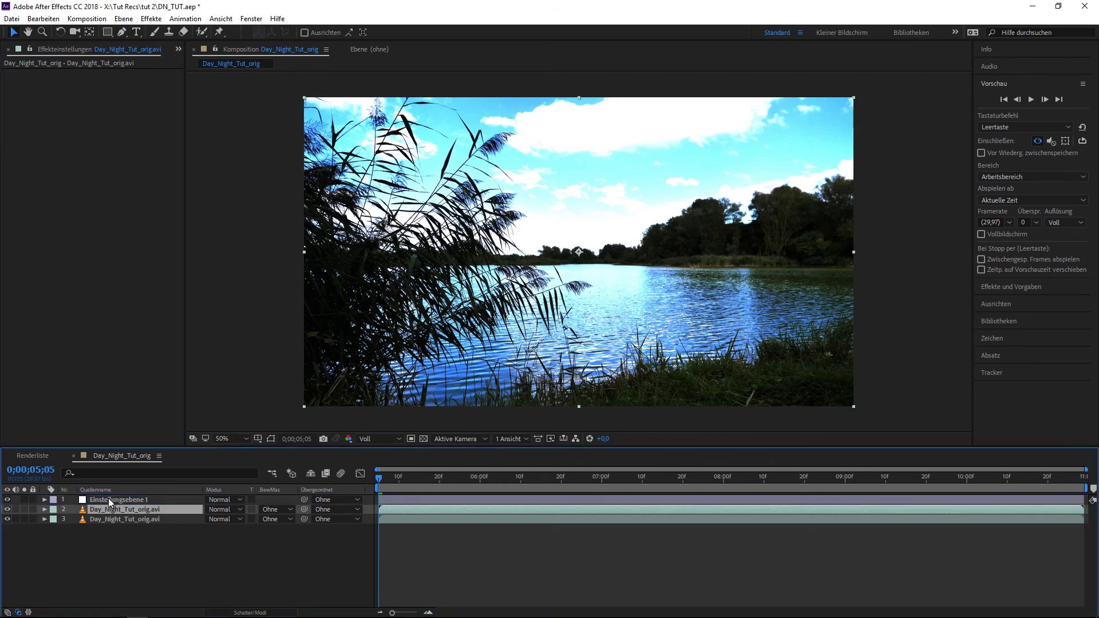
left_click_drag(108, 498, 109, 498)
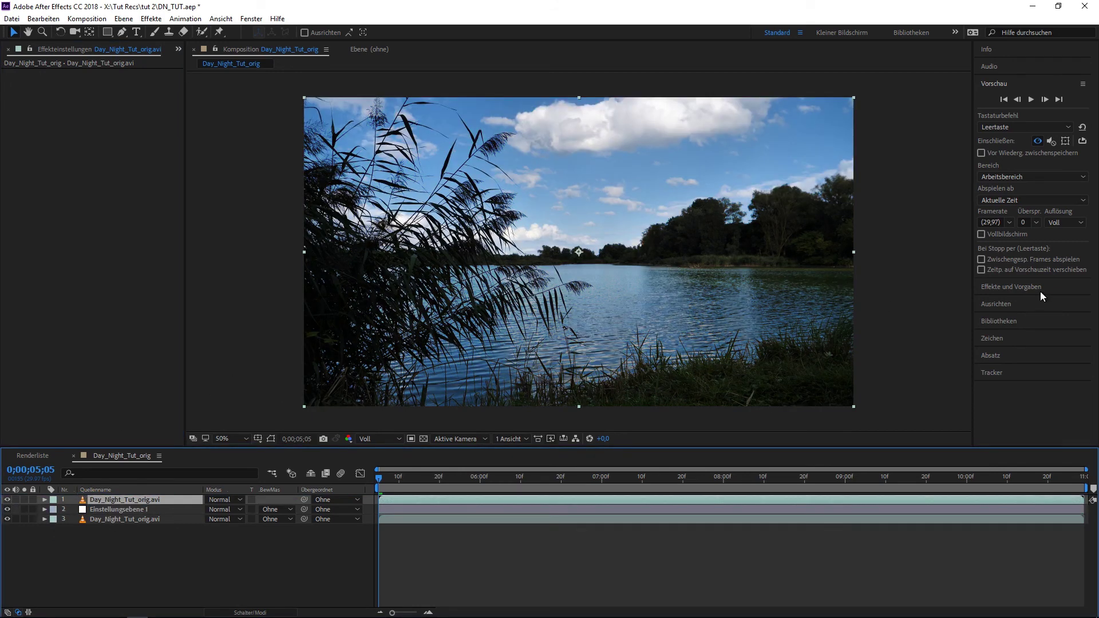
Open the Tracker panel and create a new Null Object layer.
left_click(995, 372)
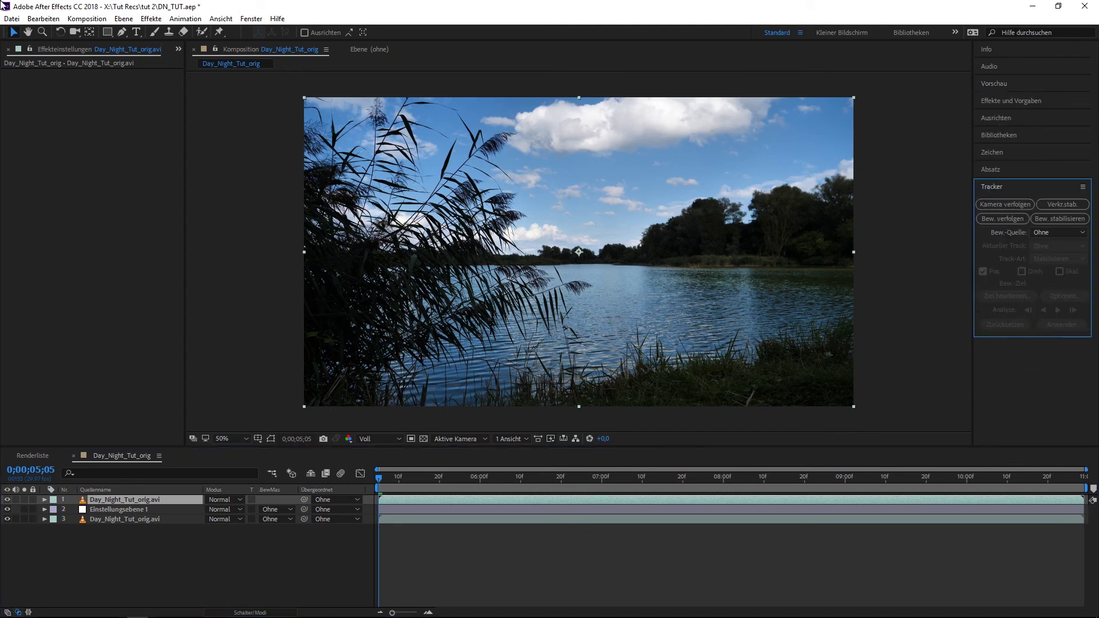
left_click(124, 22)
mouse_move(134, 32)
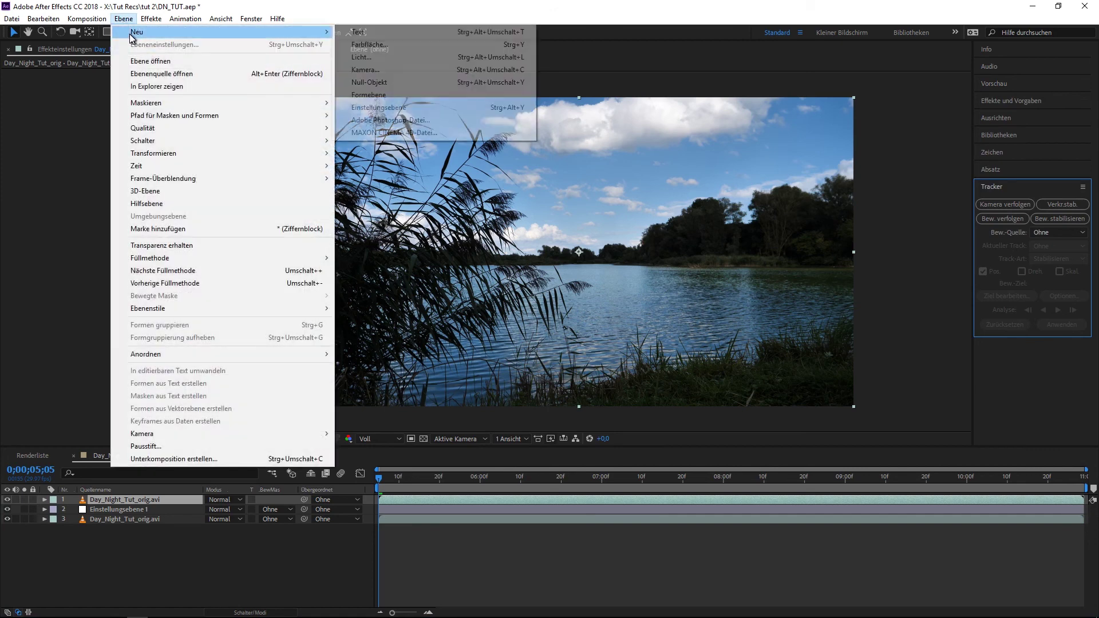
left_click(381, 84)
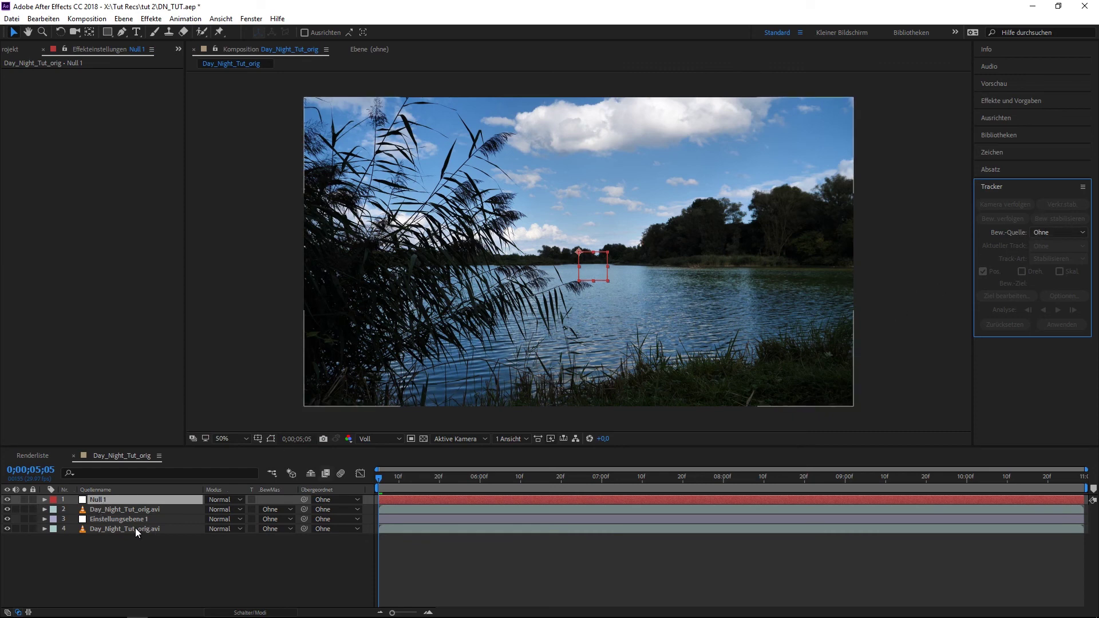
Select the ungraded daytime footage copy layer for tracking.
left_click(108, 510)
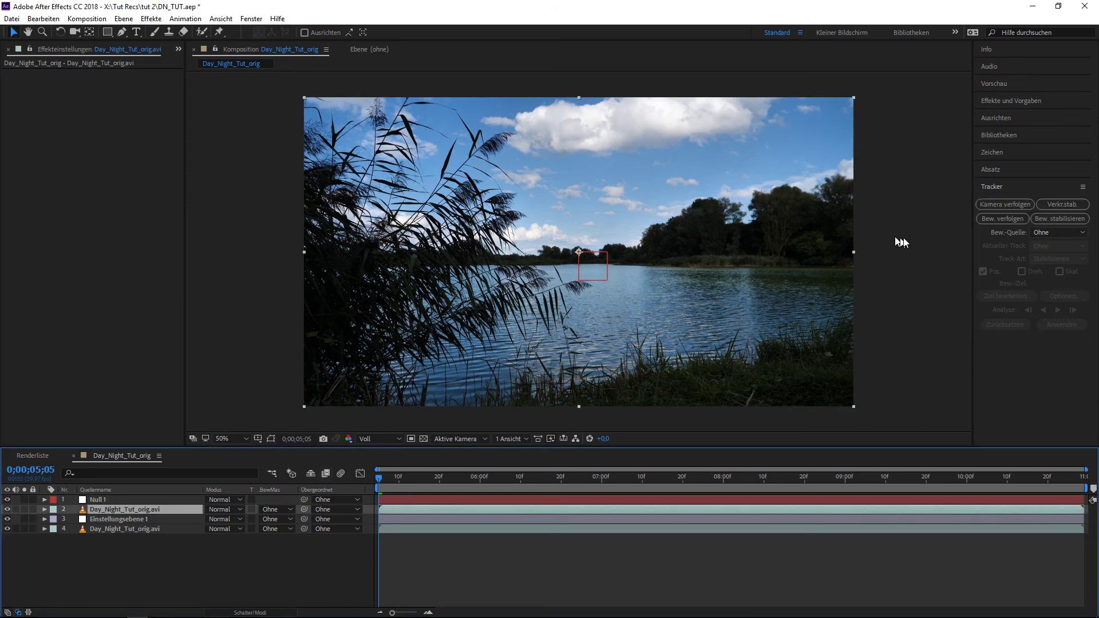
Start a Track Motion on the daytime copy with Rotation enabled, back at the first frame.
left_click(998, 218)
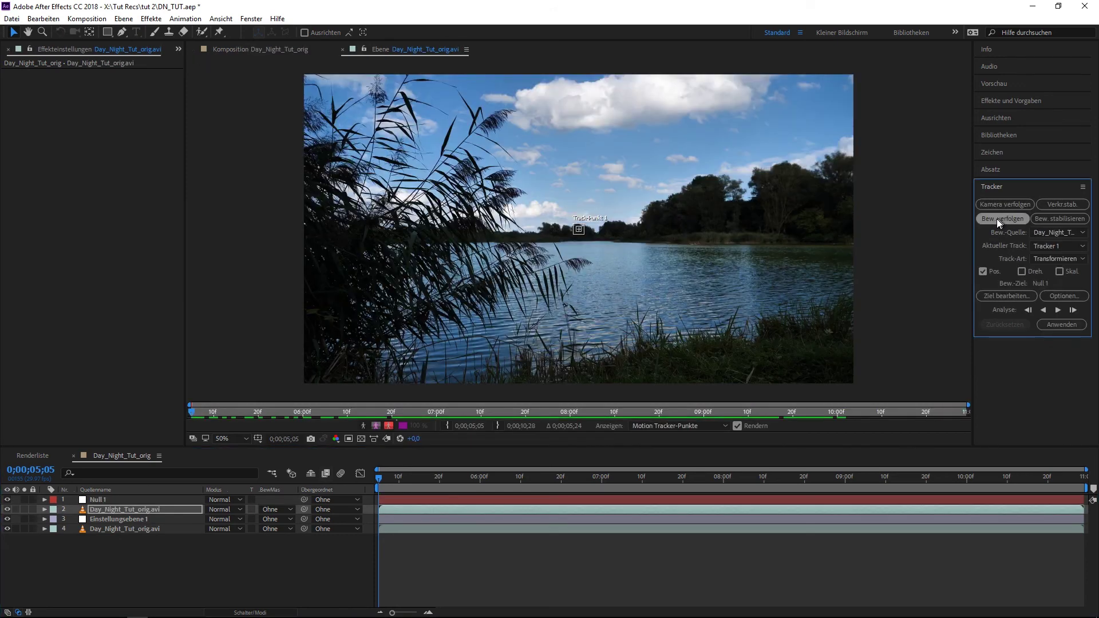
mouse_move(191, 412)
left_mouse_down()
mouse_move(567, 397)
mouse_move(383, 408)
left_mouse_up()
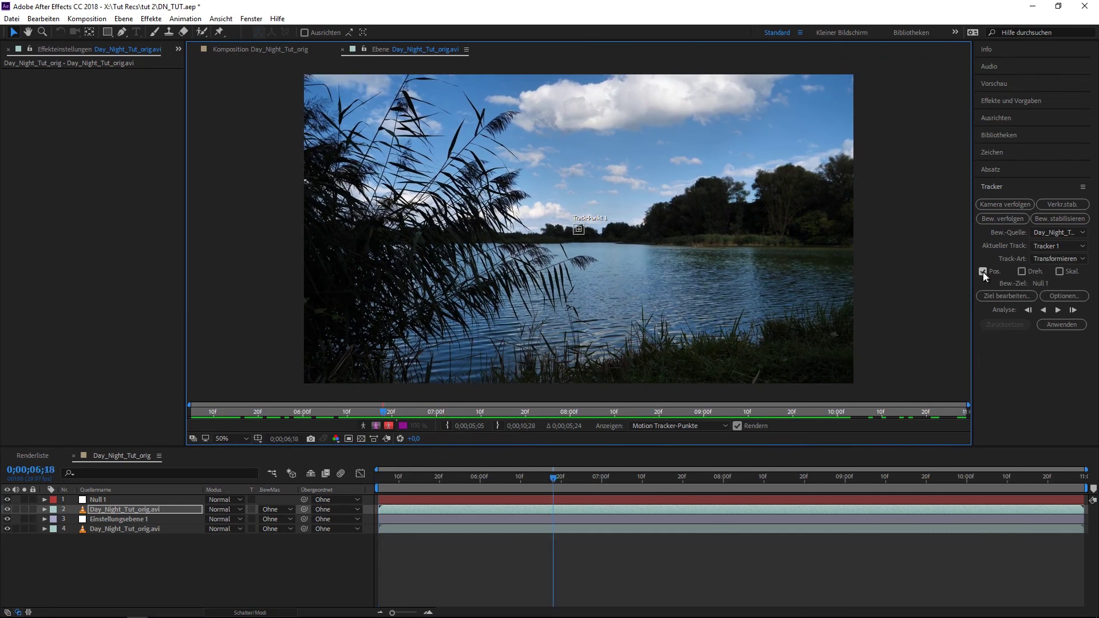
left_click(1021, 271)
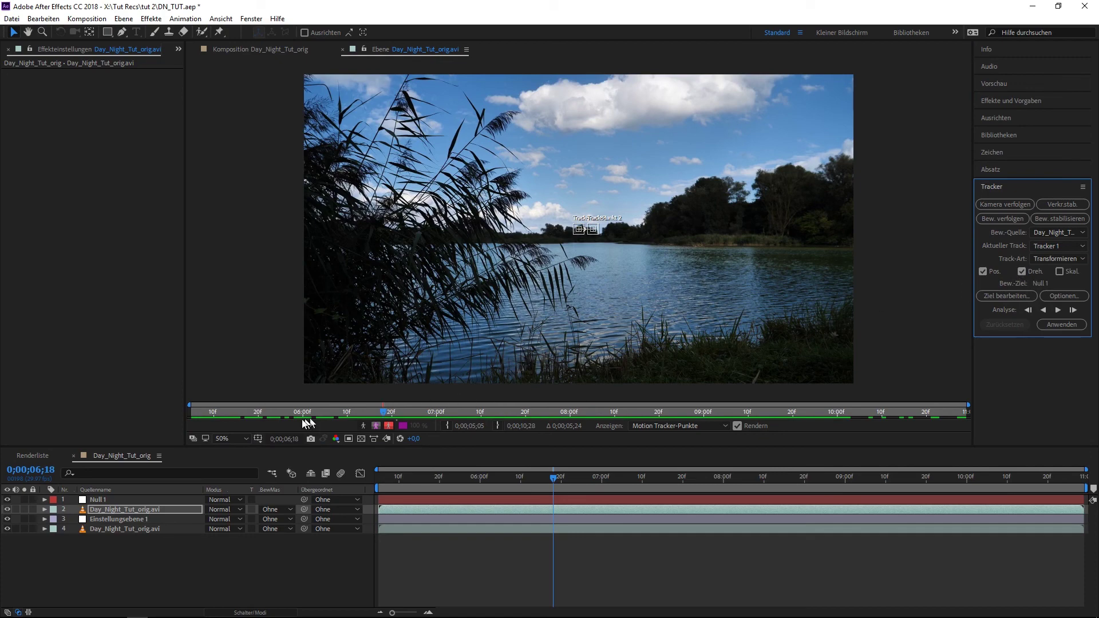
left_click(281, 414)
left_click_drag(280, 424, 140, 421)
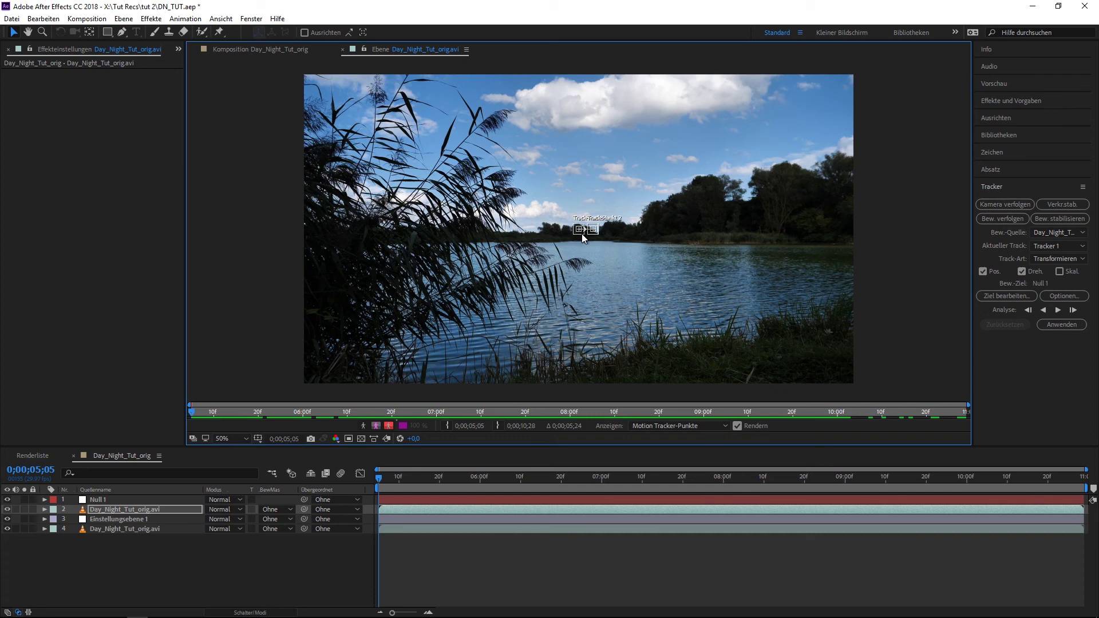
scroll(581, 239, "up", 2)
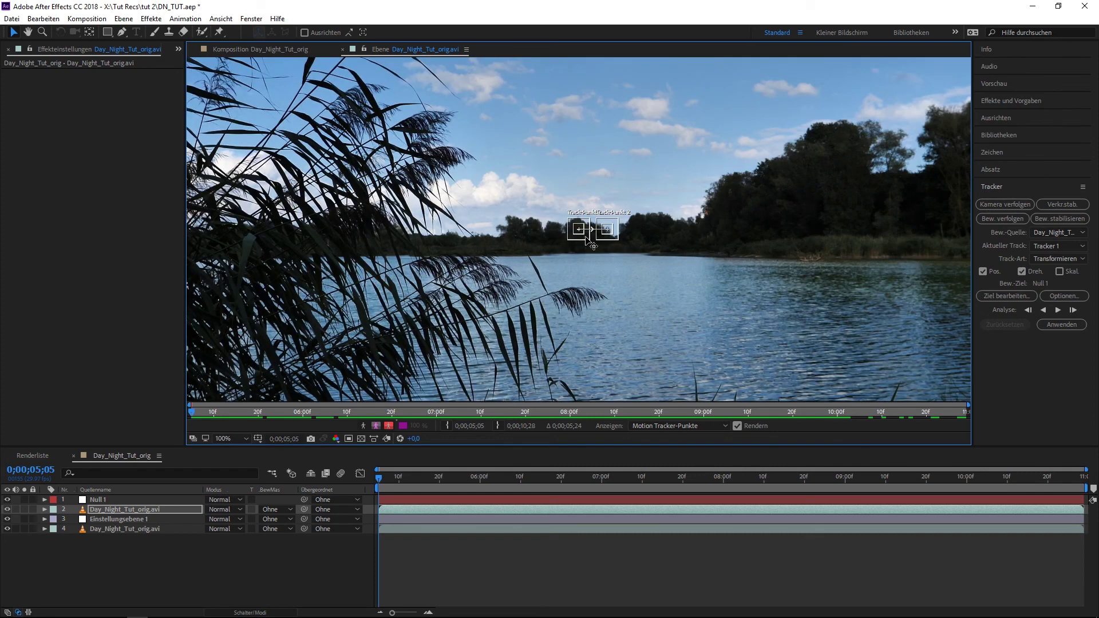
Place Track Point 1 on the distant tree line and Track Point 2 on the right-hand trees.
mouse_move(584, 236)
left_mouse_down()
mouse_move(561, 257)
mouse_move(508, 239)
left_mouse_up()
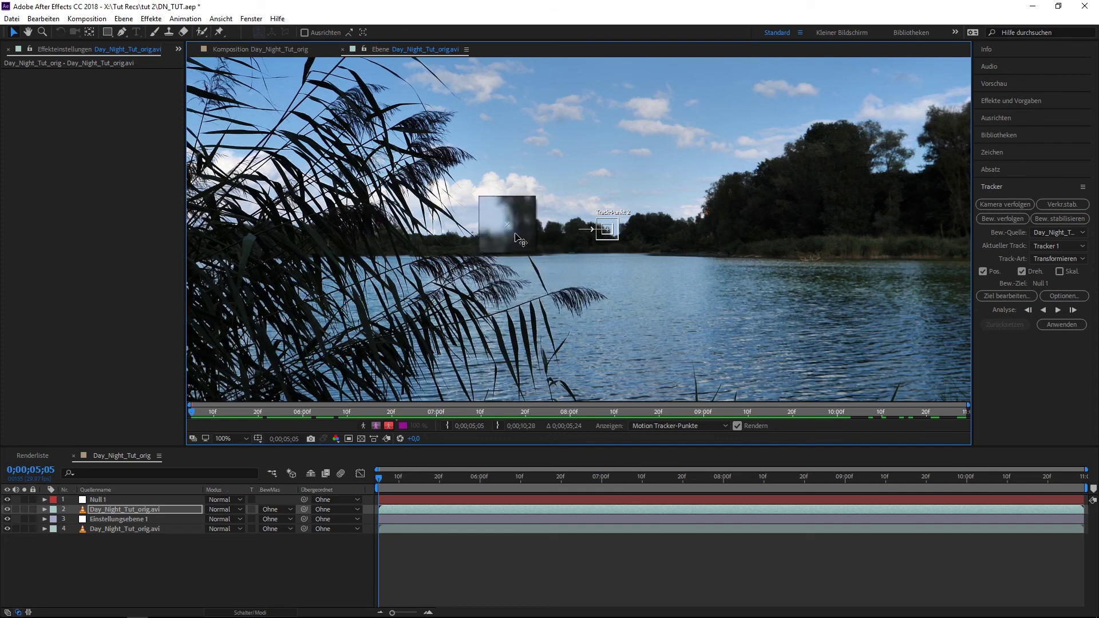
mouse_move(508, 237)
left_mouse_down()
mouse_move(533, 249)
mouse_move(521, 237)
left_mouse_up()
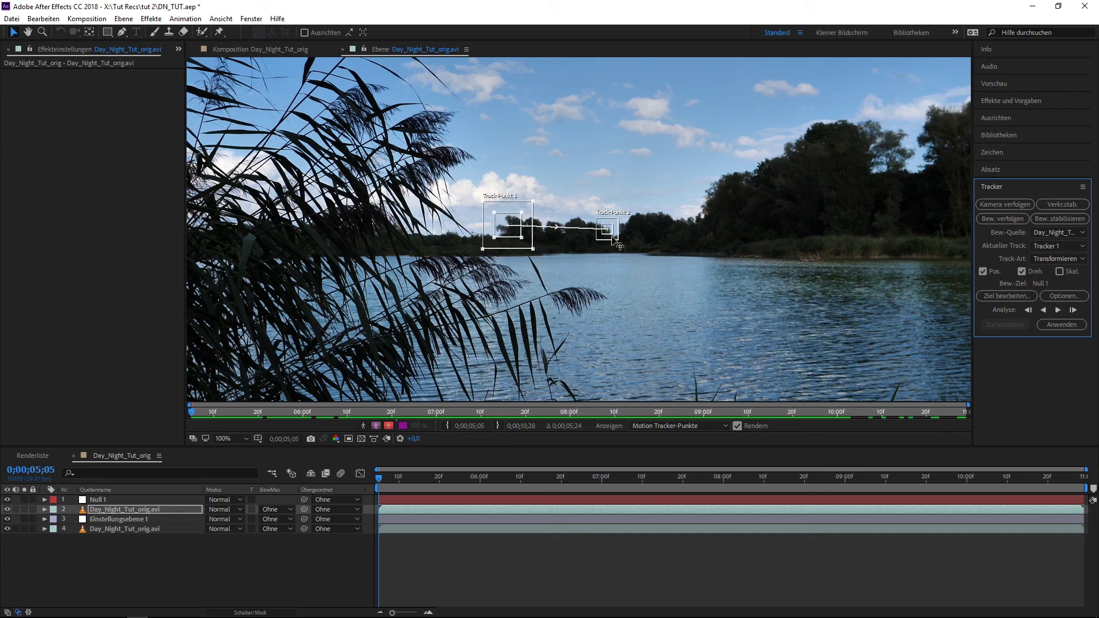
left_click_drag(615, 241, 711, 228)
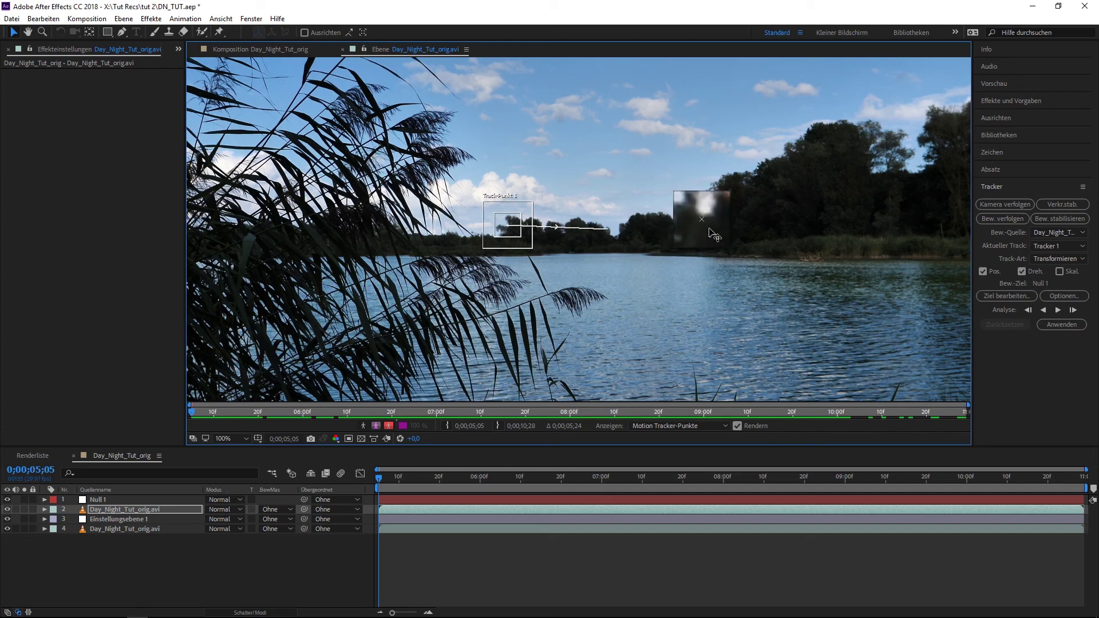
left_click_drag(712, 230, 725, 236)
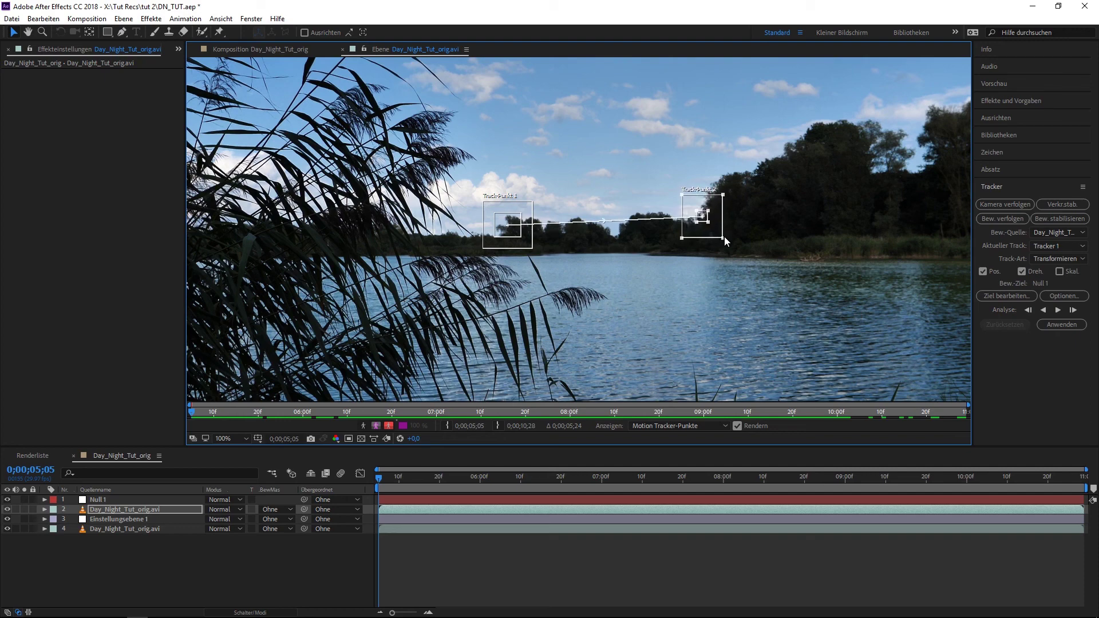
left_click_drag(712, 228, 708, 228)
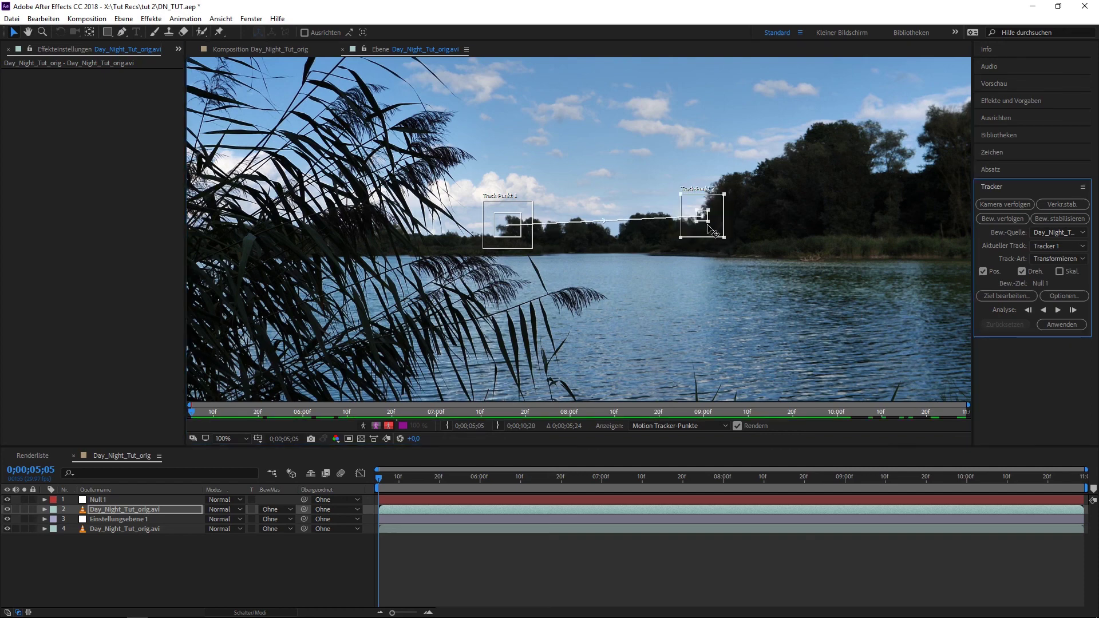
left_click(708, 223)
scroll(726, 242, "down", 2)
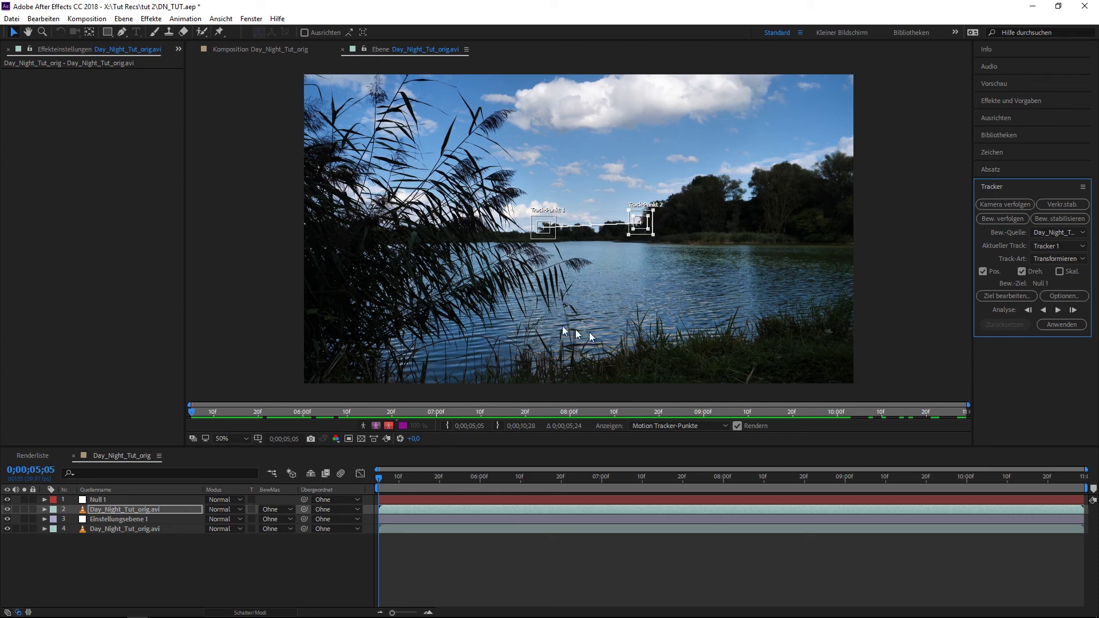
Track both points forward to the clip's end at 0;00;10;27, then scrub back to review.
left_click(639, 224)
left_click(1057, 311)
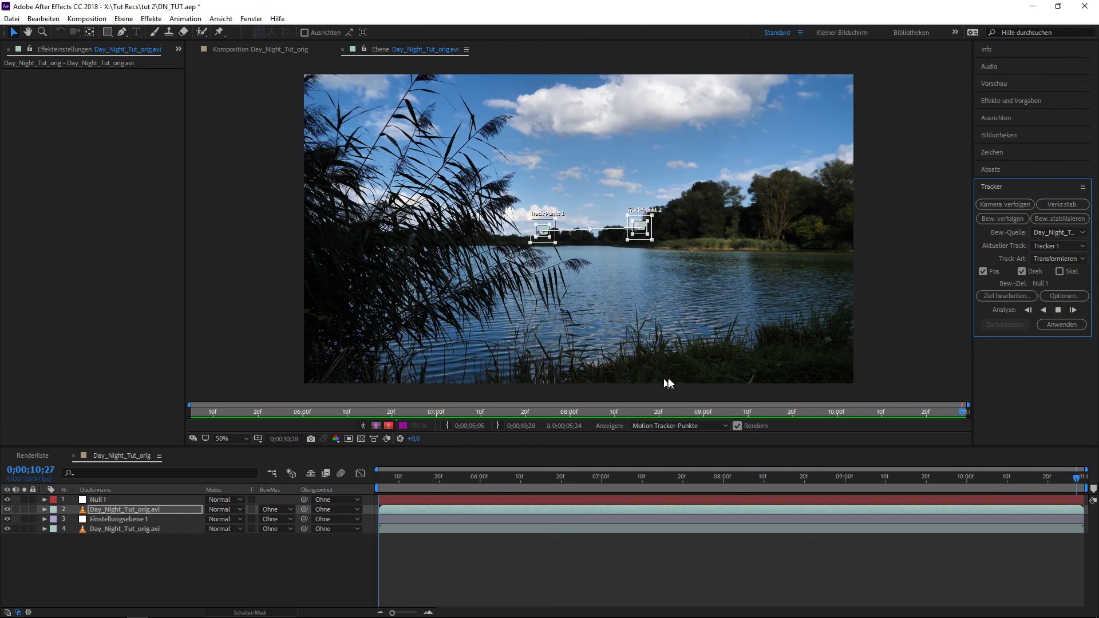
mouse_move(1081, 482)
left_mouse_down()
mouse_move(458, 464)
mouse_move(528, 477)
left_mouse_up()
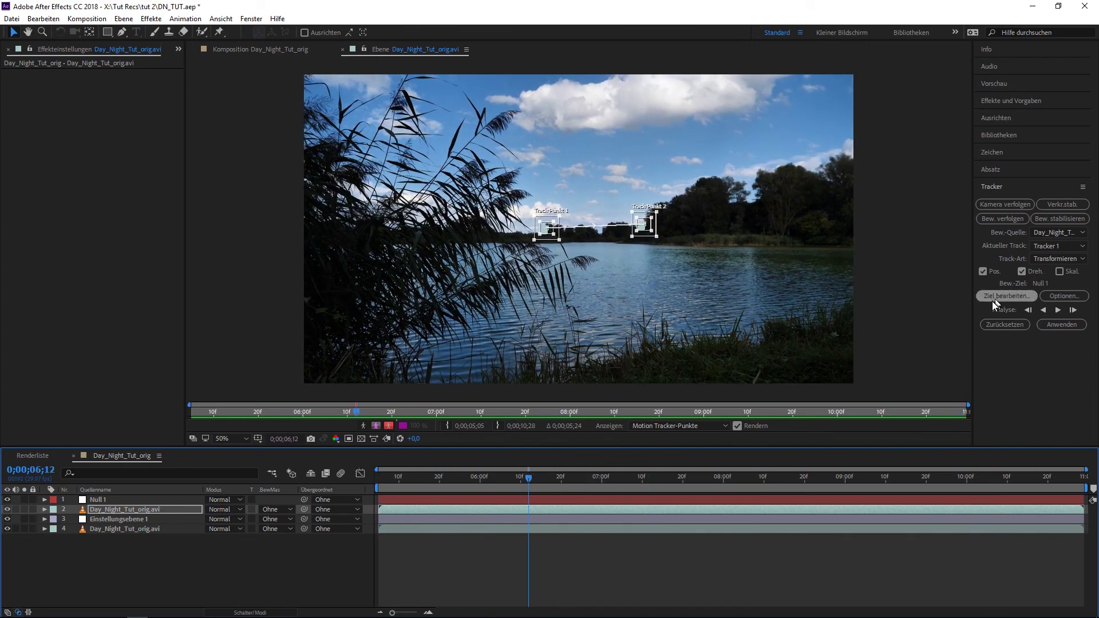
Set Null 1 as the motion target and apply the track in X and Y.
left_click(1007, 298)
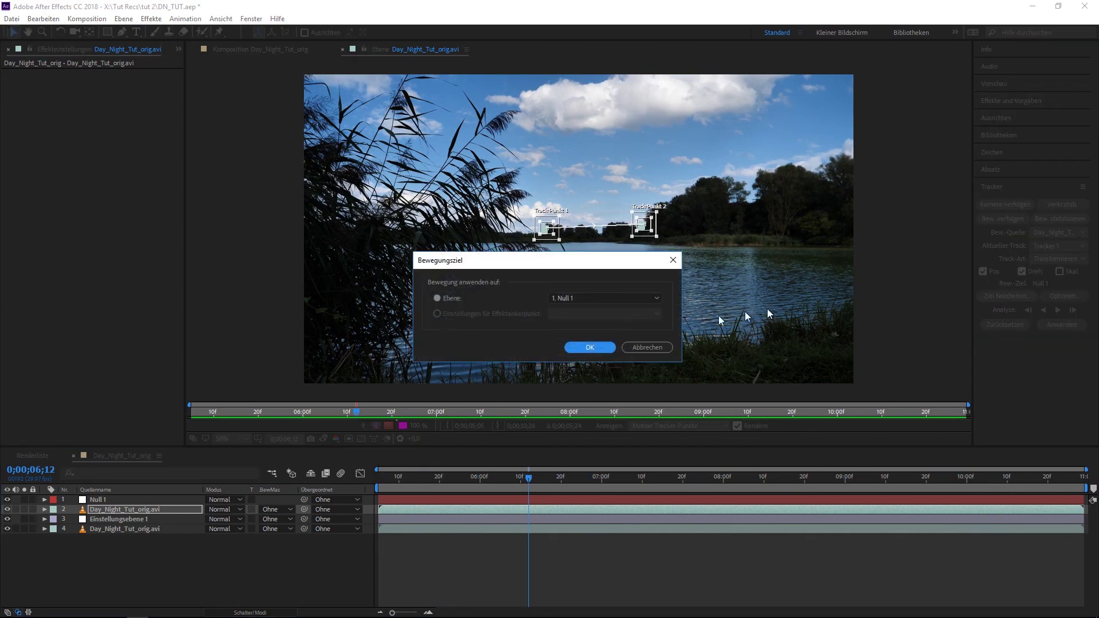
left_click(569, 301)
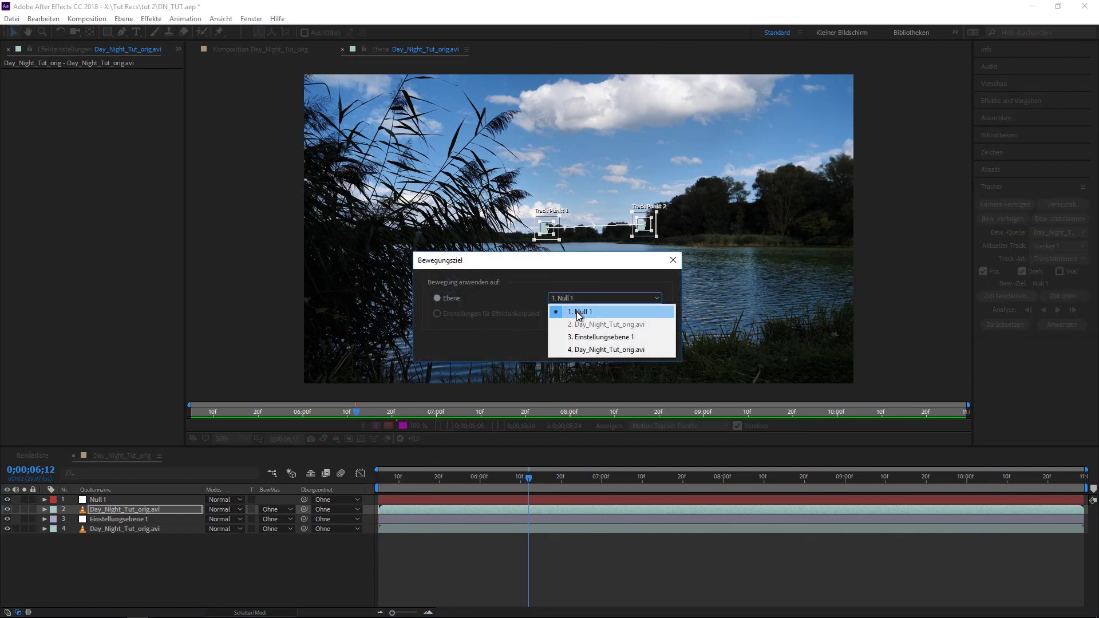
left_click(579, 314)
left_click(590, 347)
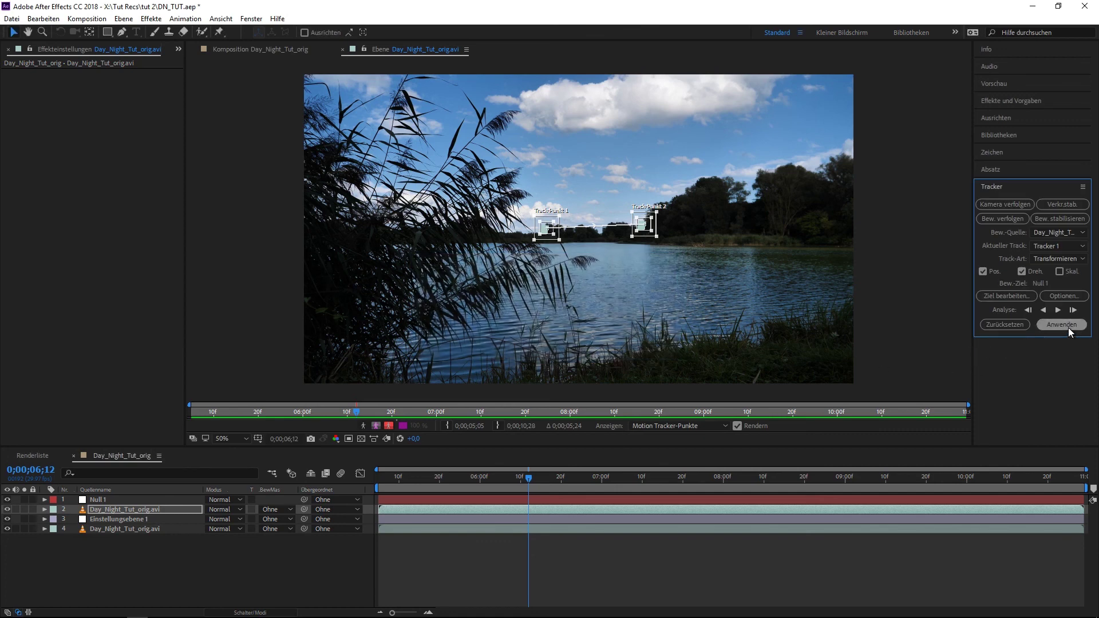
left_click(1066, 325)
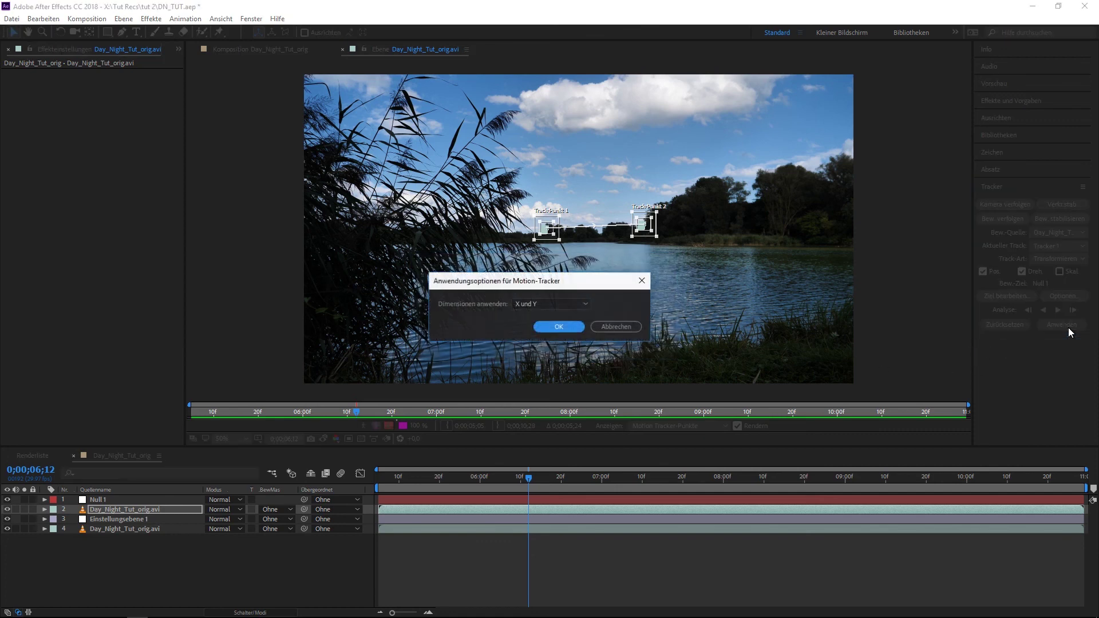
left_click(559, 327)
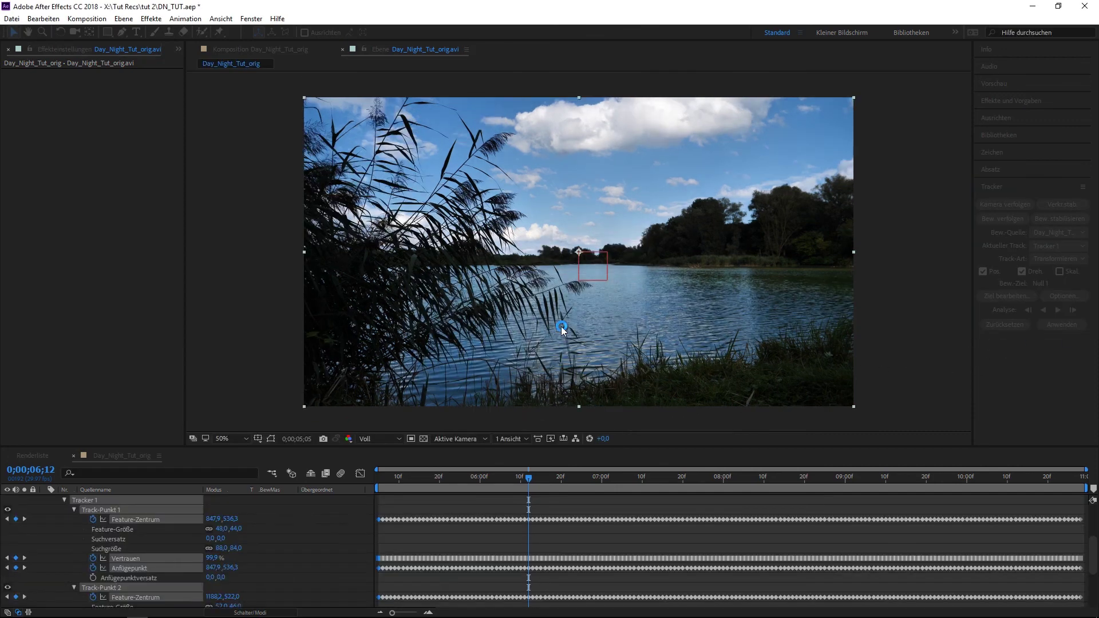
Return to 0;00;05;05 and delete layer 2, the upper Day_Night_Tut_orig.avi copy.
mouse_move(531, 479)
left_mouse_down()
mouse_move(337, 483)
mouse_move(809, 512)
mouse_move(788, 529)
left_mouse_up()
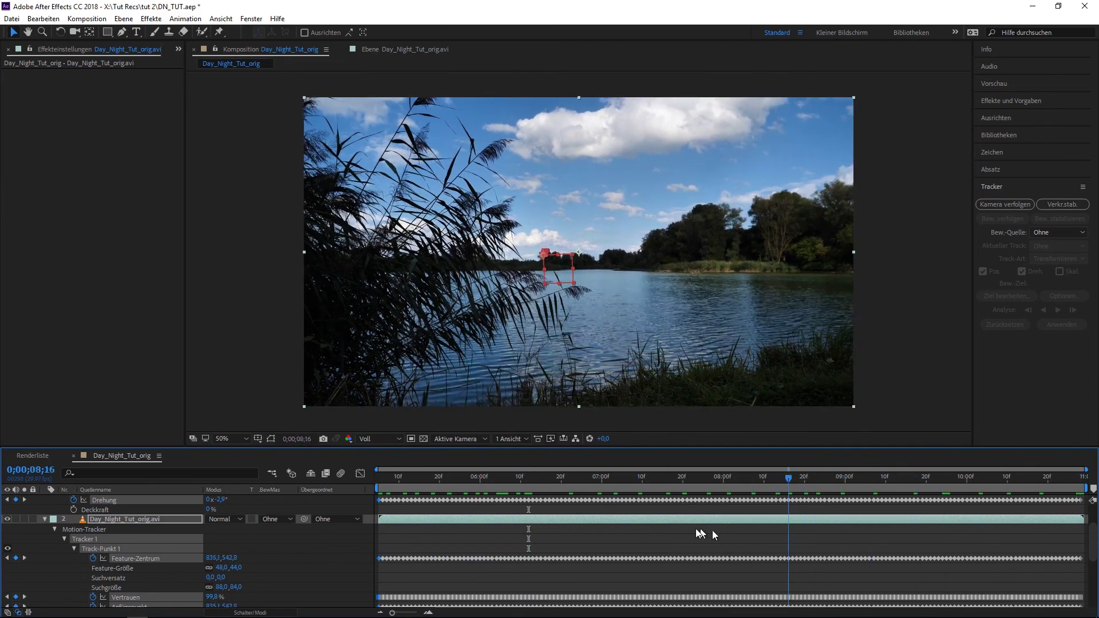
left_click_drag(699, 532, 338, 500)
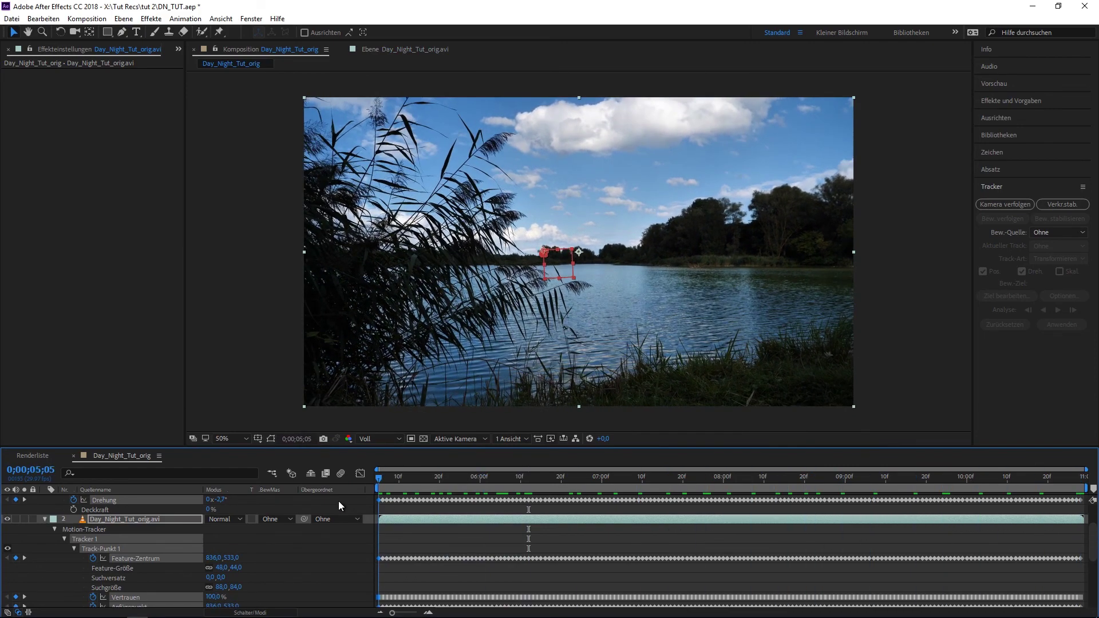
left_click(45, 521)
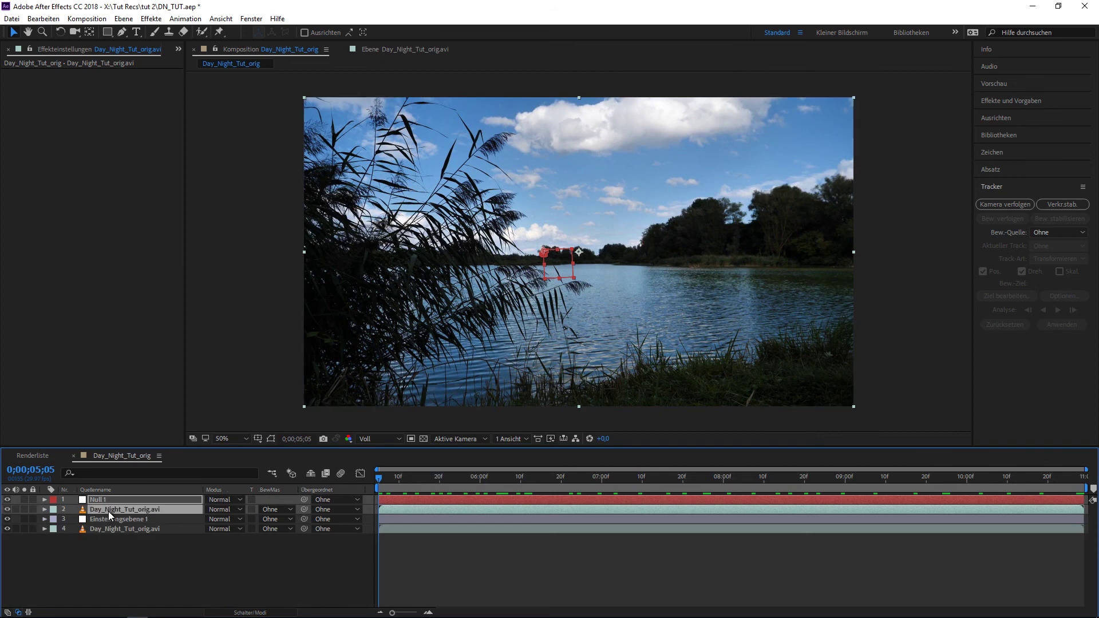
left_click(108, 554)
left_click(109, 510)
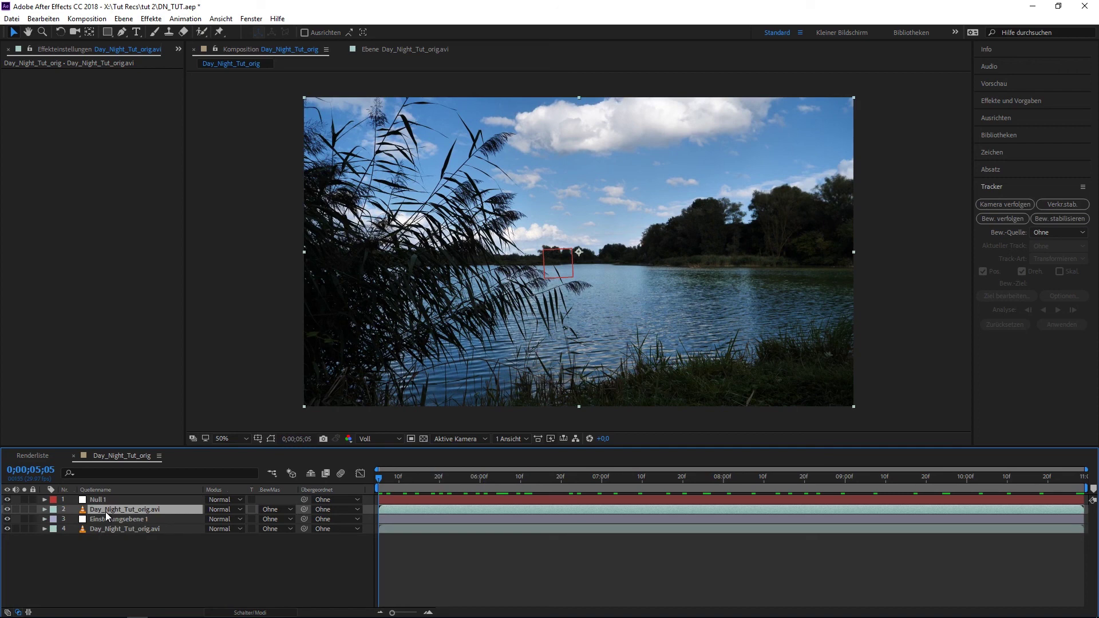
key("Delete")
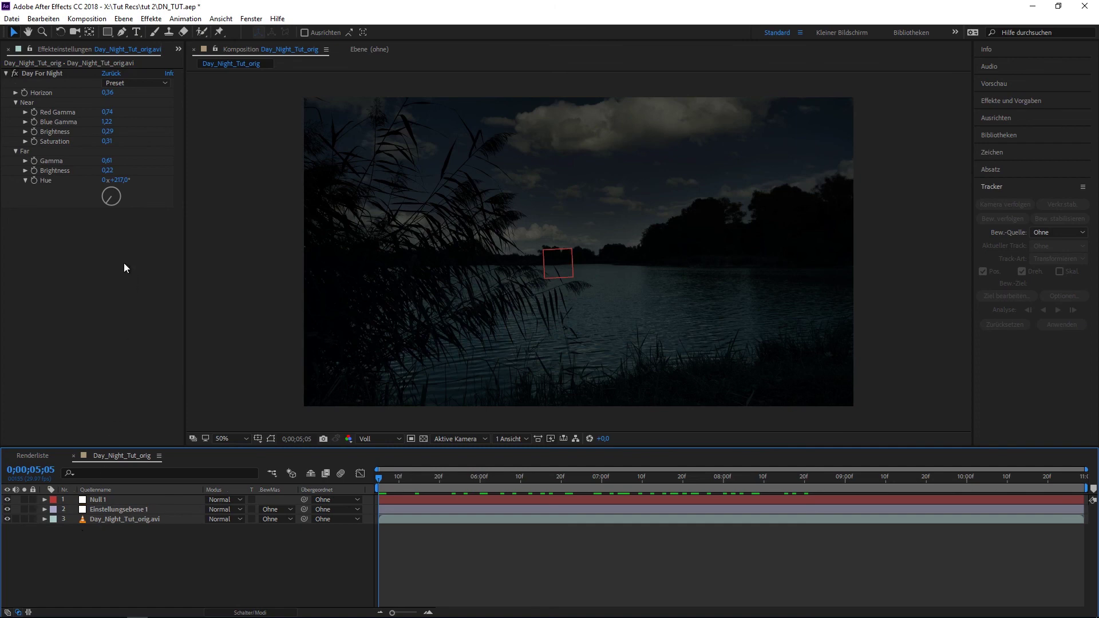
Create a black 2500 × 1600 px solid layer named 'sterne'.
left_click(124, 20)
mouse_move(136, 33)
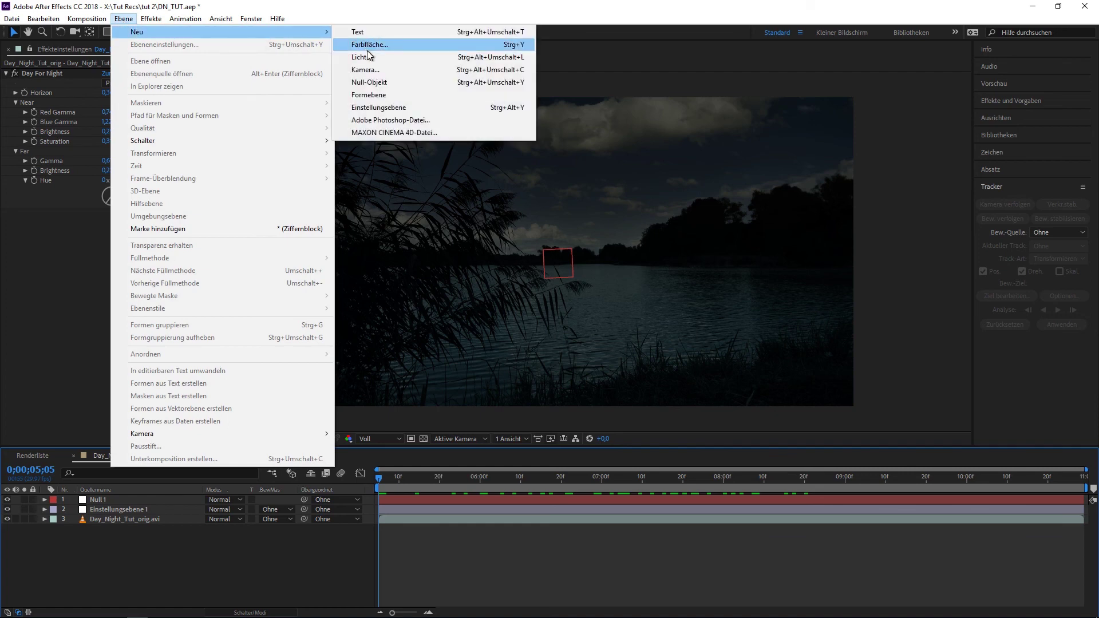
left_click(369, 45)
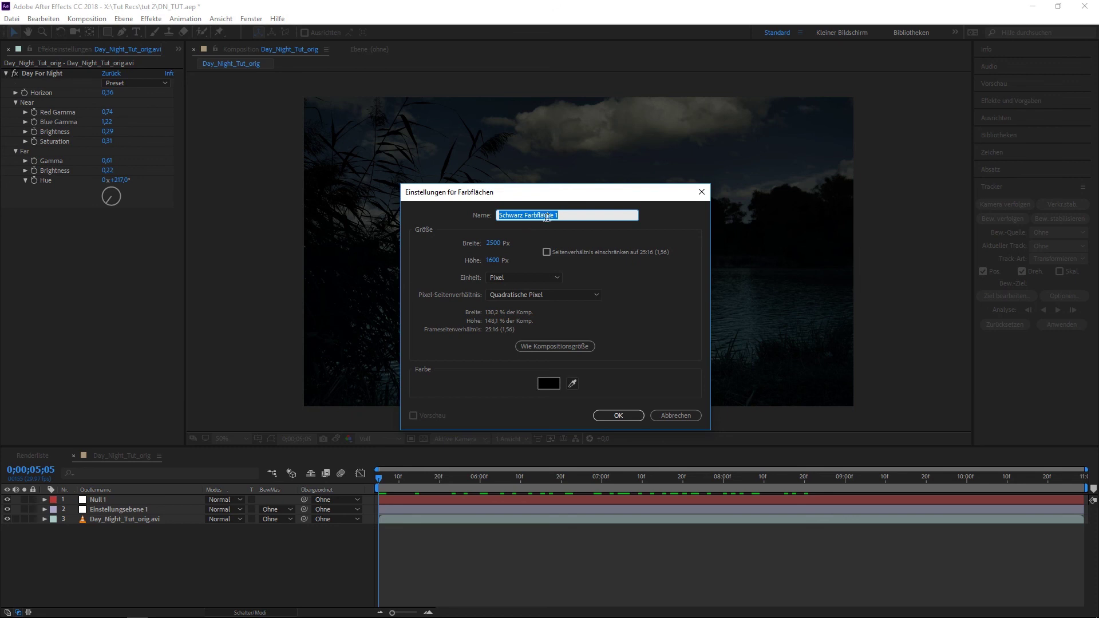
type("sterne")
left_click(617, 418)
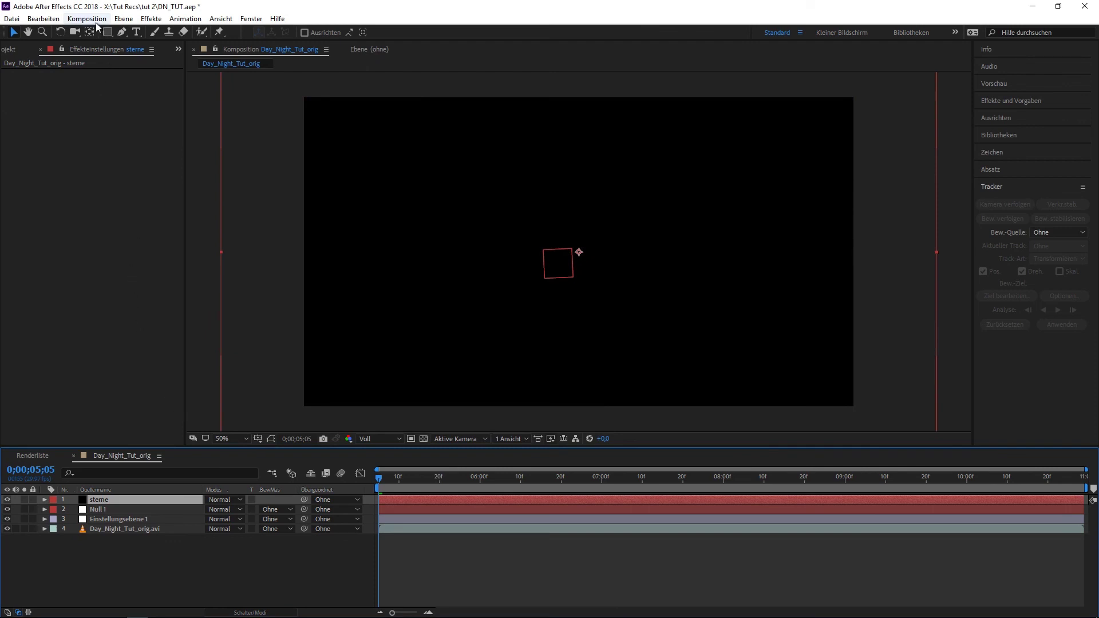
Find CC Ball Action in Effects & Presets and apply it to the sterne solid.
left_click(1009, 102)
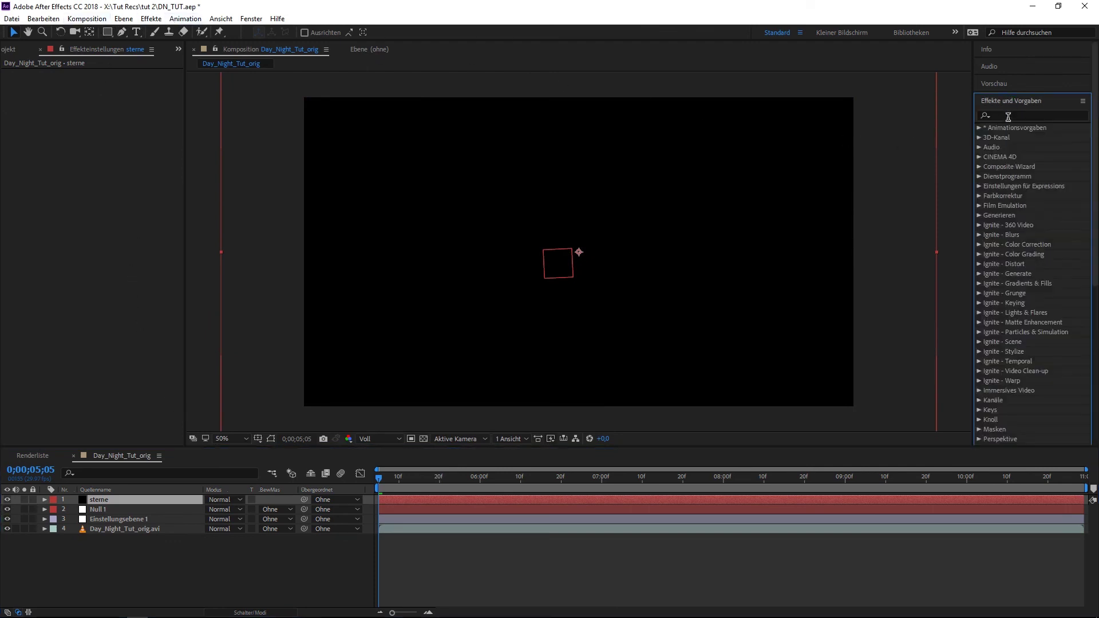
left_click(1007, 117)
type("c")
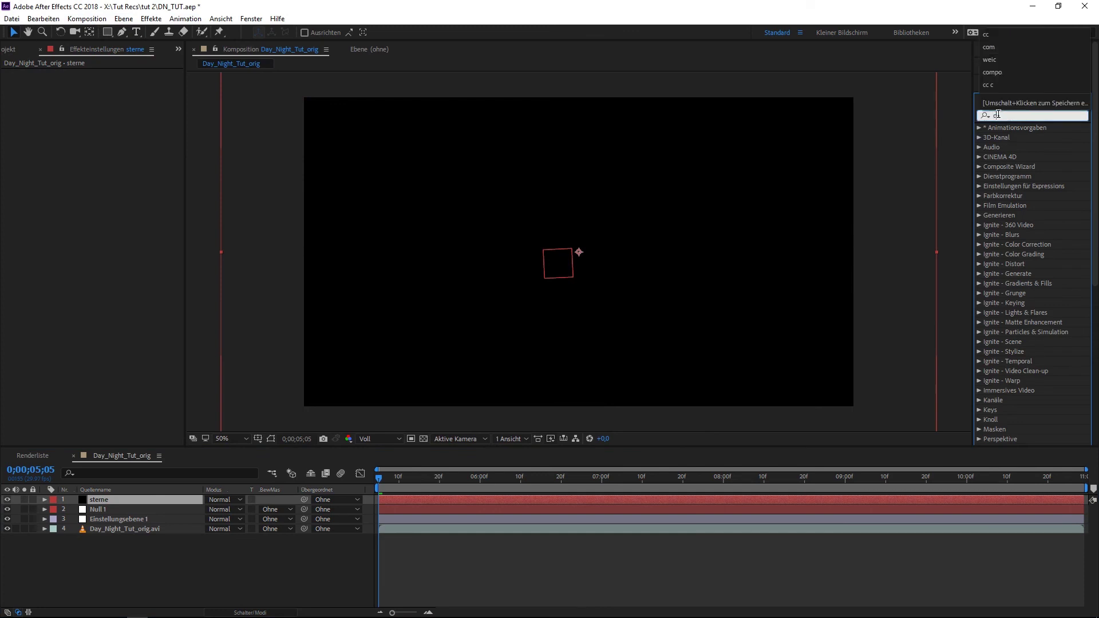
type("c ball")
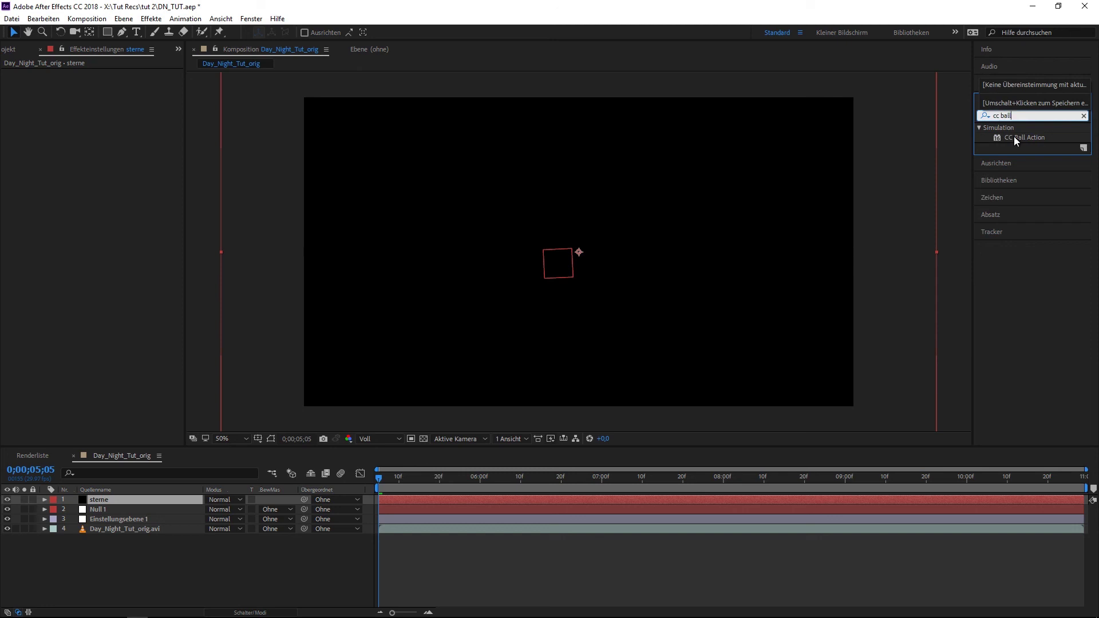
double_click(1027, 138)
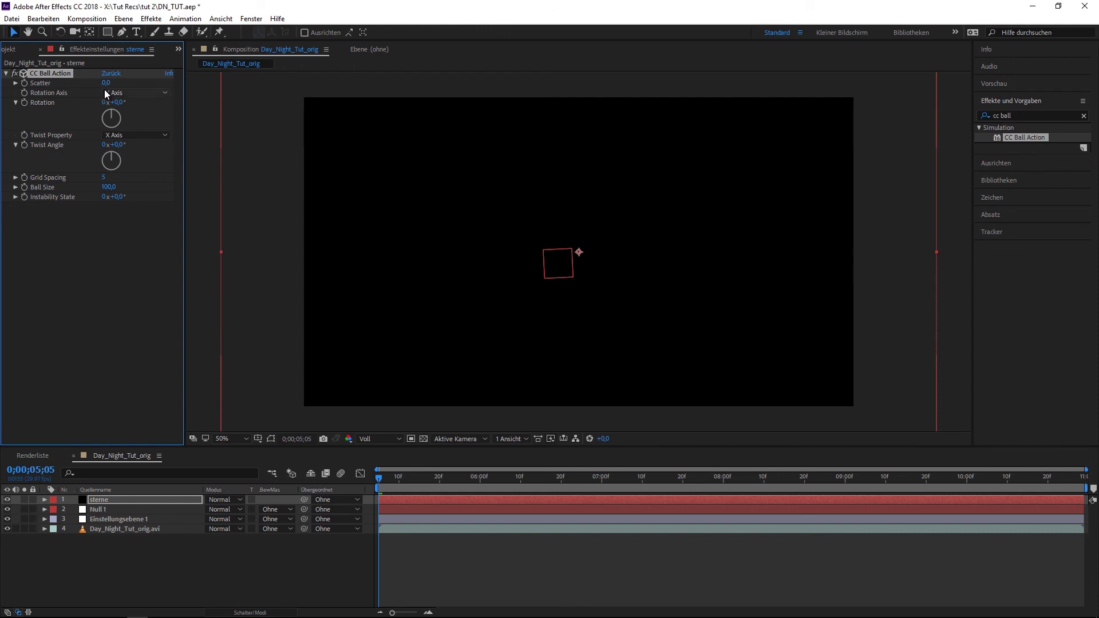
Set CC Ball Action Scatter to 126, Grid Spacing 2 and Ball Size 20.
left_click_drag(106, 82, 171, 78)
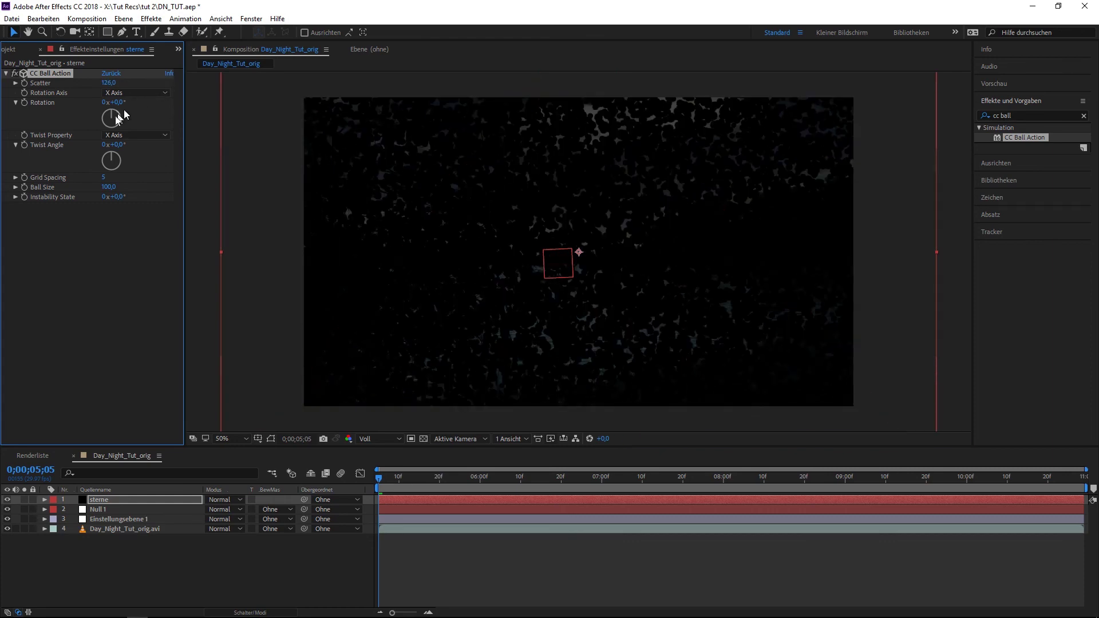
left_click(104, 177)
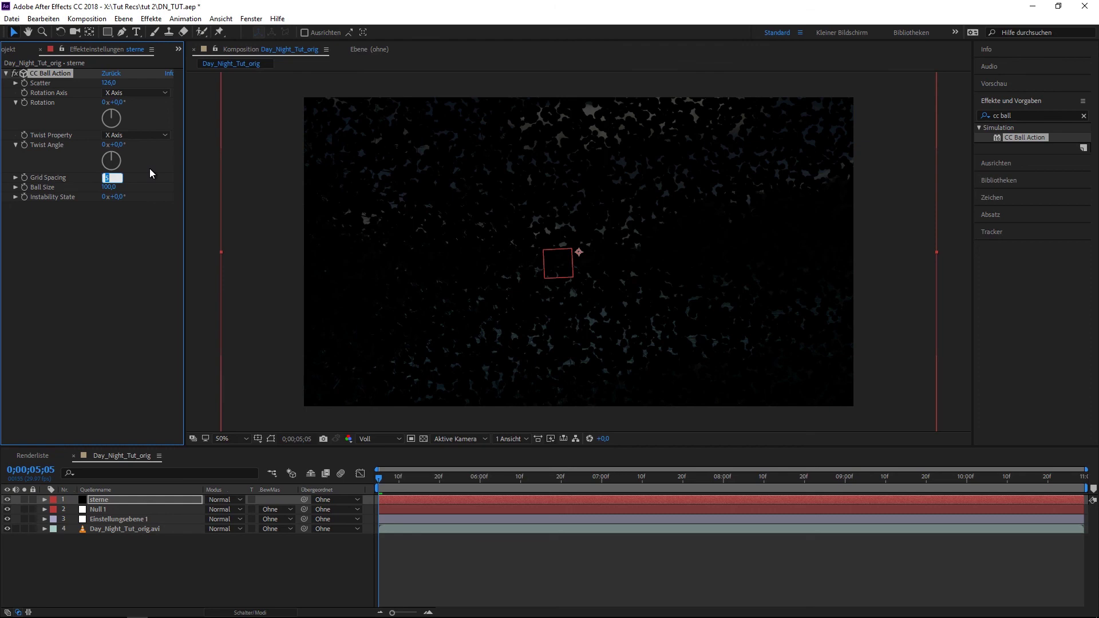
type("2")
key("Return")
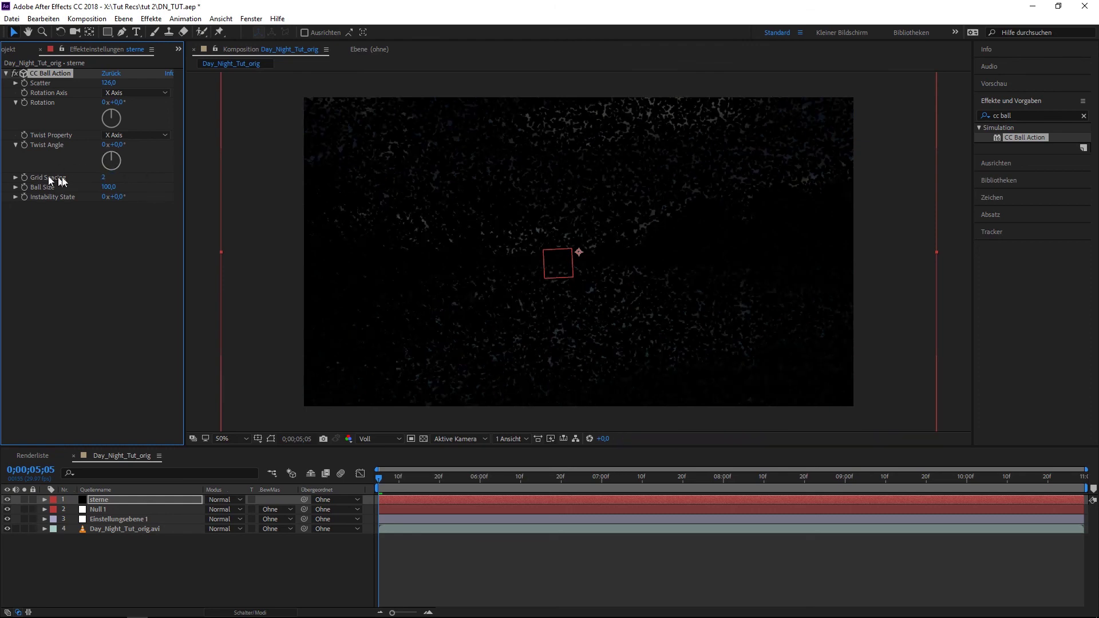
left_click(108, 187)
type("20")
key("Return")
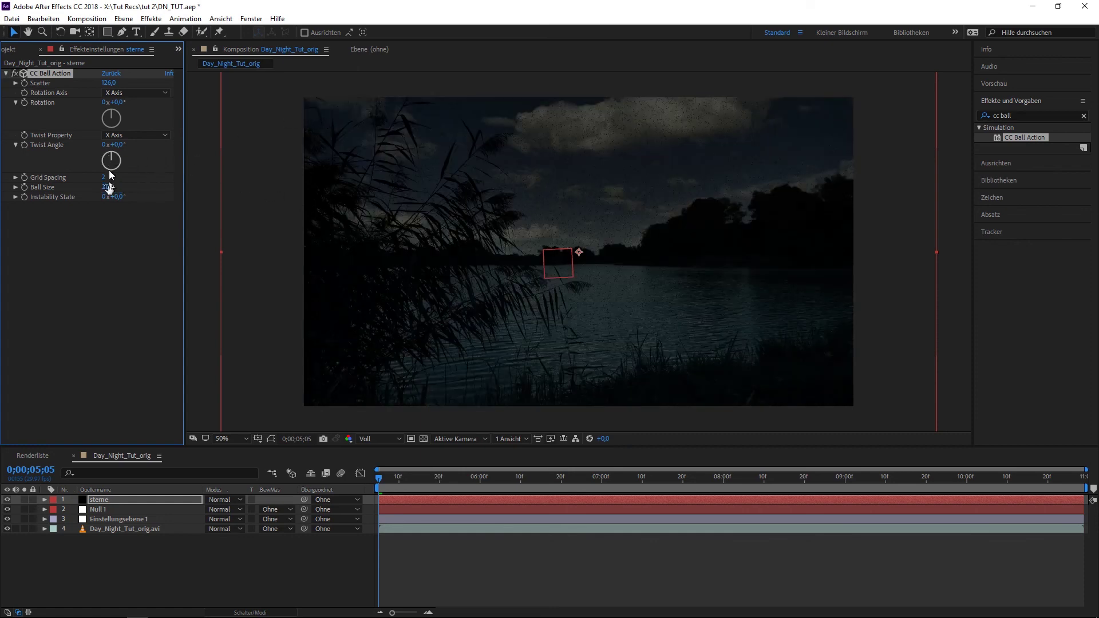
Add a Kurven effect inverting the sterne solid to white, then raise CC Ball Action Scatter.
left_click(125, 19)
mouse_move(153, 22)
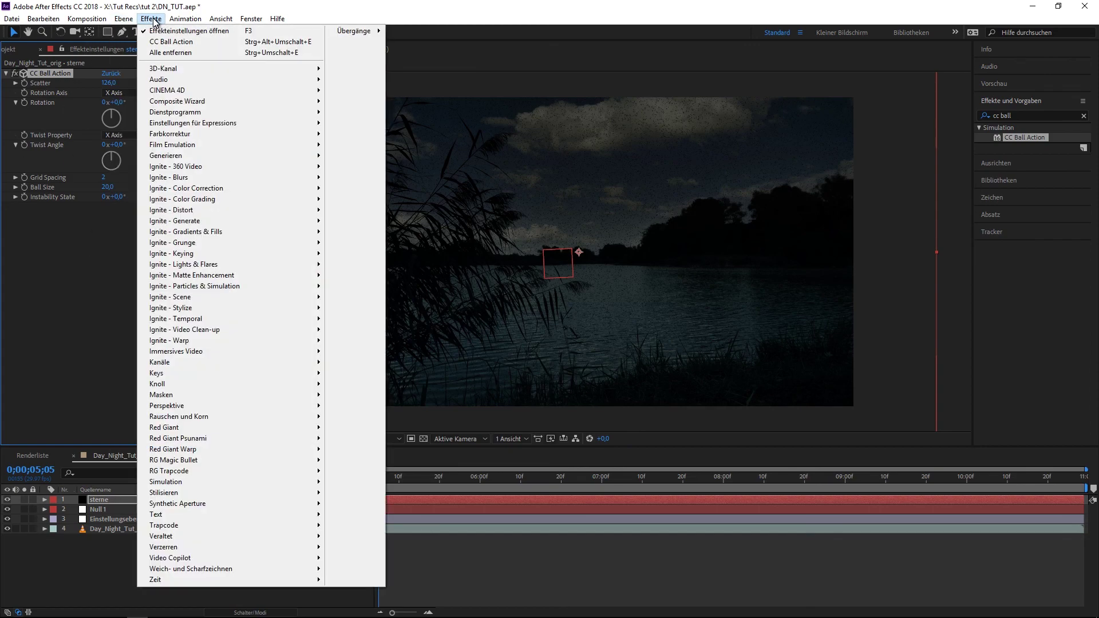
mouse_move(228, 134)
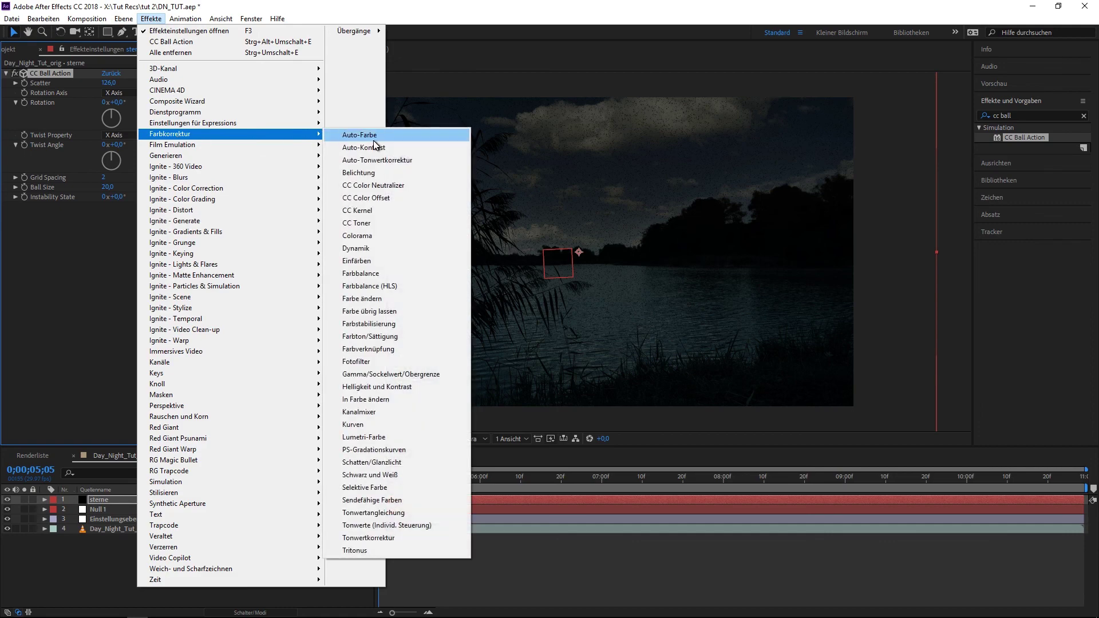
left_click(361, 425)
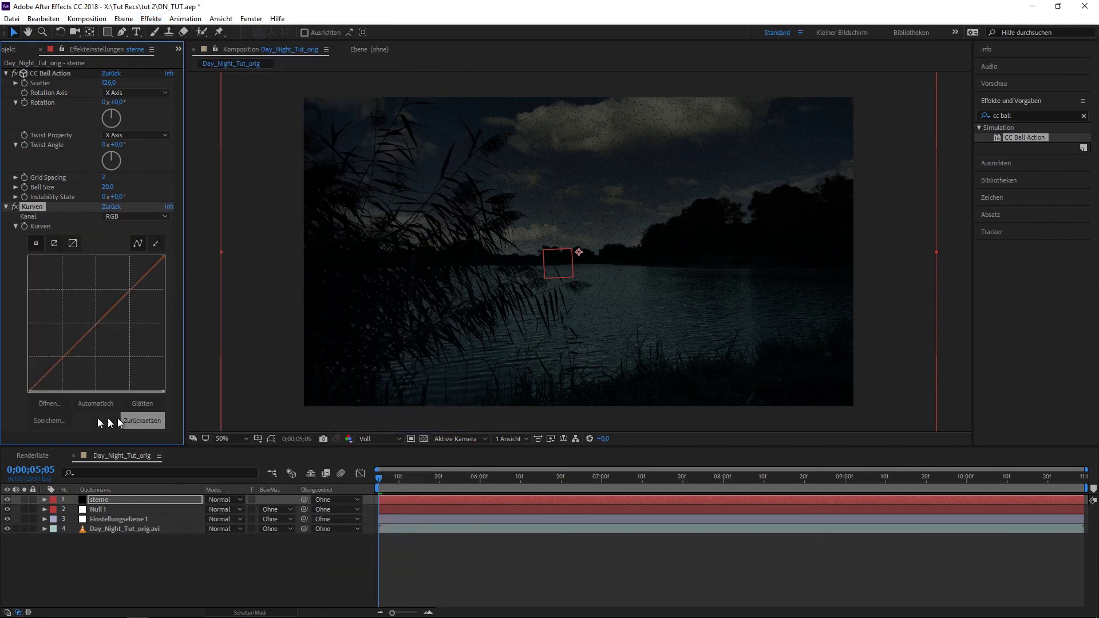
left_click_drag(33, 391, 28, 256)
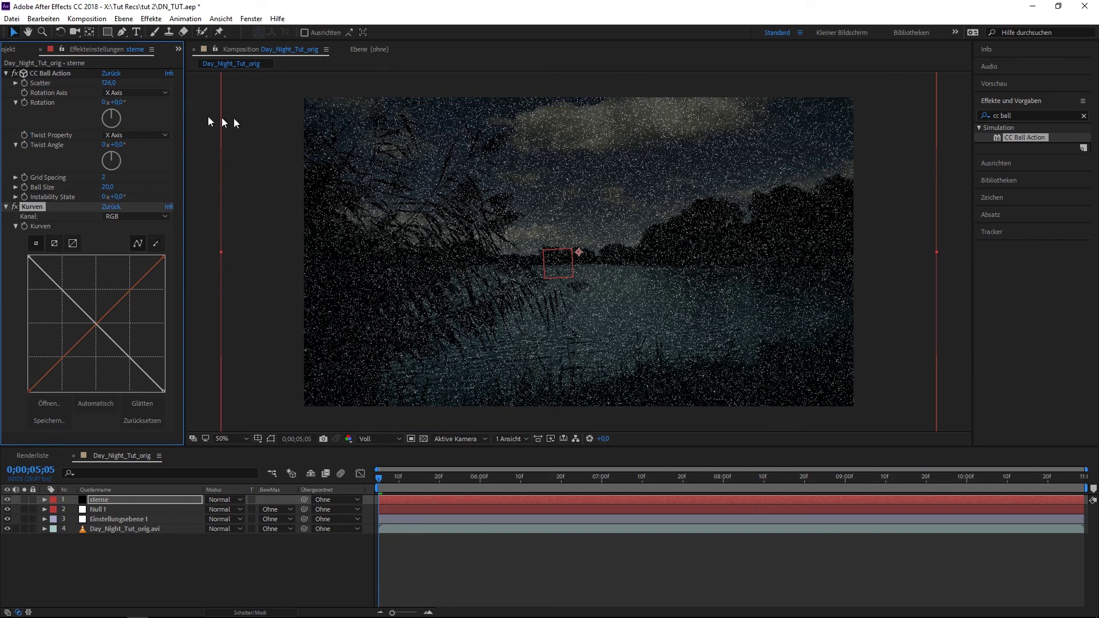
left_click(61, 76)
left_click_drag(108, 83, 329, 83)
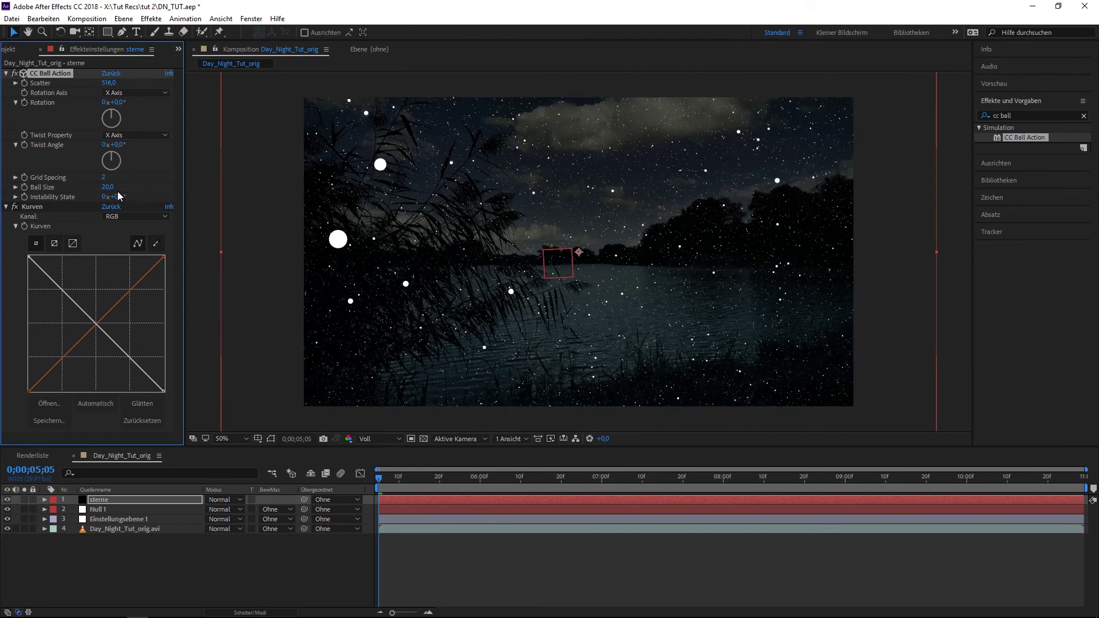
Set CC Ball Action Grid Spacing to 2 and Ball Size to 10.
left_click(105, 178)
type("2")
key("Return")
left_click(105, 177)
key("Return")
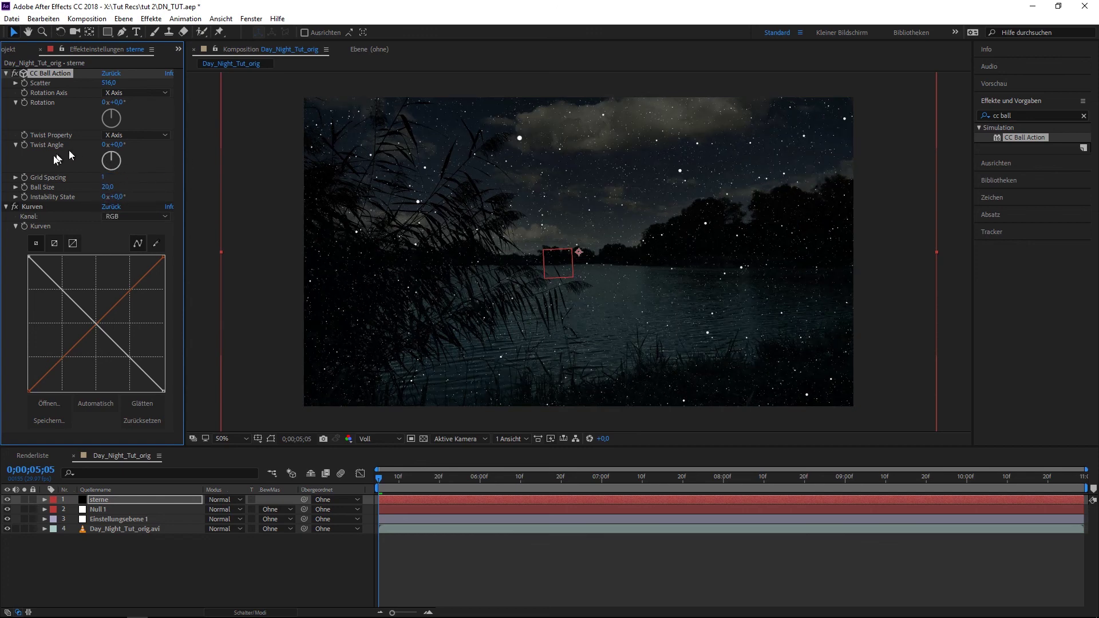
left_click(104, 177)
type("2")
key("Tab")
type("10")
key("Return")
Adjust Scatter to about 378 to reshuffle the star positions.
left_click_drag(108, 83, 40, 99)
left_click_drag(109, 85, 112, 83)
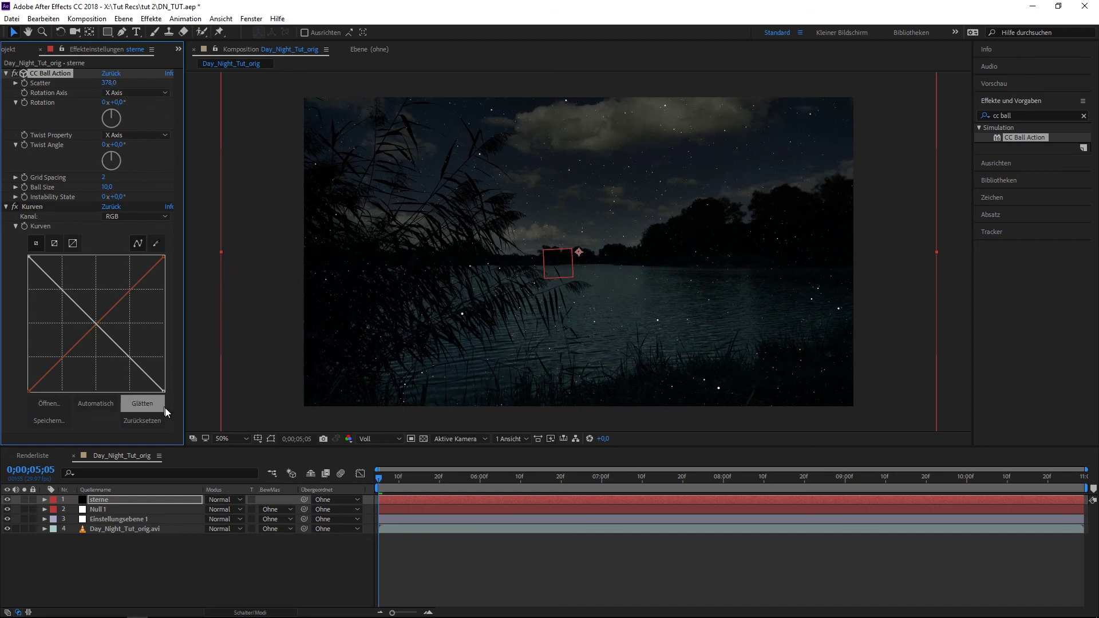
left_click(140, 420)
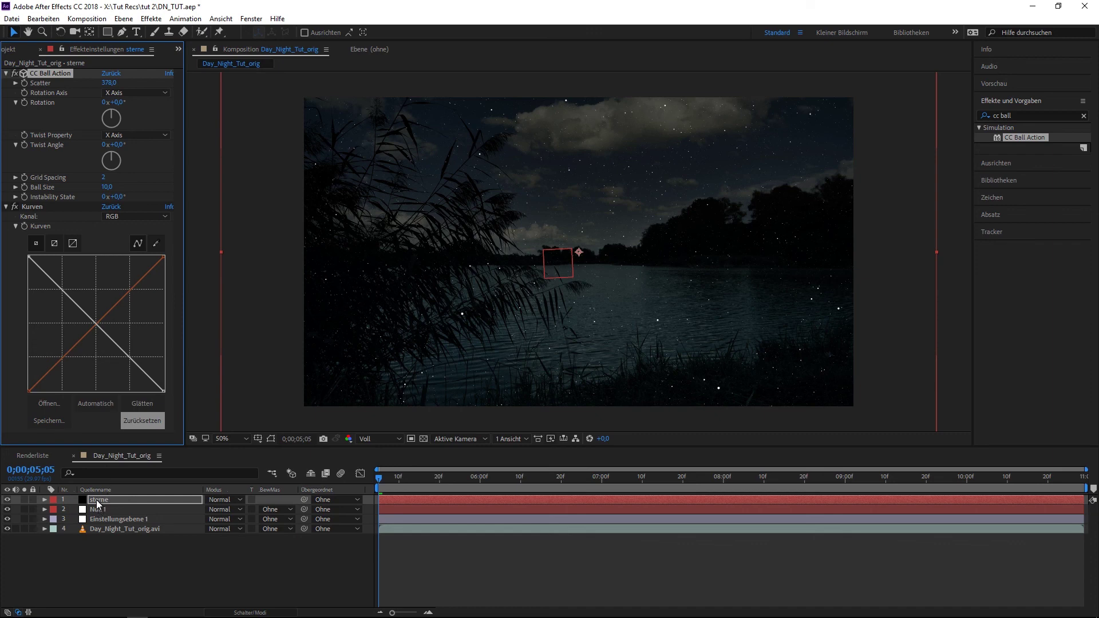
Parent the sterne layer to Null 1.
left_click(98, 503)
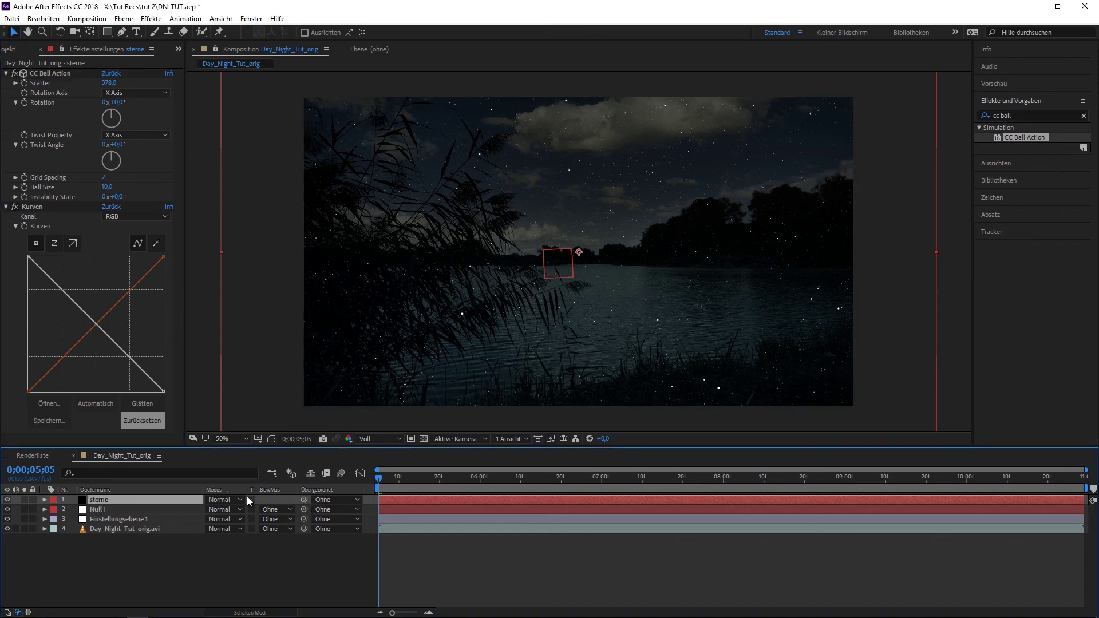
left_click(258, 612)
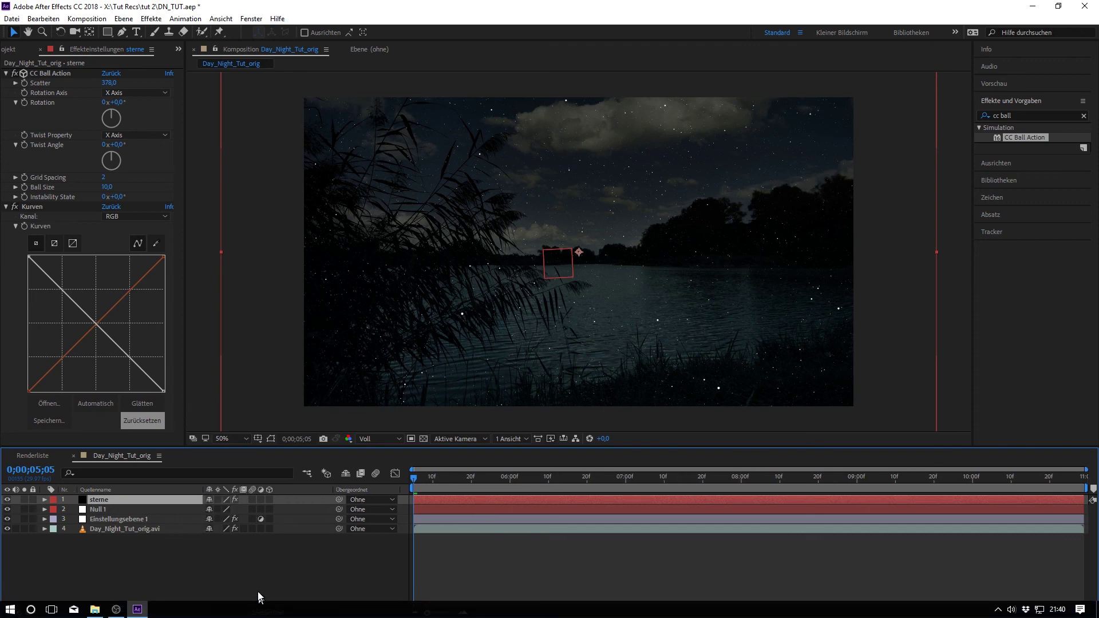
left_click(257, 612)
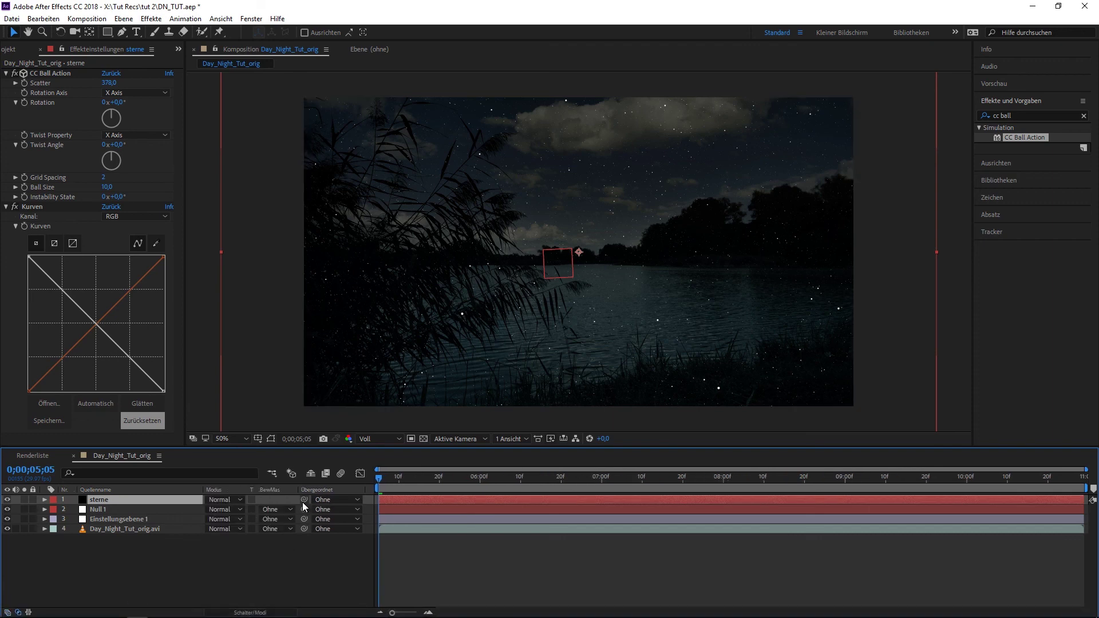
left_click_drag(303, 499, 98, 510)
Check the stars follow the track, then select Day_Night_Tut_orig.avi at 0;00;05;05.
mouse_move(382, 480)
left_mouse_down()
mouse_move(540, 497)
mouse_move(740, 496)
left_mouse_up()
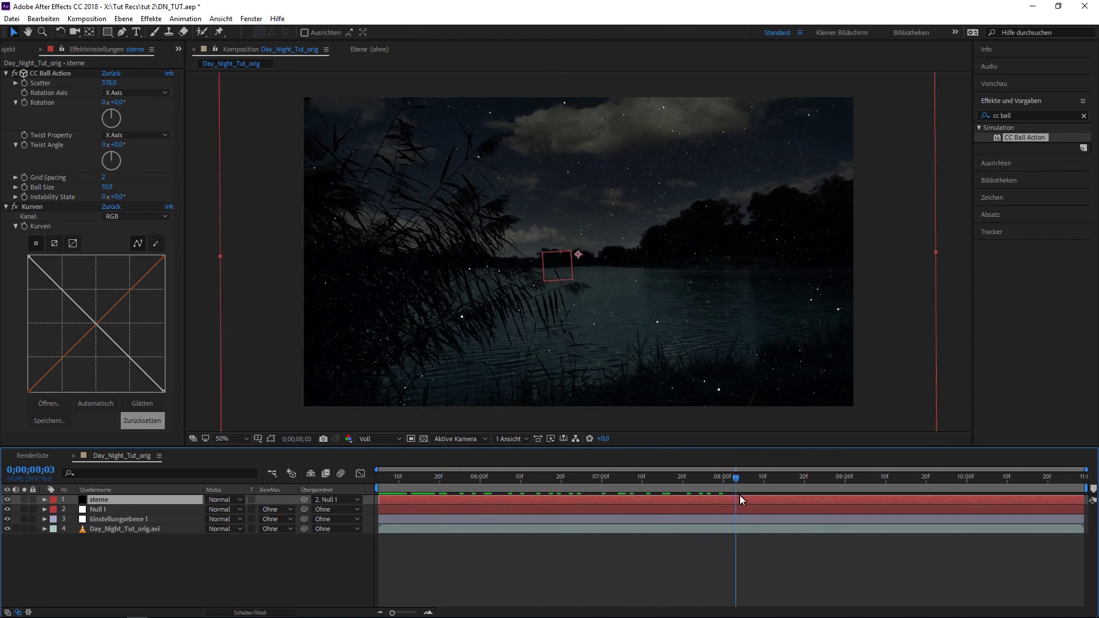
left_click_drag(739, 496, 111, 536)
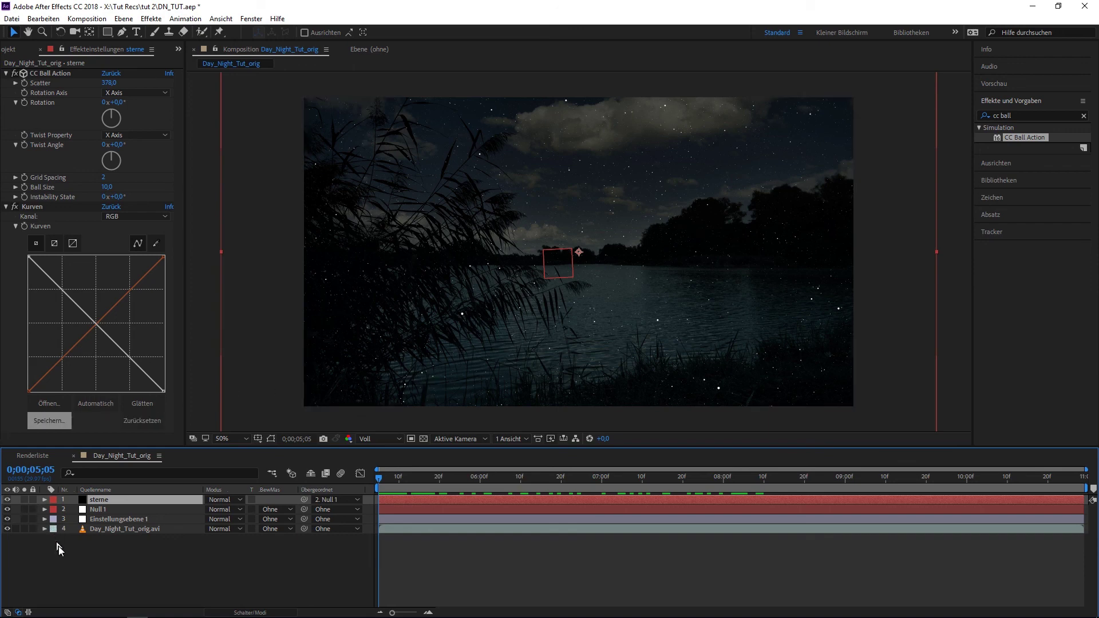
left_click(124, 529)
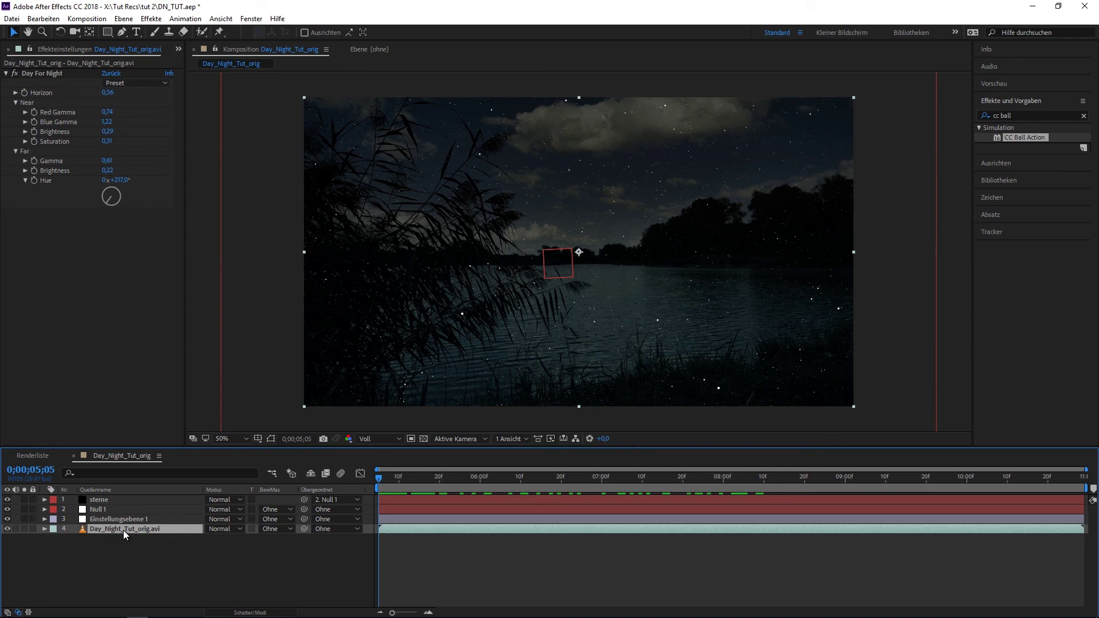
Duplicate the lake footage, remove Day For Night from the copy, and move it above Einstellungsebene 1.
key("ctrl+d")
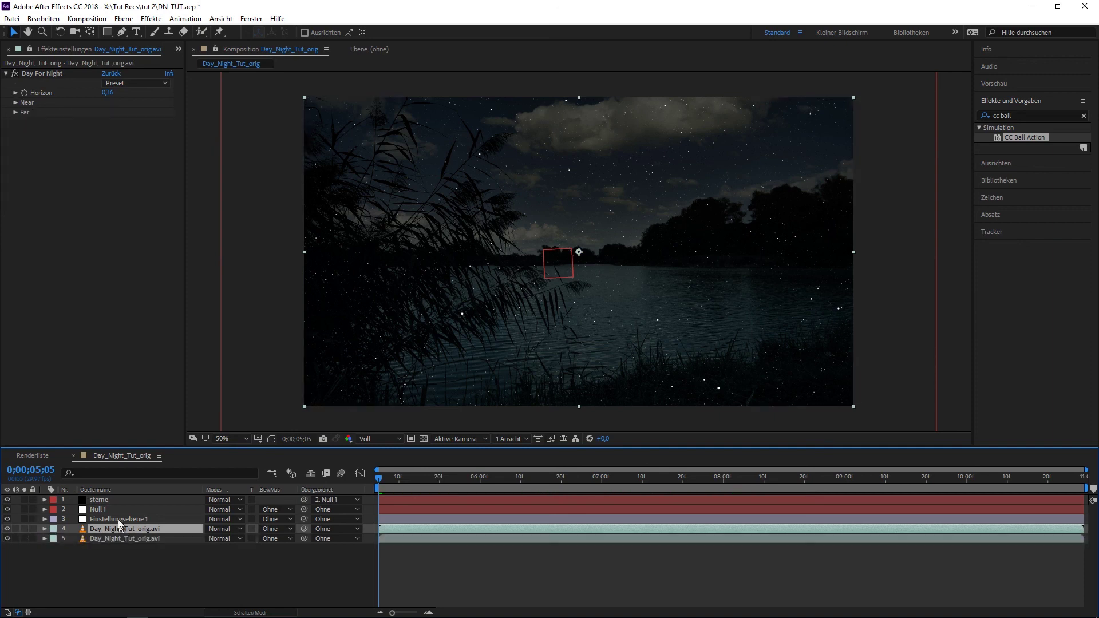
left_click(47, 73)
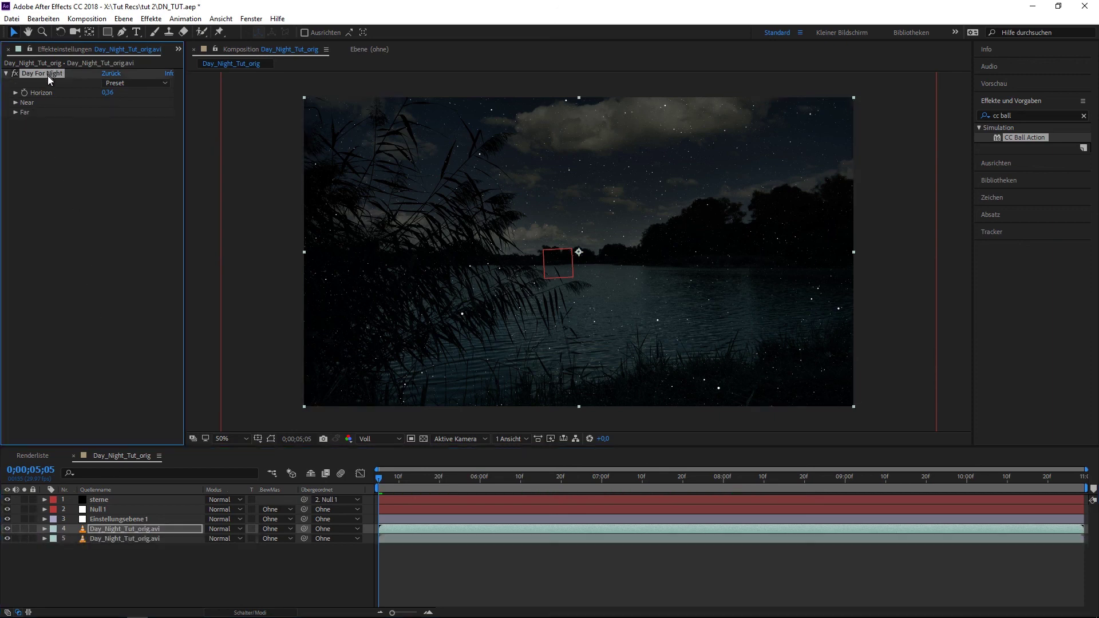
key("Delete")
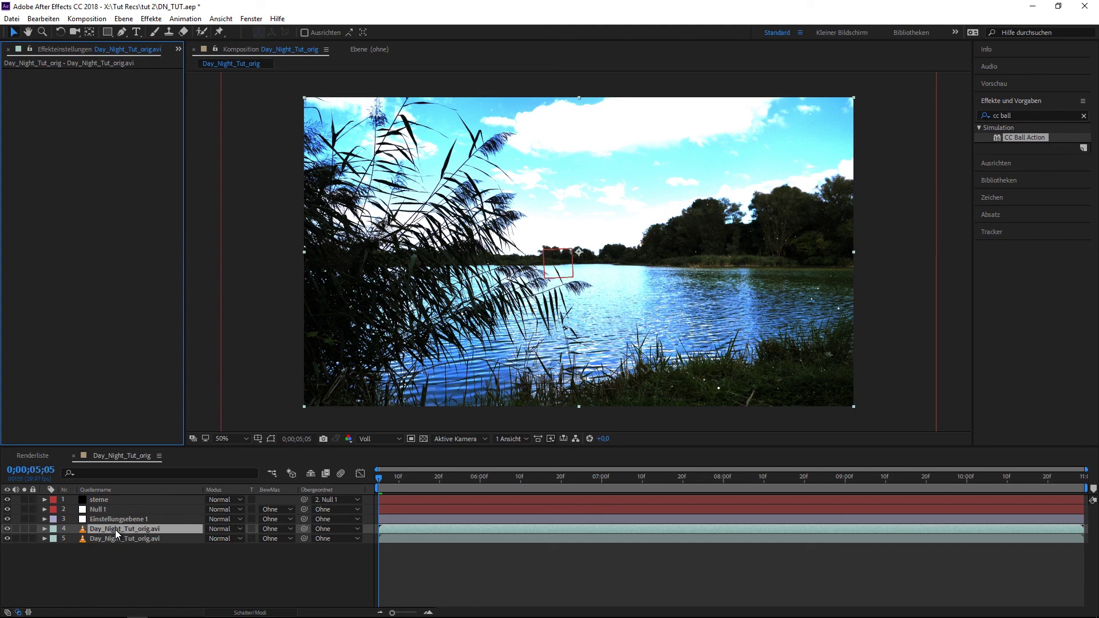
left_click_drag(116, 531, 116, 521)
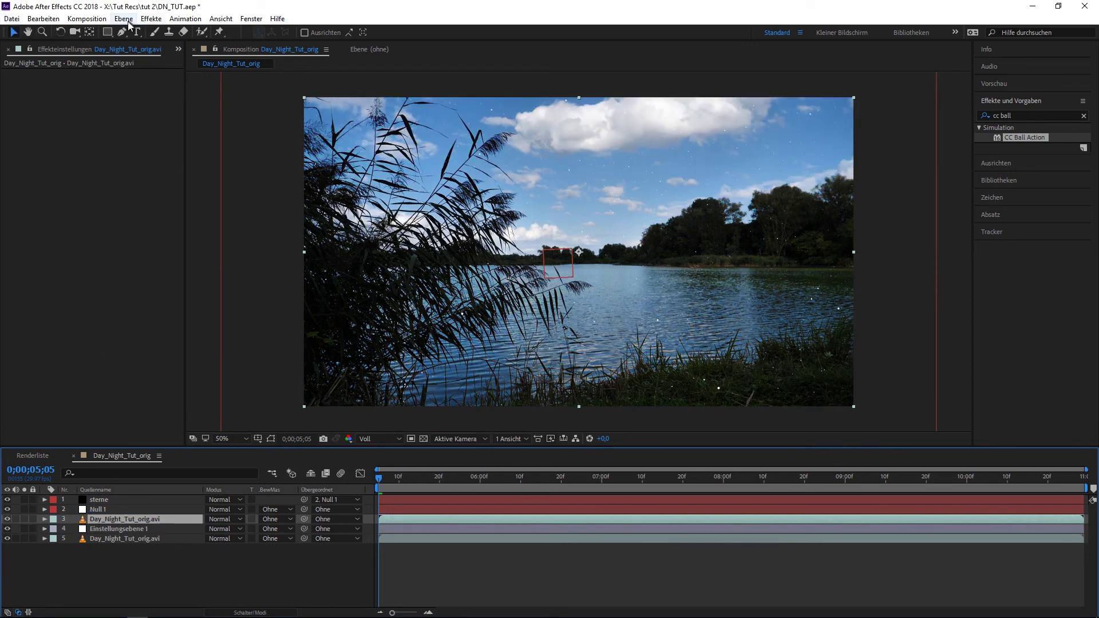
Apply Colorama to the daytime copy with the Grauskala output cycle preset.
left_click(148, 23)
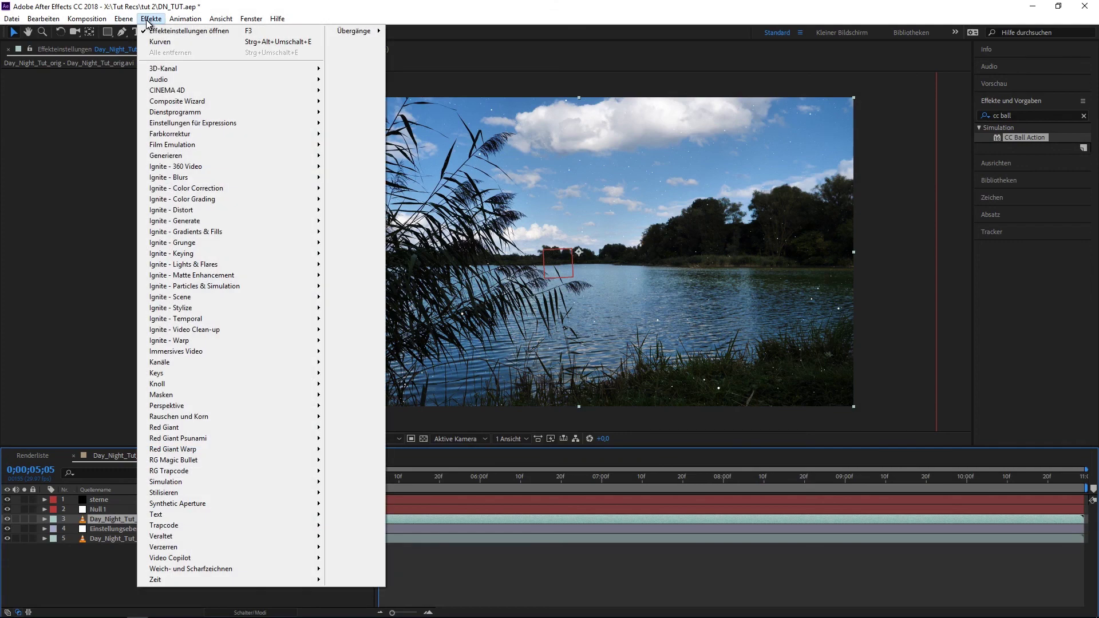
mouse_move(188, 138)
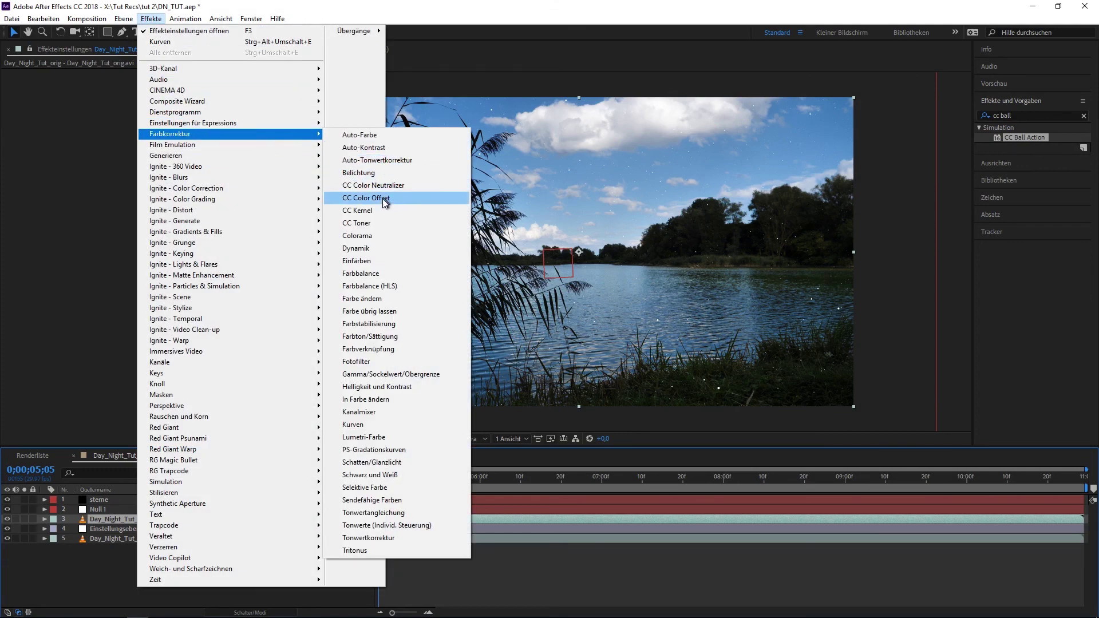
left_click(372, 234)
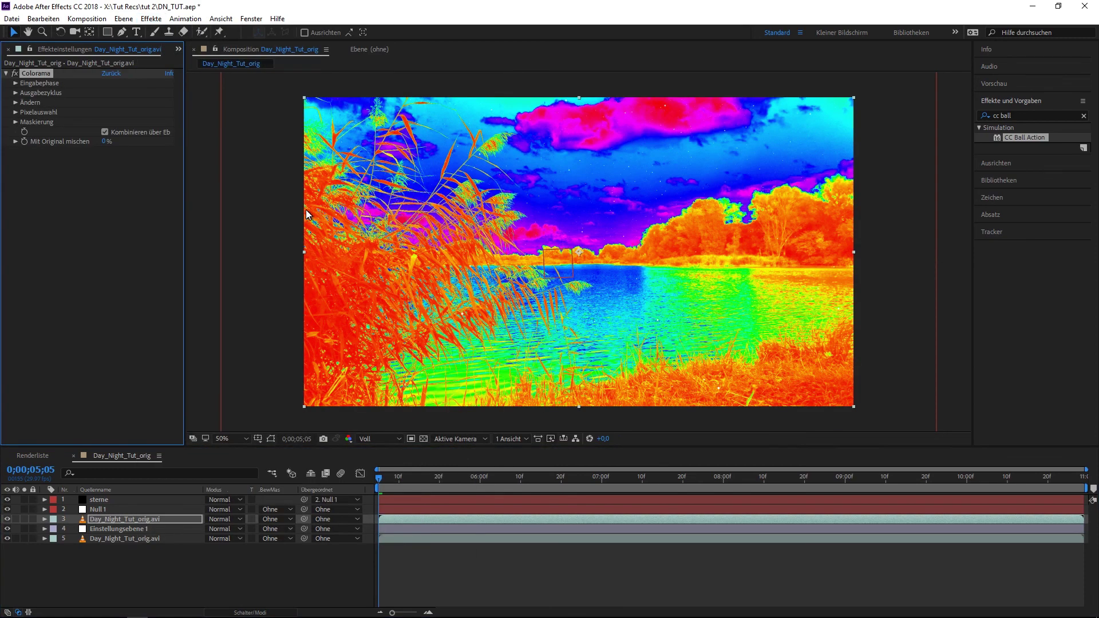
left_click(15, 93)
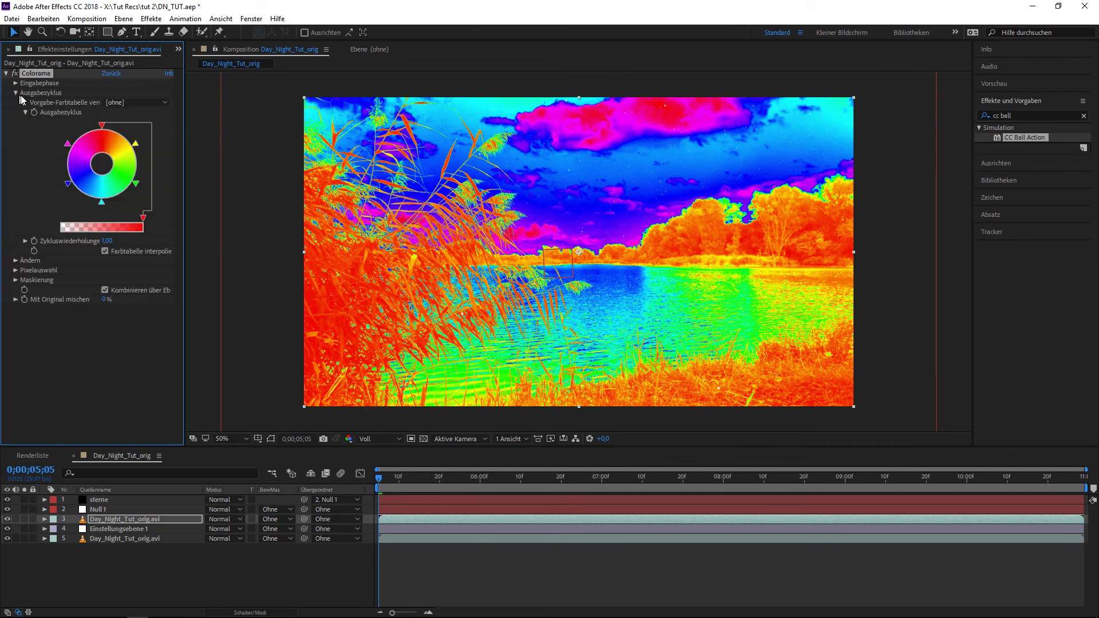
left_click(133, 103)
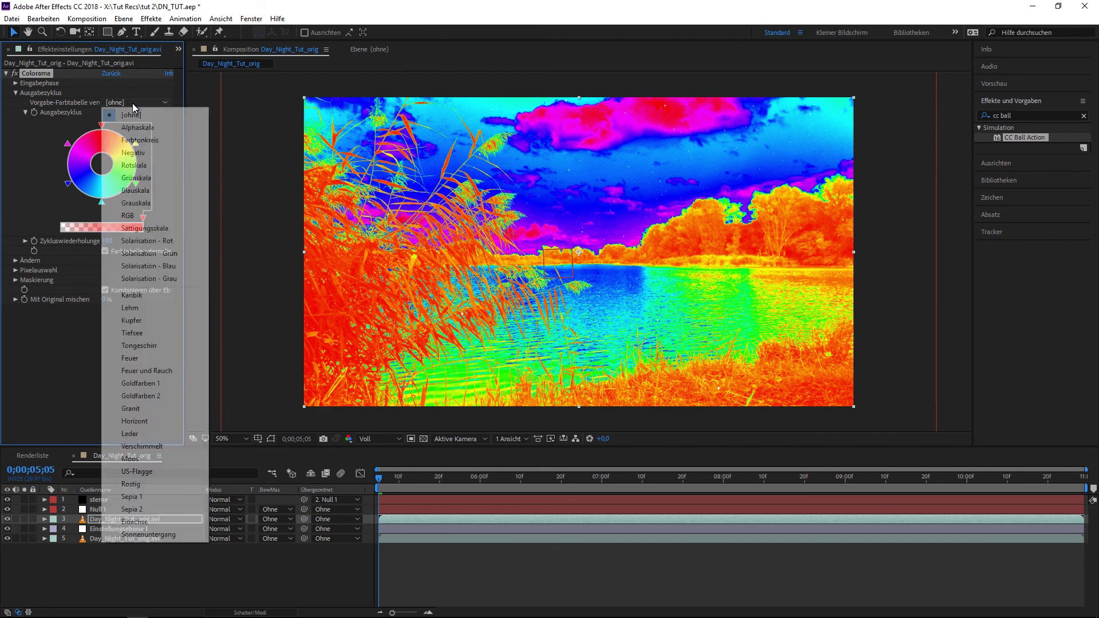
left_click(144, 204)
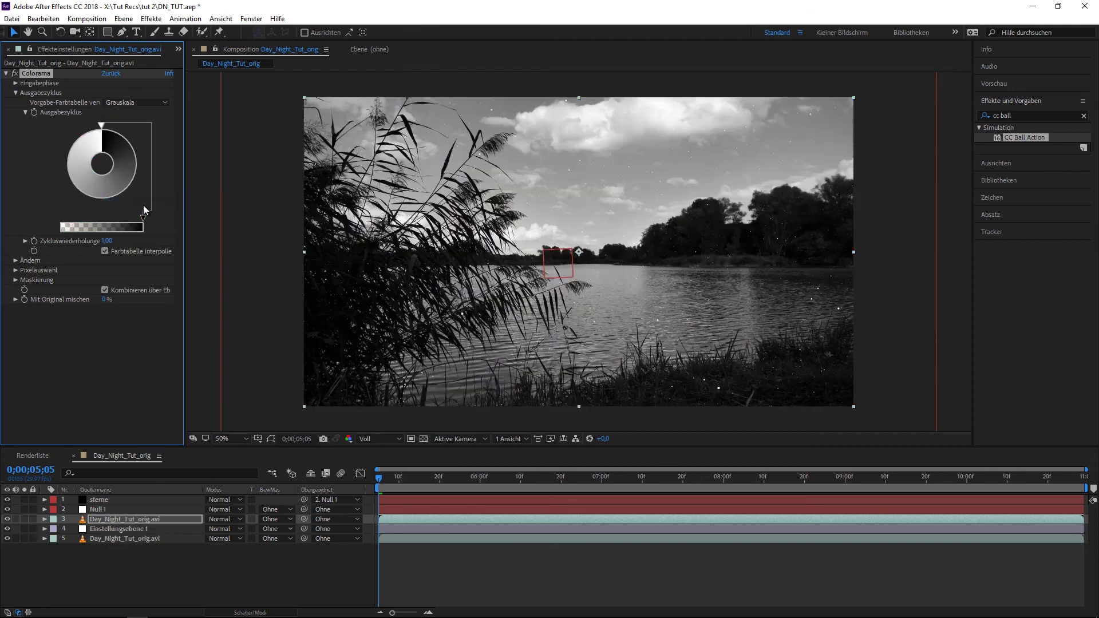
Shift the Colorama output-cycle colour points, then add a new black colour stop to the wheel.
mouse_move(101, 130)
left_mouse_down()
mouse_move(71, 148)
mouse_move(115, 135)
left_mouse_up()
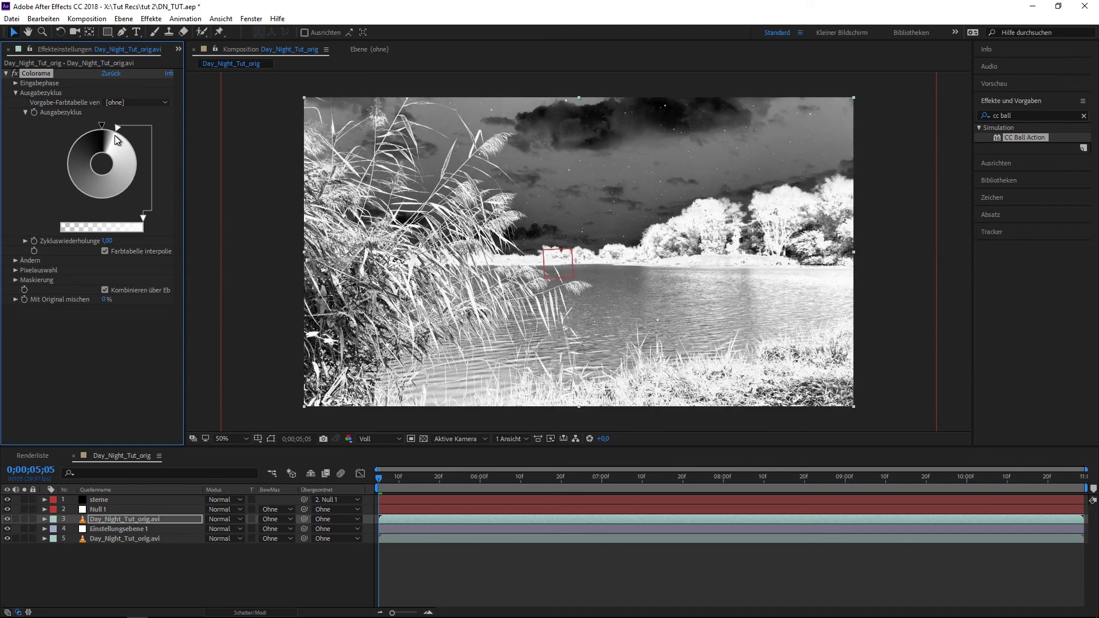
left_click_drag(114, 135, 87, 152)
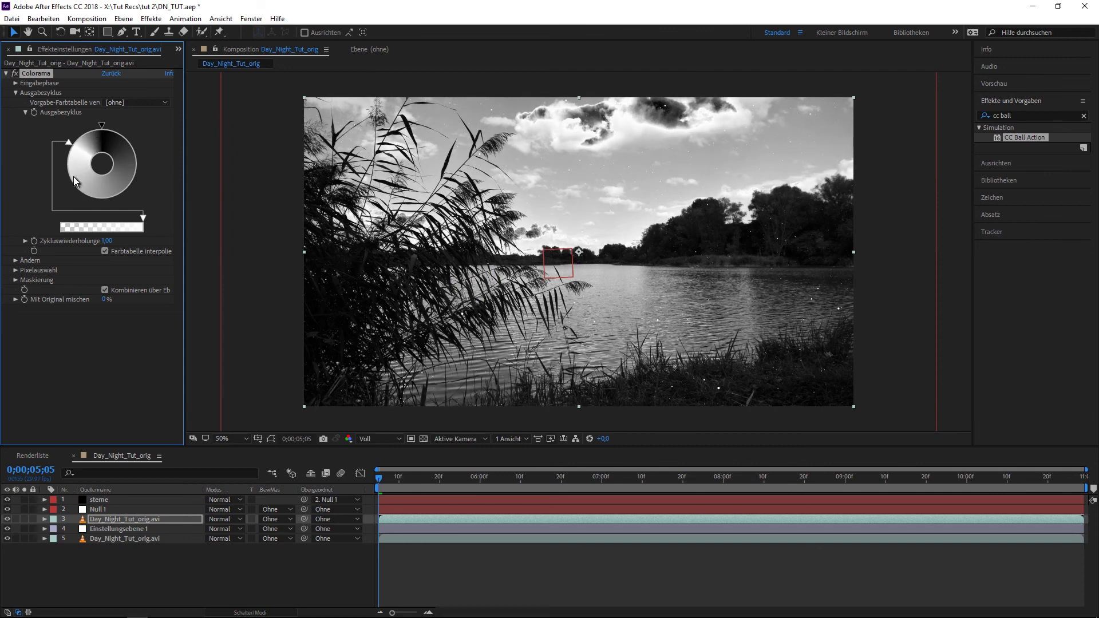
double_click(73, 180)
left_click(23, 175)
left_click(26, 203)
double_click(67, 180)
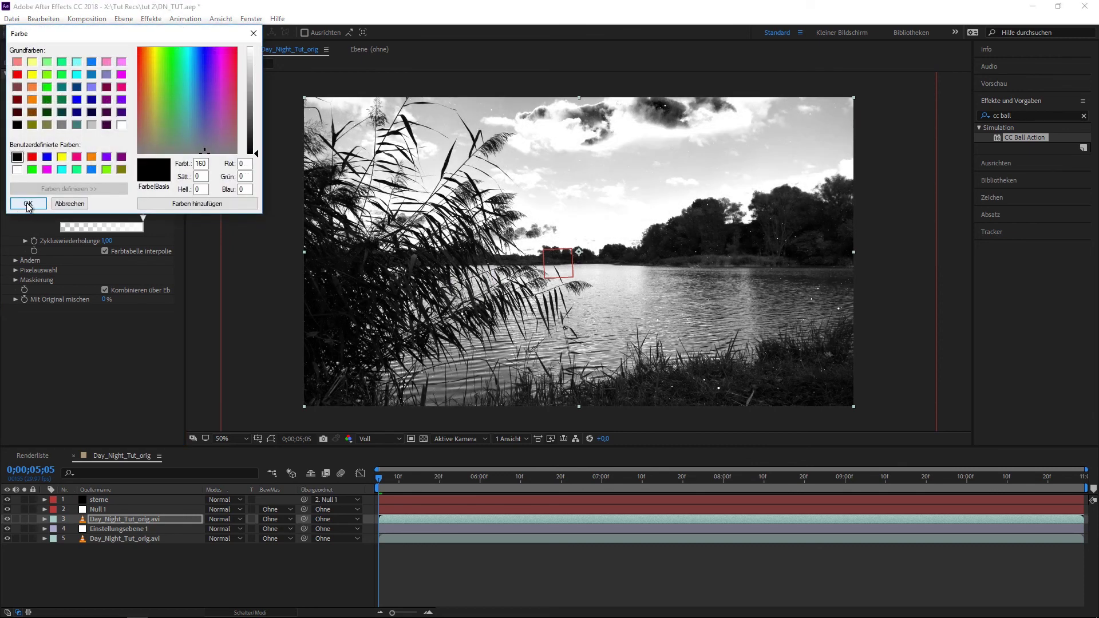
left_click(26, 204)
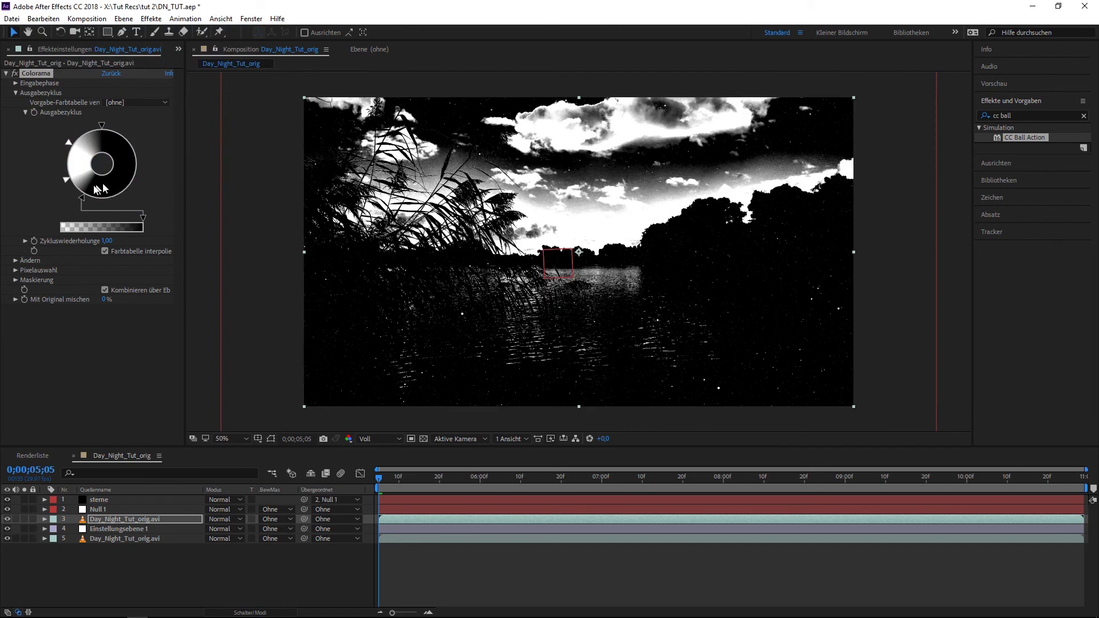
mouse_move(82, 194)
left_mouse_down()
mouse_move(105, 201)
mouse_move(75, 192)
left_mouse_up()
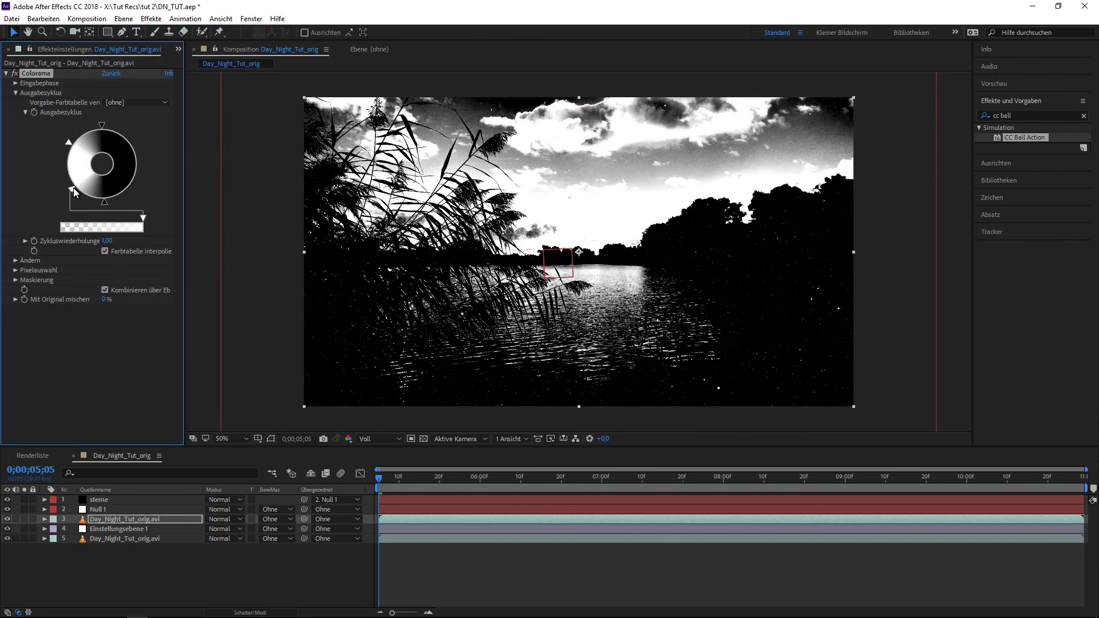
Move the Colorama output-cycle stops to darken the sky, clouds and horizon.
left_click(68, 143)
left_click_drag(69, 148, 68, 164)
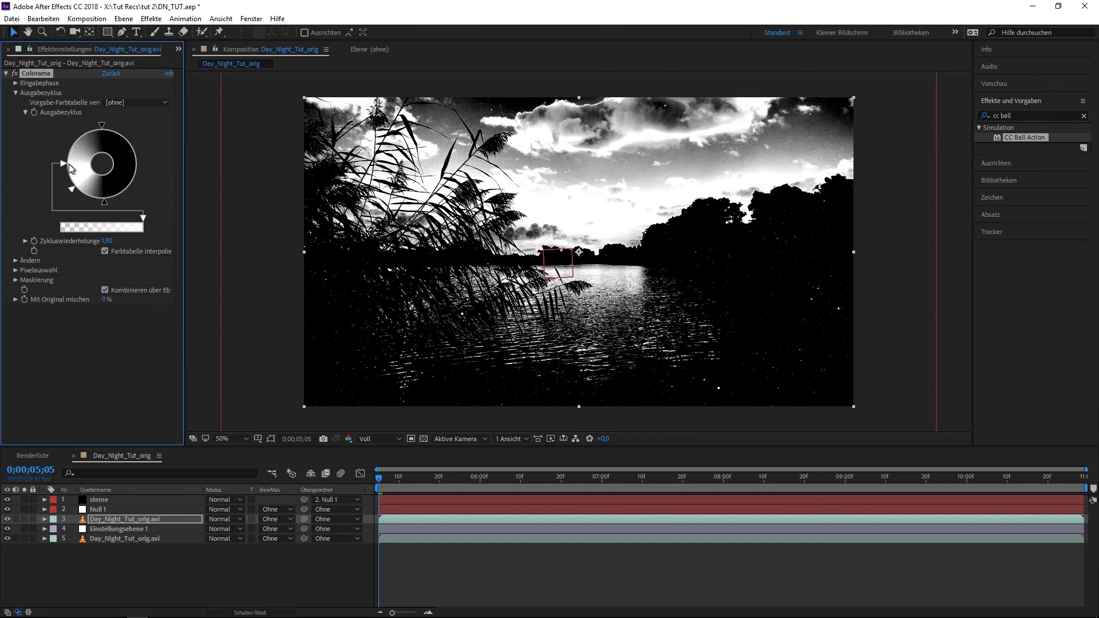
left_click_drag(101, 126, 60, 155)
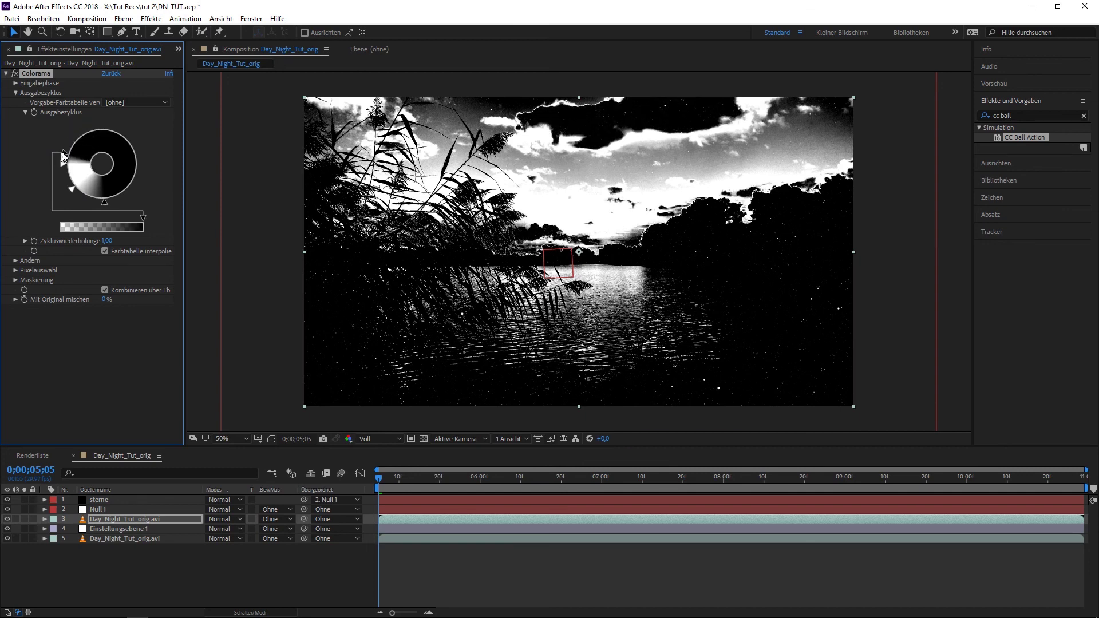
left_click_drag(63, 155, 61, 169)
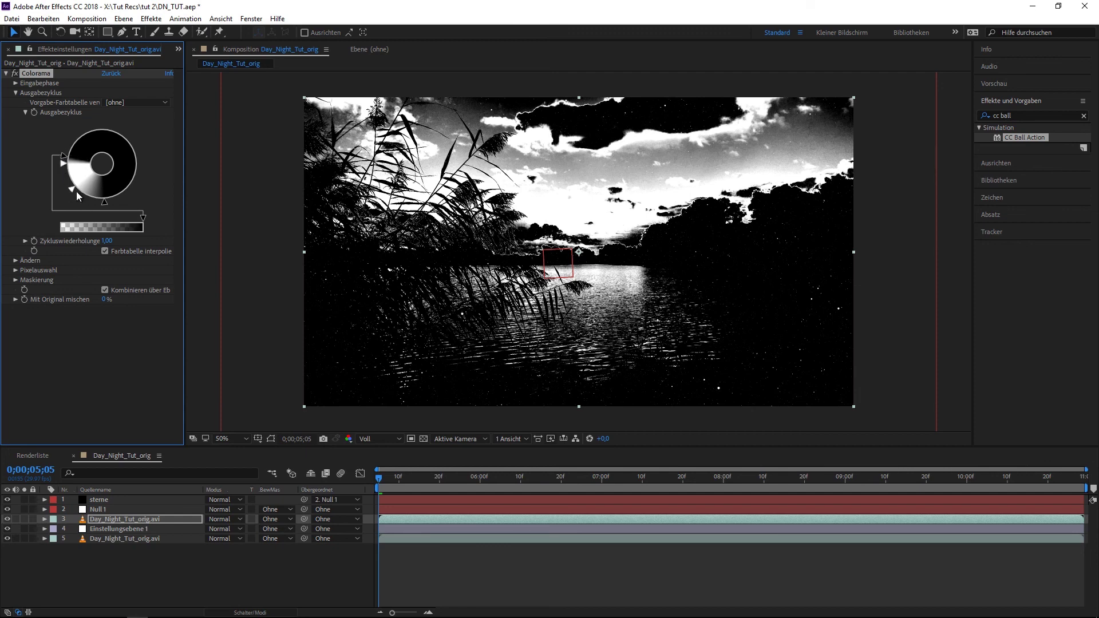
Rebalance the remaining stops so the gradient ends in white, brightening clouds and water against black reeds.
left_click_drag(71, 188, 85, 200)
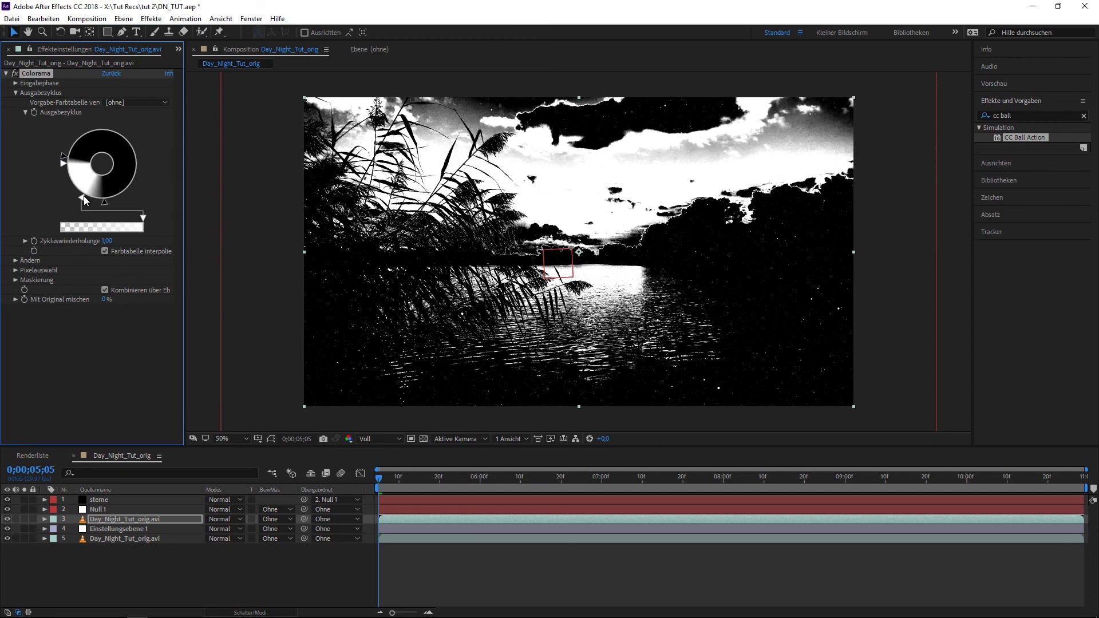
mouse_move(107, 201)
left_mouse_down()
mouse_move(127, 195)
mouse_move(87, 199)
left_mouse_up()
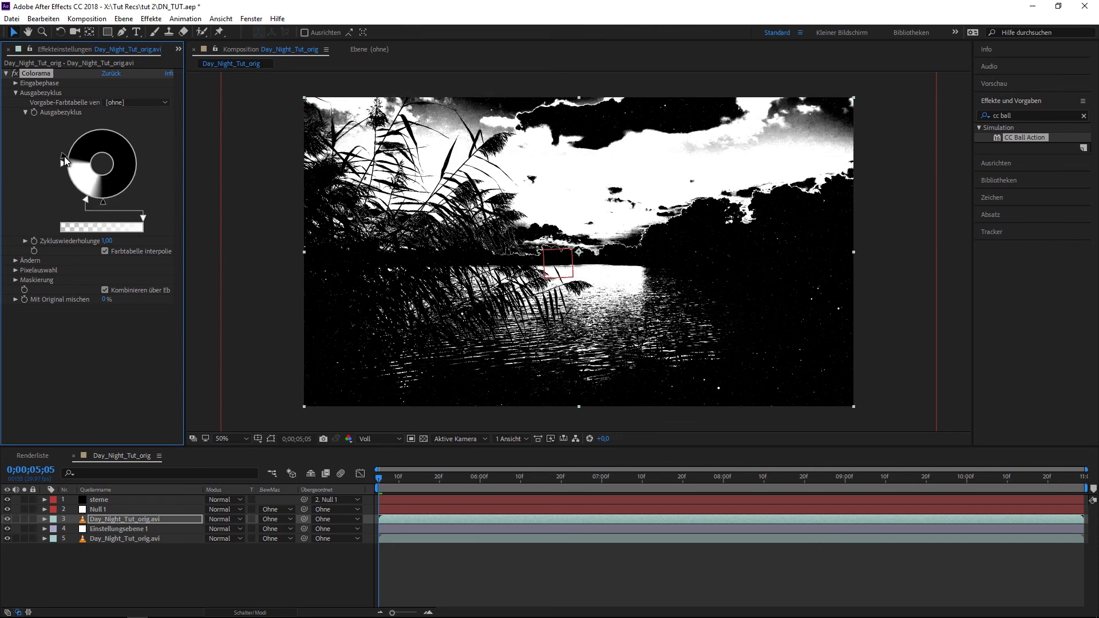
left_click_drag(65, 160, 67, 160)
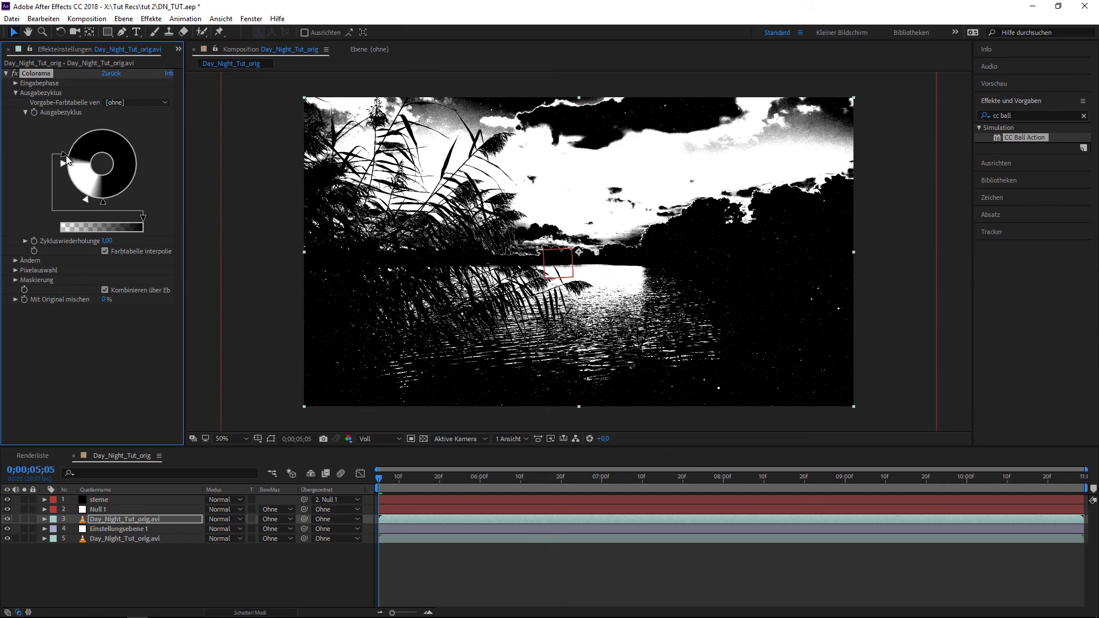
left_click_drag(66, 160, 82, 205)
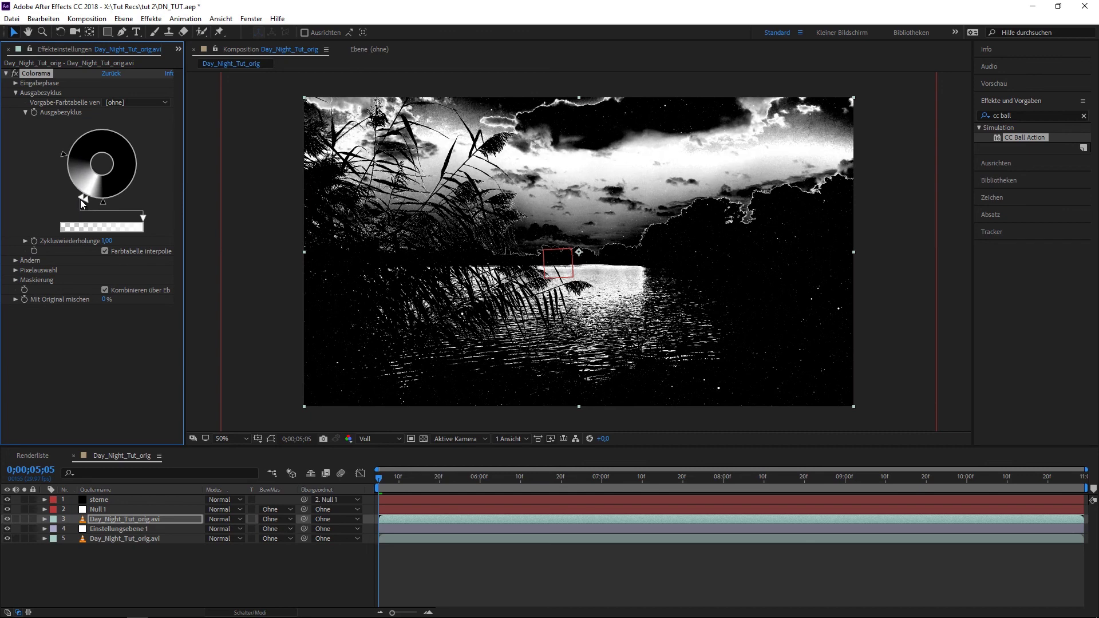
left_click_drag(64, 155, 66, 161)
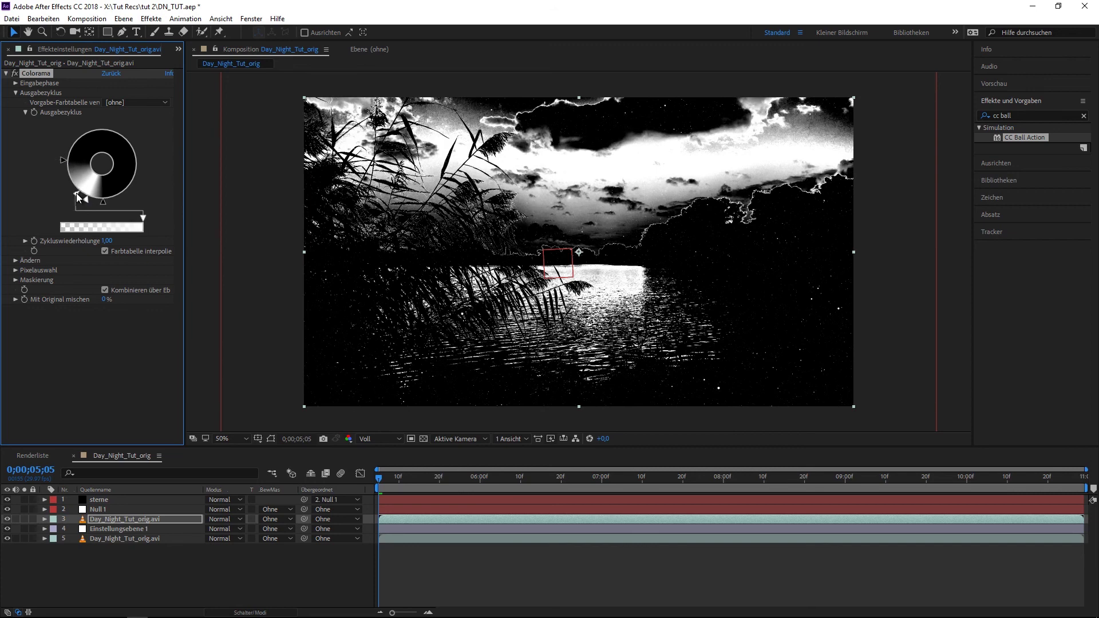
mouse_move(103, 201)
left_mouse_down()
mouse_move(116, 200)
mouse_move(108, 204)
left_mouse_up()
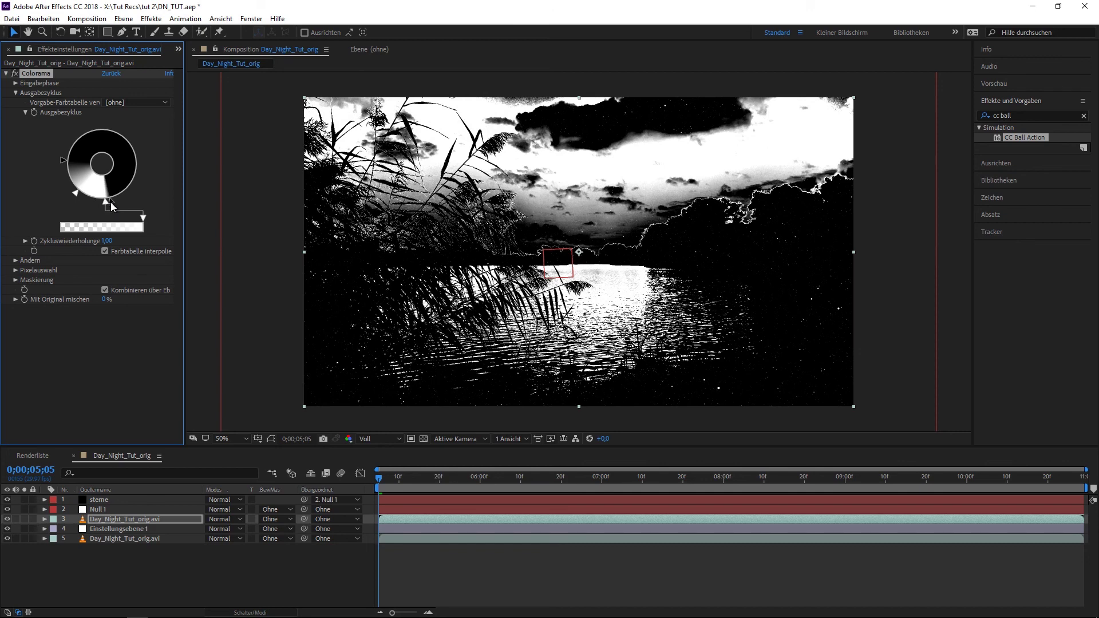
left_click_drag(108, 204, 127, 200)
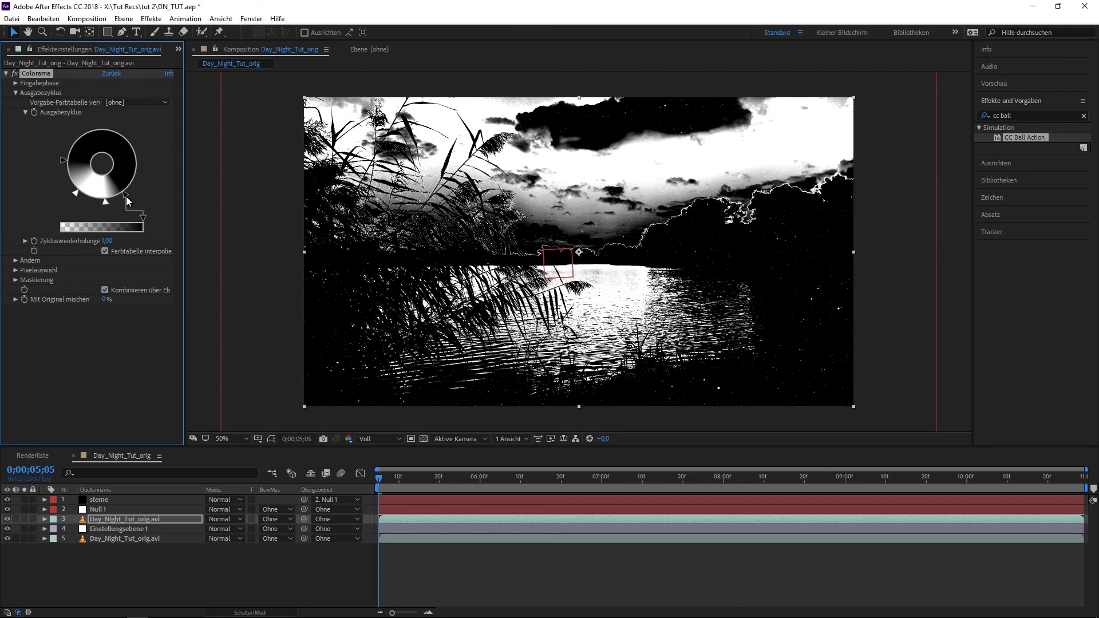
left_click_drag(103, 201, 107, 202)
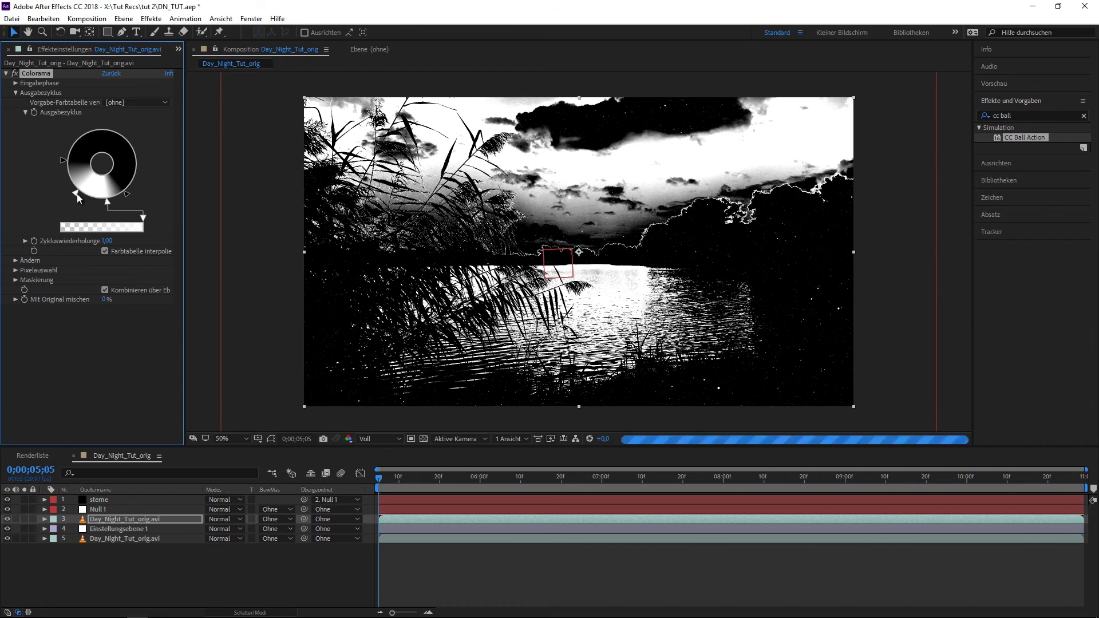
left_click_drag(76, 194, 86, 196)
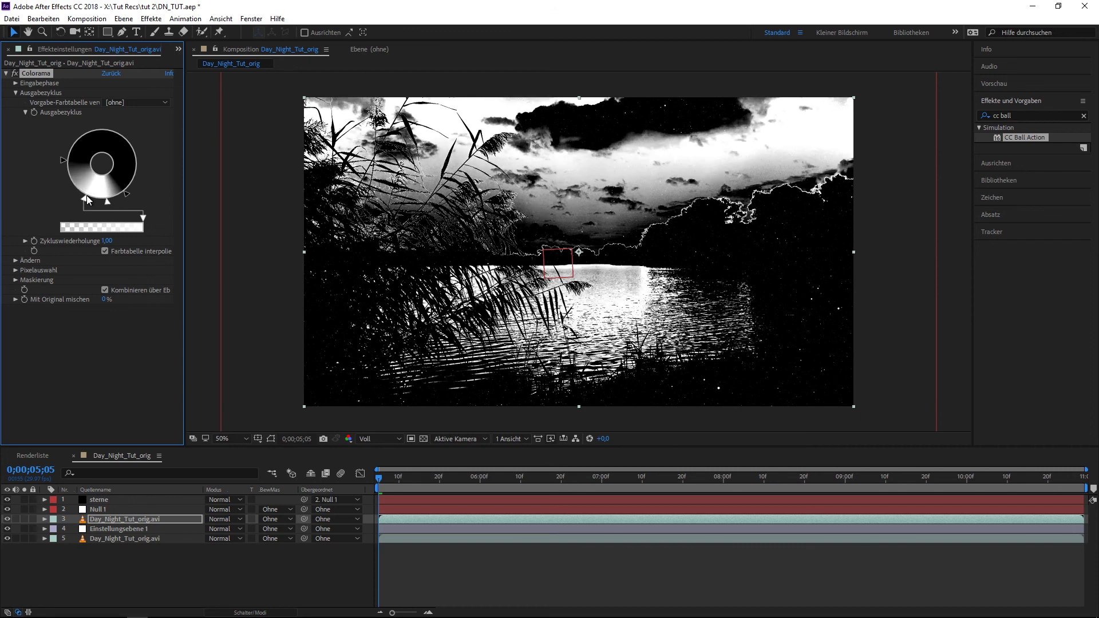
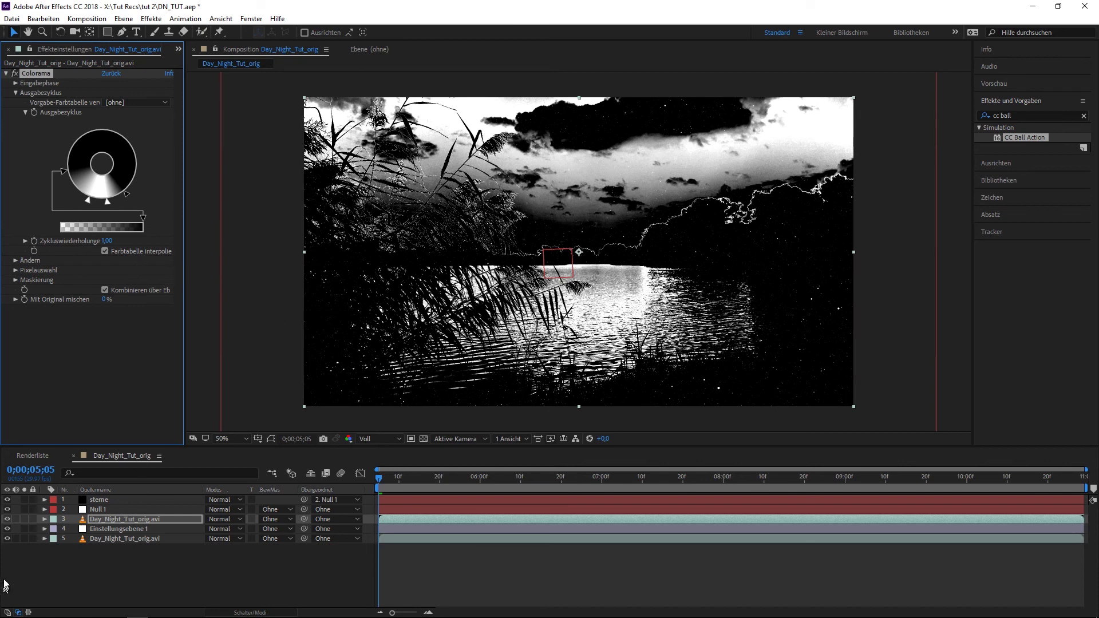
Hide the black-and-white Colorama footage layer and move it to the top of the stack.
left_click(9, 521)
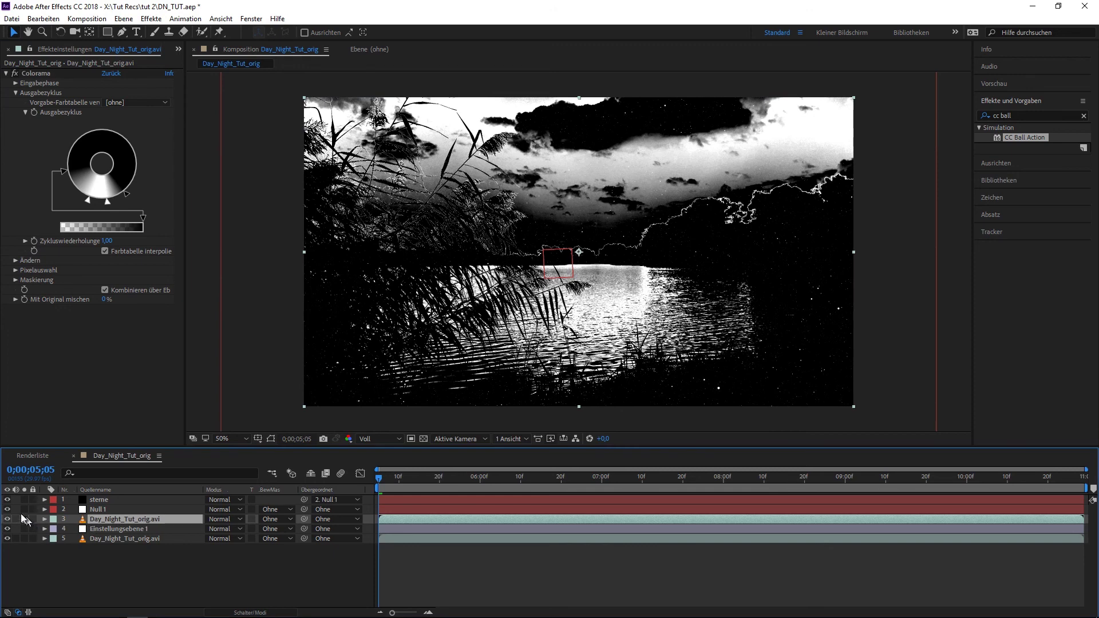
left_click(9, 519)
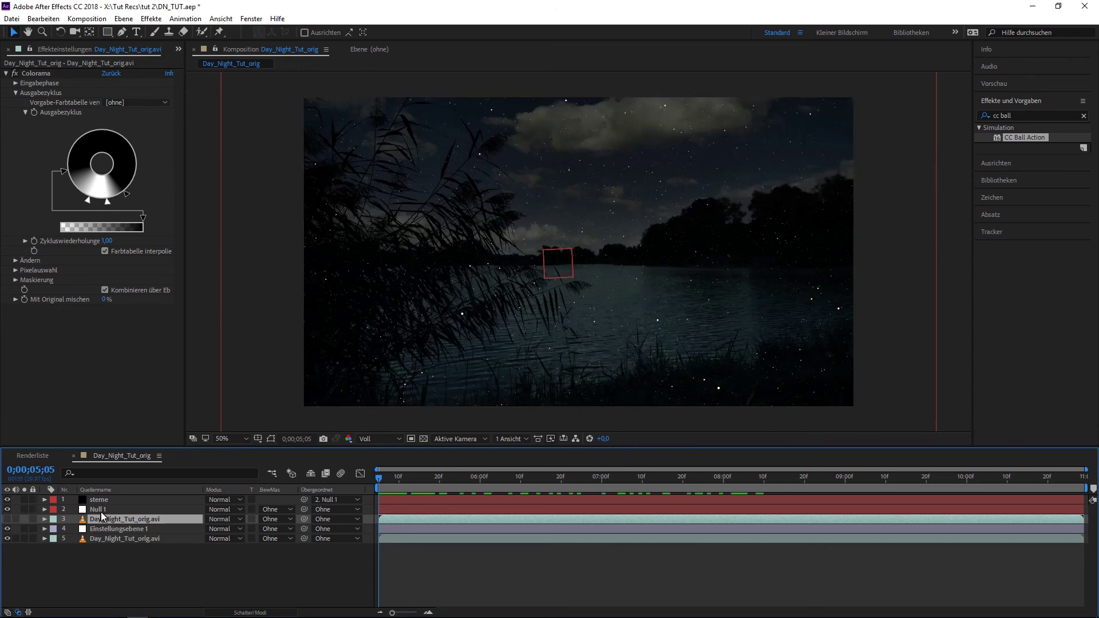
left_click_drag(123, 520, 128, 496)
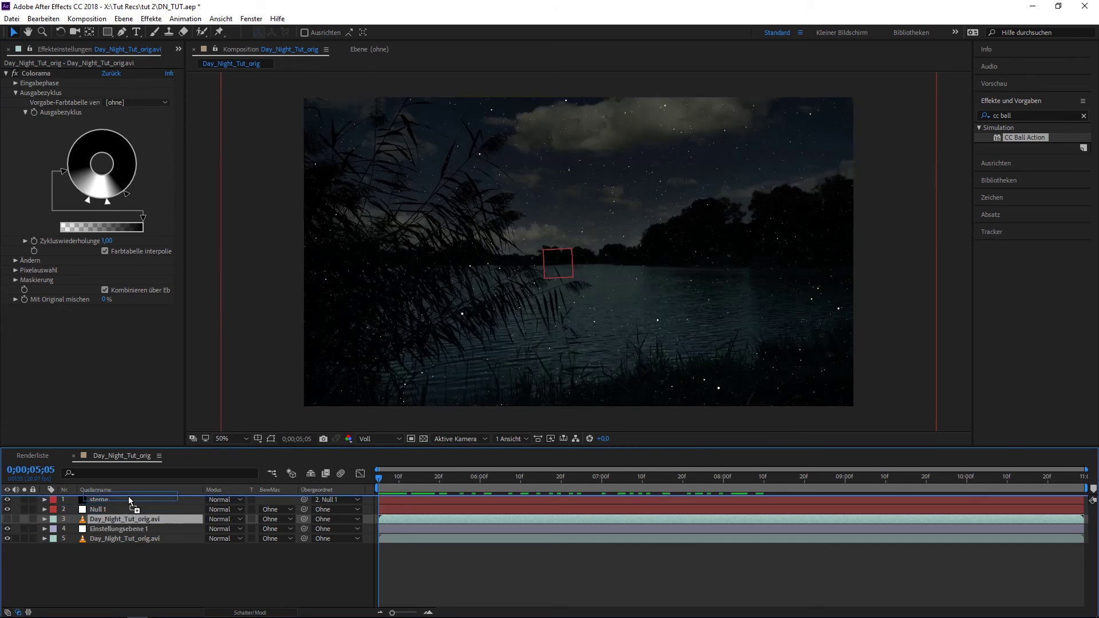
Set the sterne layer's track matte to Luma Matte 'Day_Night_Tut_orig.avi'.
left_click(104, 510)
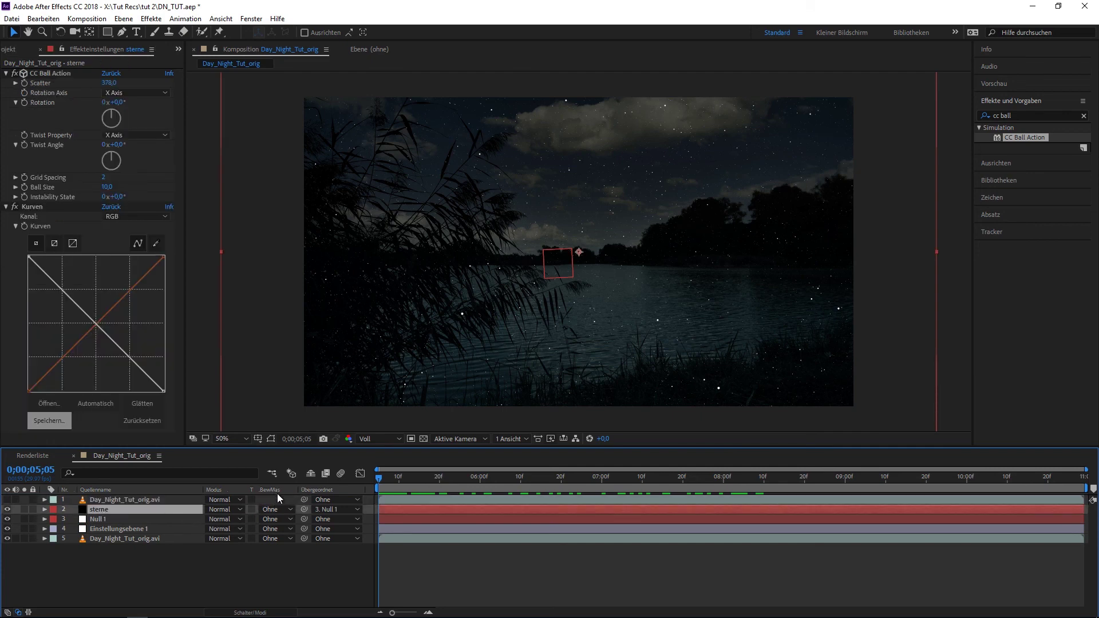
left_click(258, 612)
left_click(259, 612)
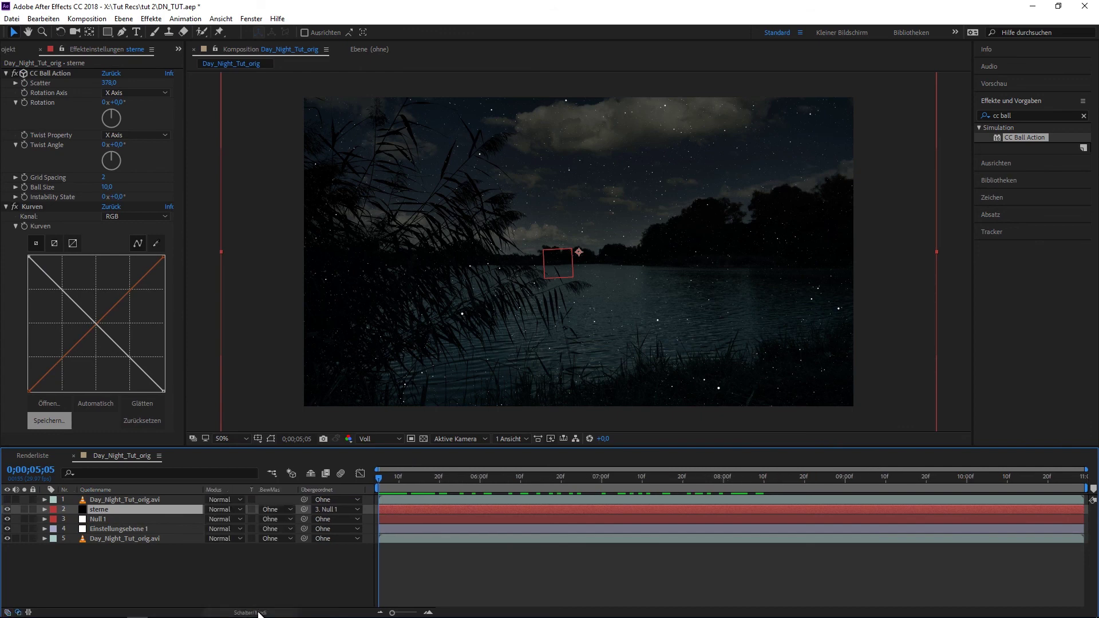
left_click(266, 510)
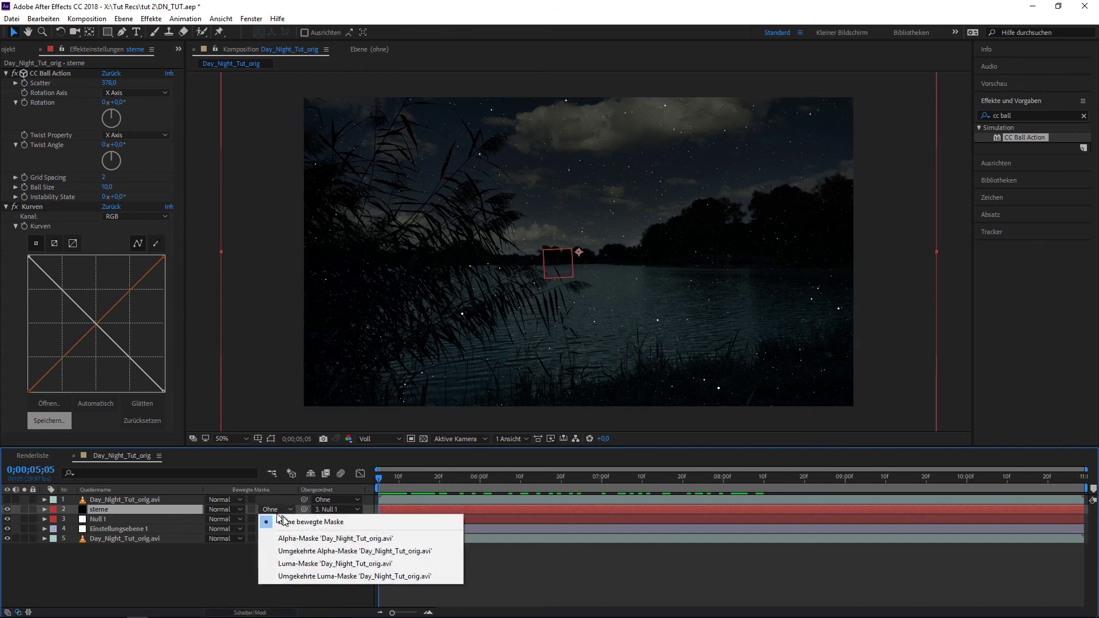
left_click(308, 564)
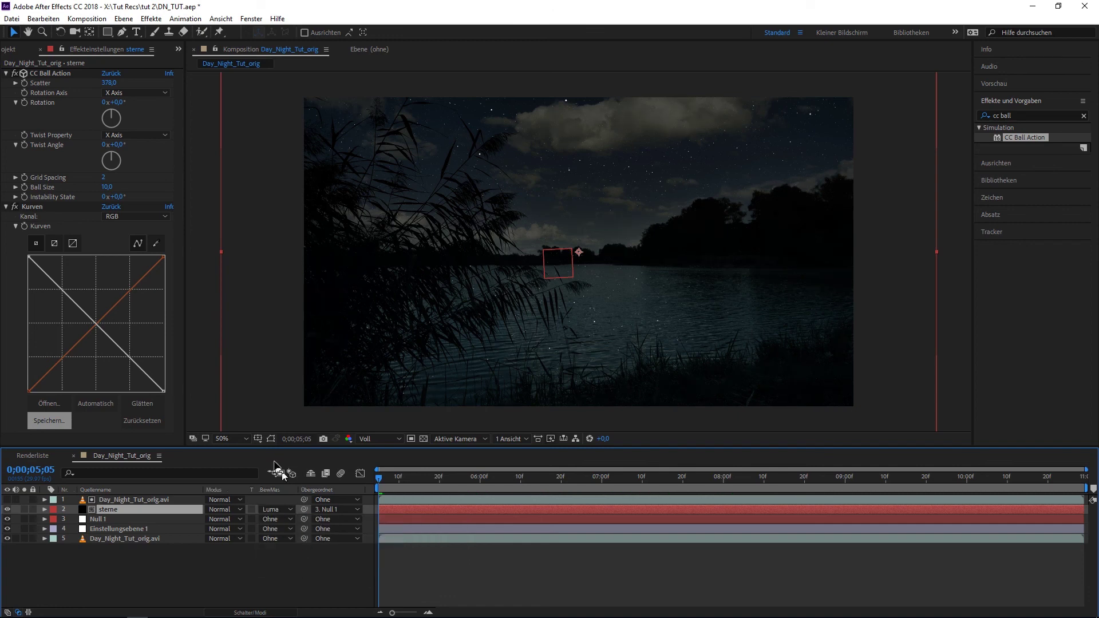
left_click(511, 275)
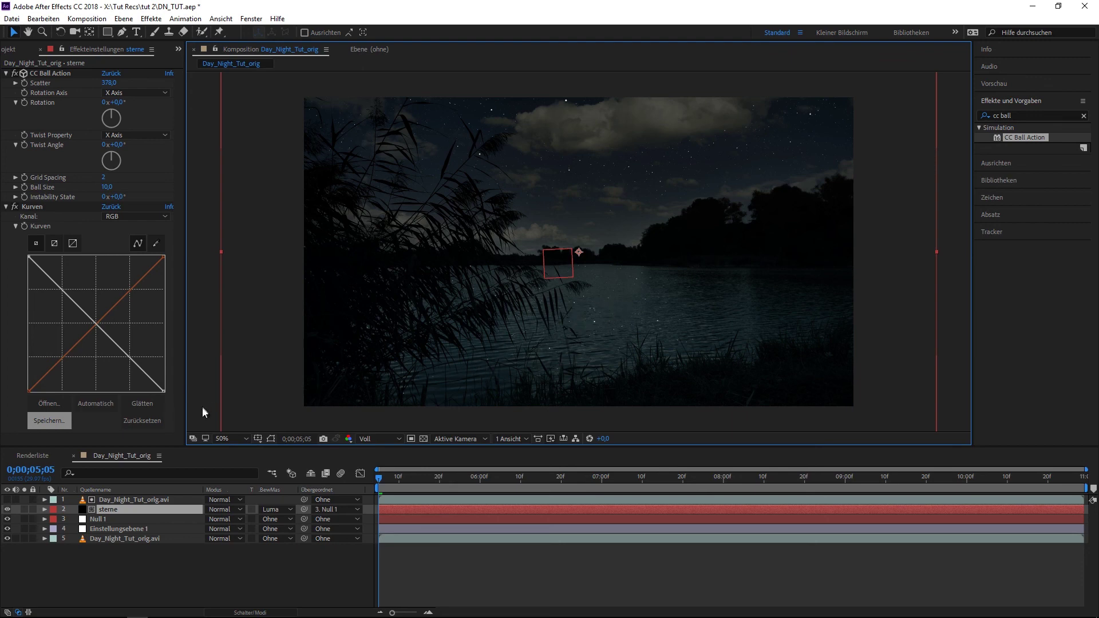
left_click(111, 501)
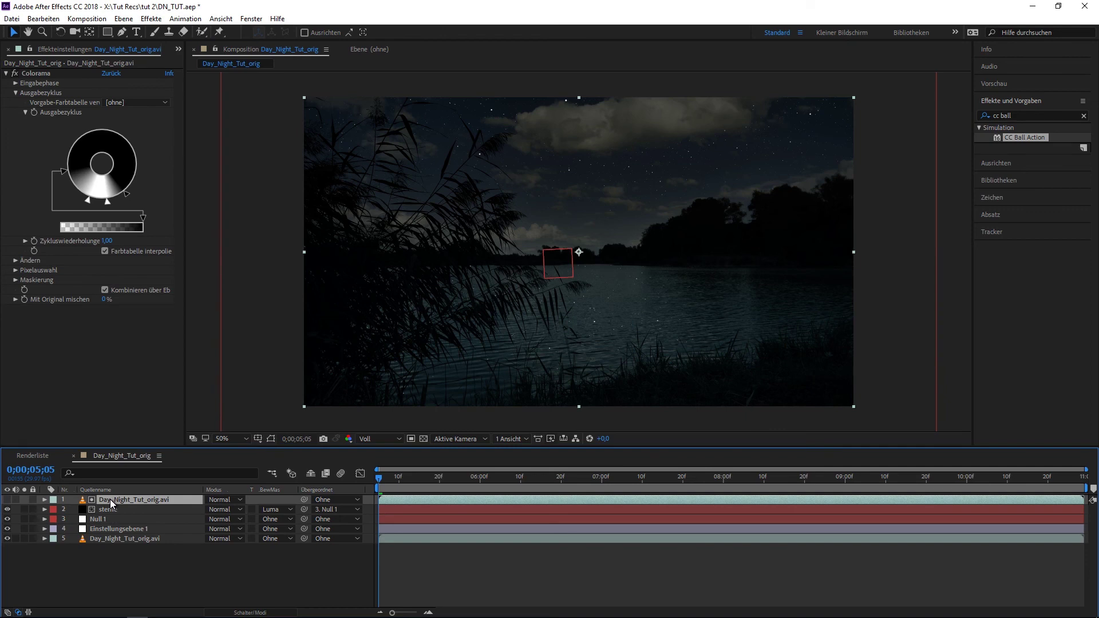
Show the Colorama layer again and trace Pen mask points along the horizon line.
left_click(7, 500)
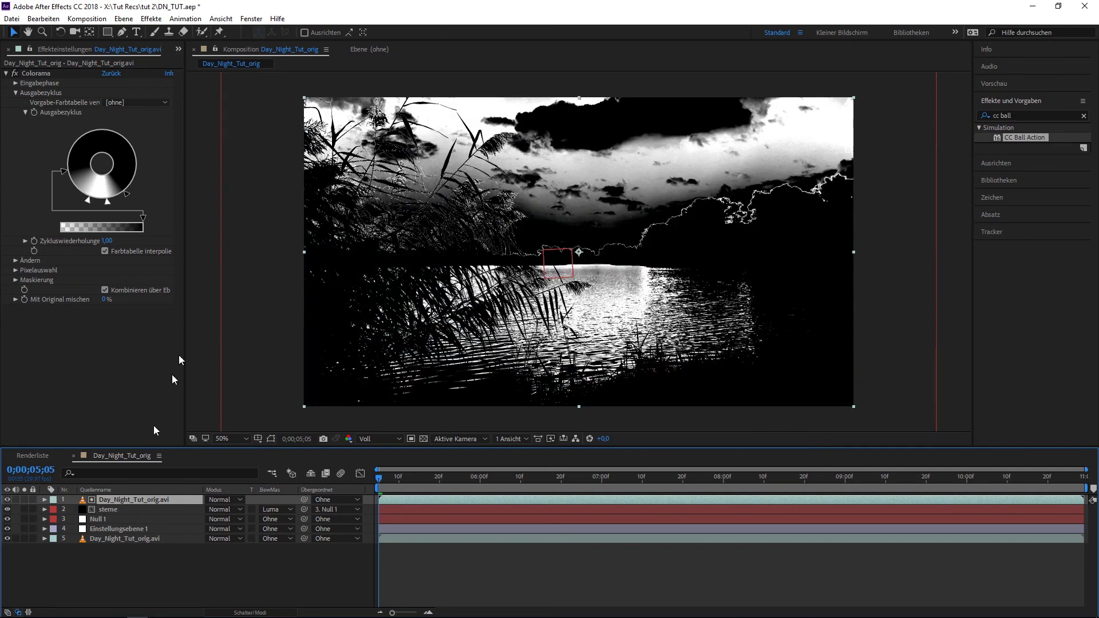
left_click(122, 35)
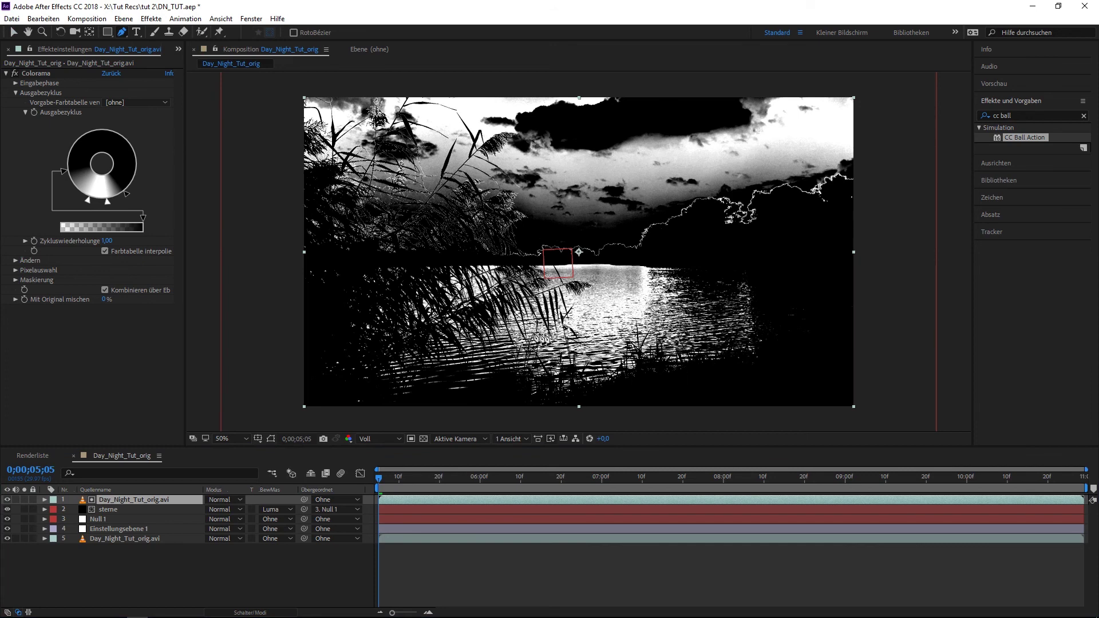
left_click_drag(329, 261, 366, 260)
left_click(509, 261)
left_click_drag(511, 263, 541, 260)
left_click_drag(695, 260, 734, 260)
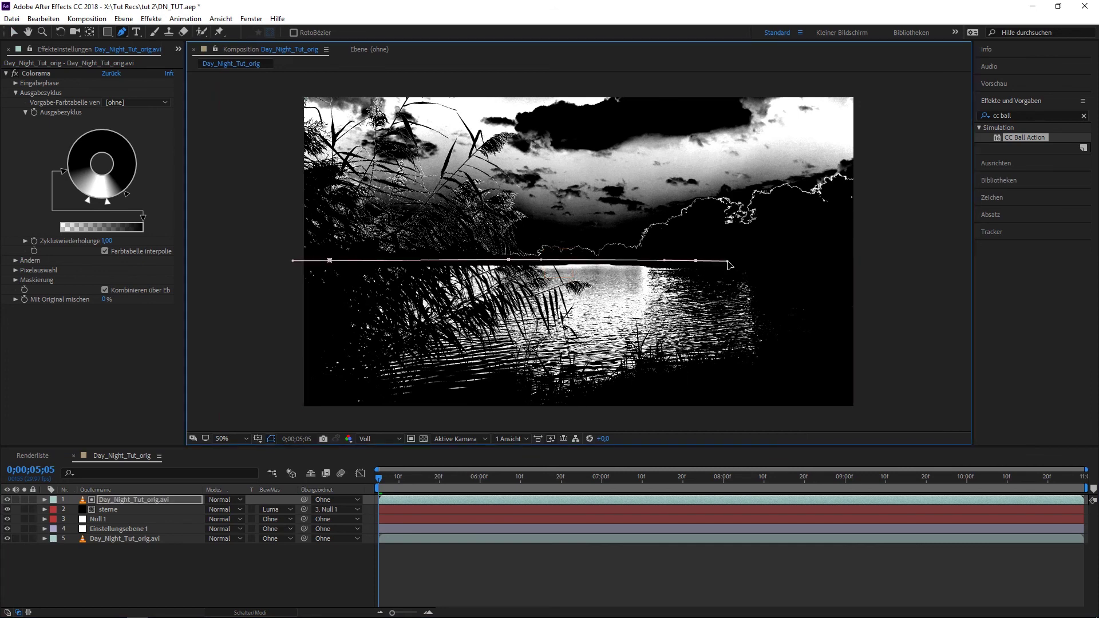
left_click(881, 260)
Continue the mask around below the lake and close it at the first point.
left_click(939, 422)
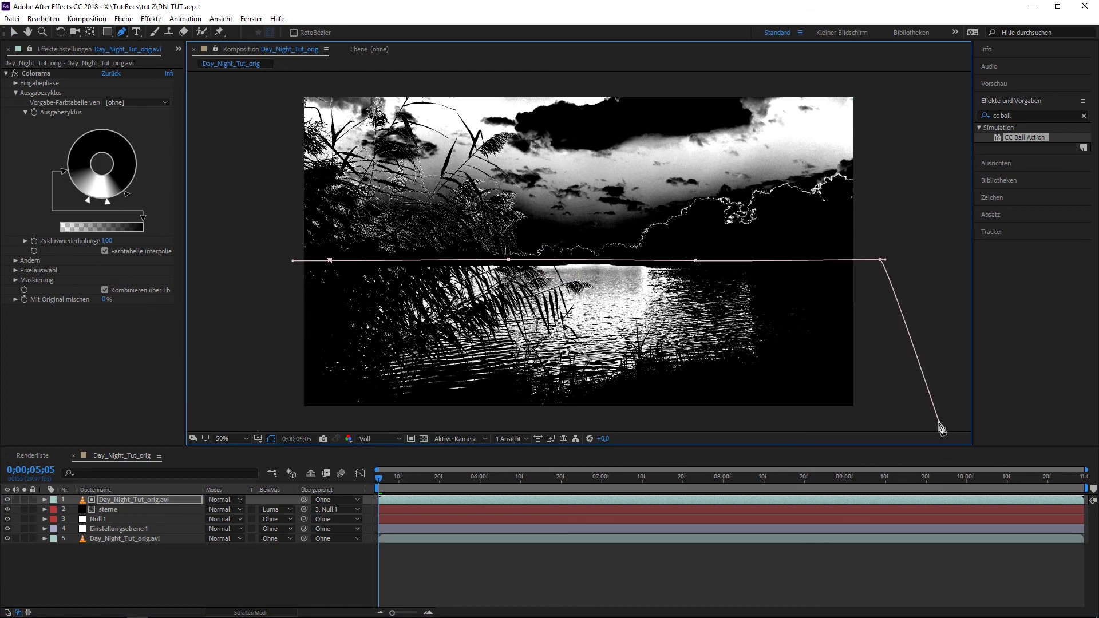
key("comma")
left_click(745, 369)
left_click_drag(597, 392, 559, 388)
left_click_drag(433, 381, 409, 371)
left_click(390, 315)
left_click_drag(399, 302, 410, 278)
left_click(425, 259)
key("period")
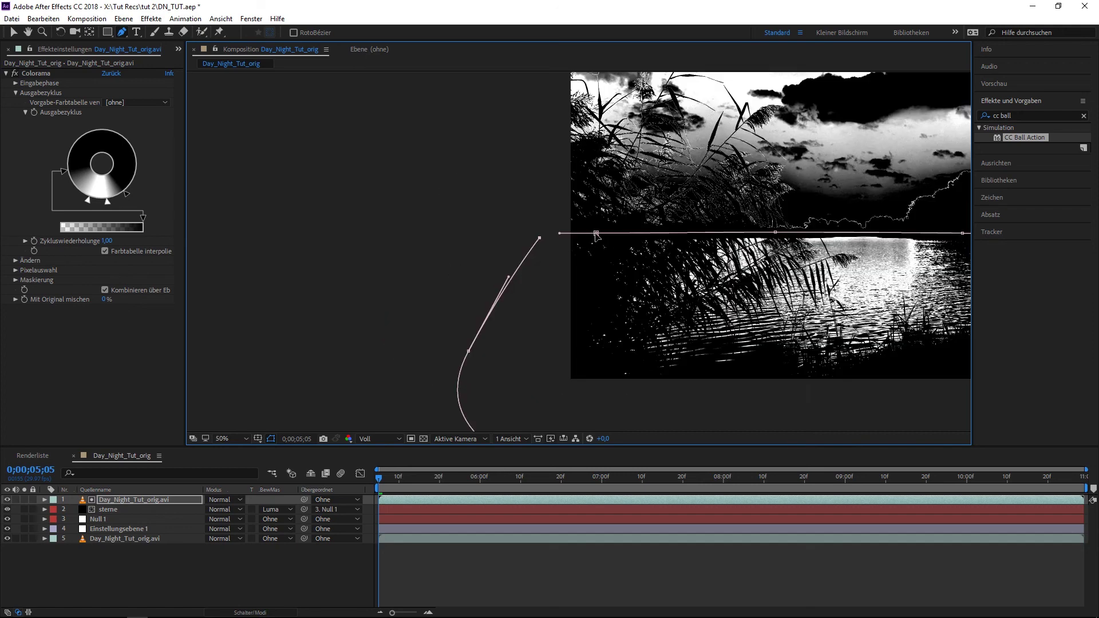
left_click(595, 233)
Reveal Mask 1's properties and set it to Inverted so it covers the sky.
left_click_drag(784, 307, 527, 283)
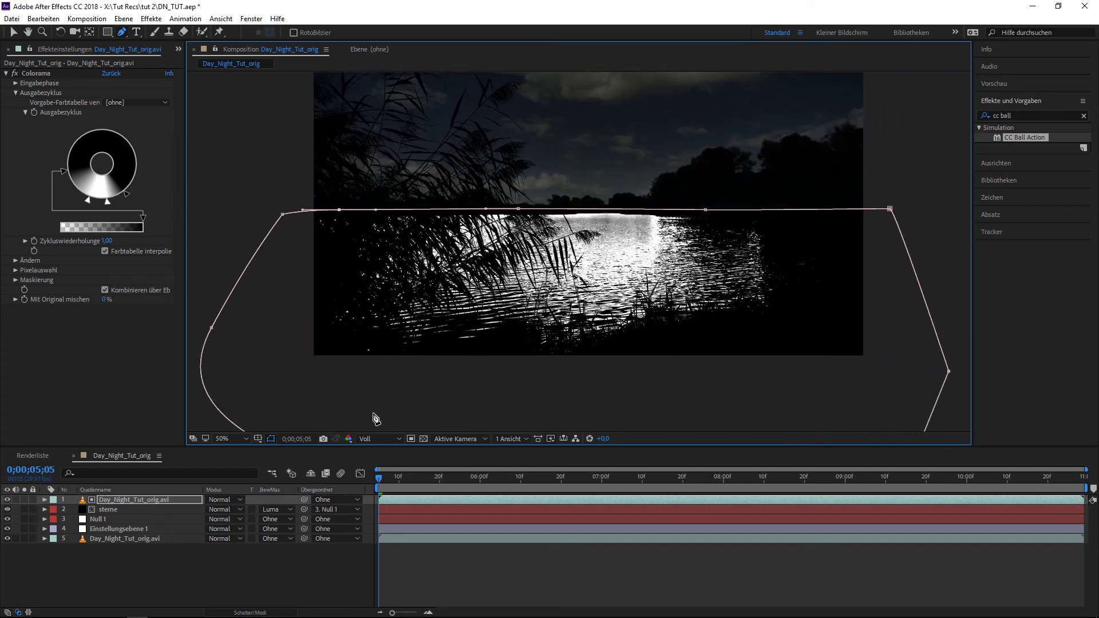
key("m")
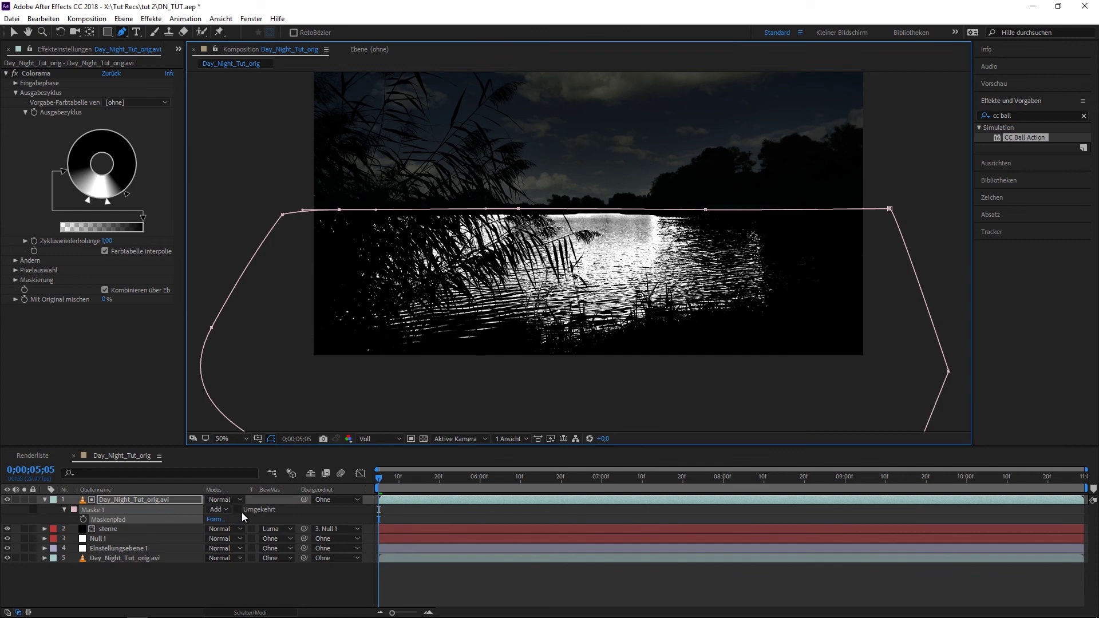
left_click(238, 509)
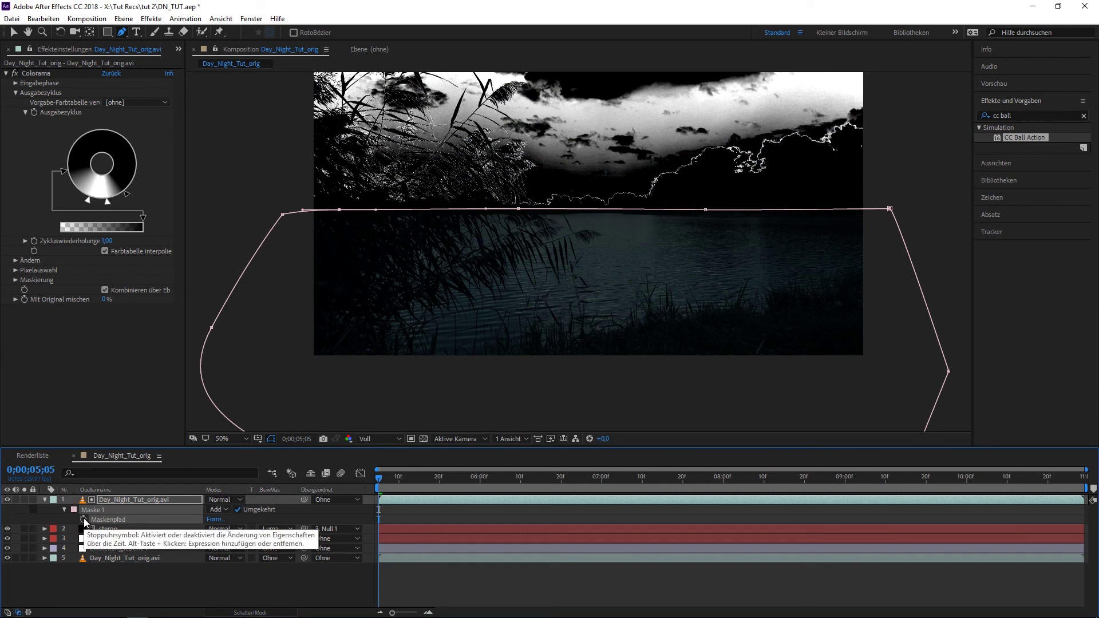
Enable Mask Path keyframing and nudge the mask onto the horizon at about 6 seconds.
left_click(83, 519)
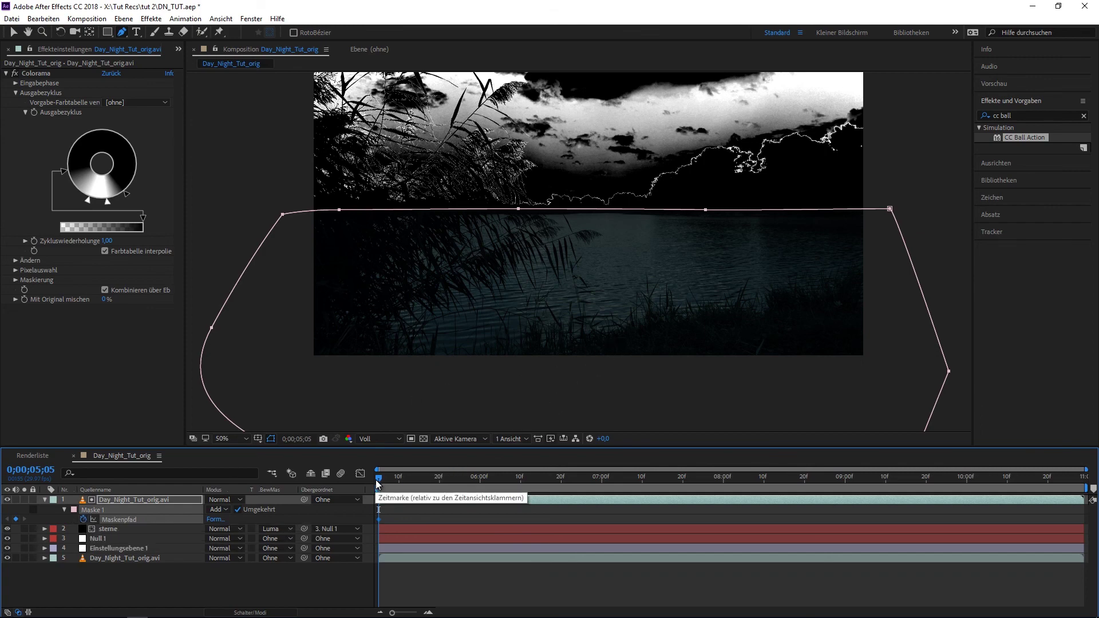
left_click(387, 480)
key("space")
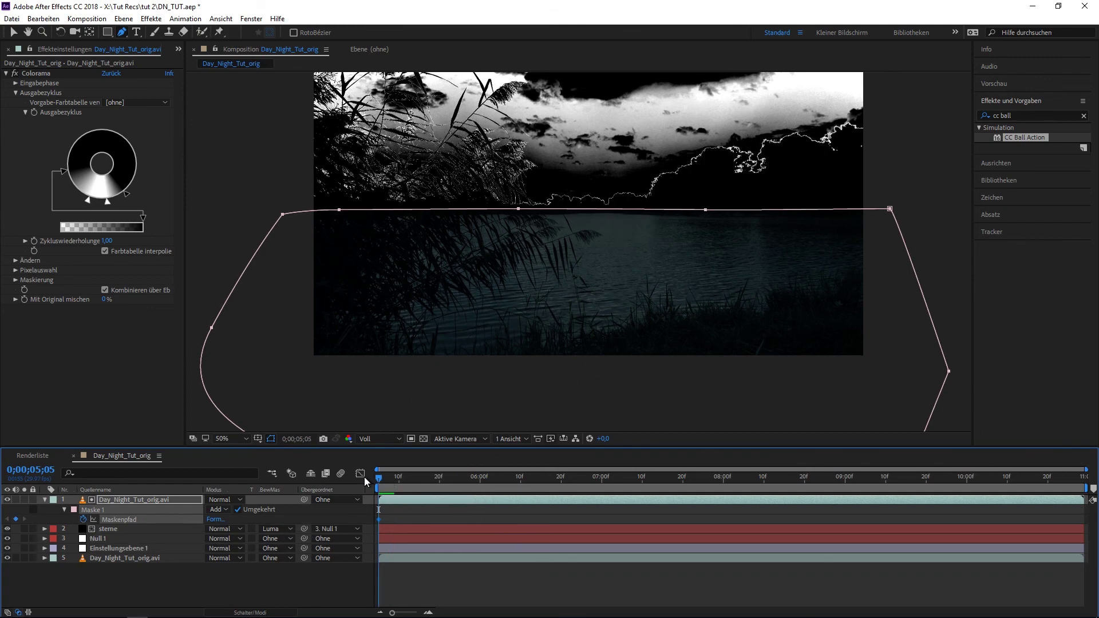
left_click_drag(426, 487, 497, 495)
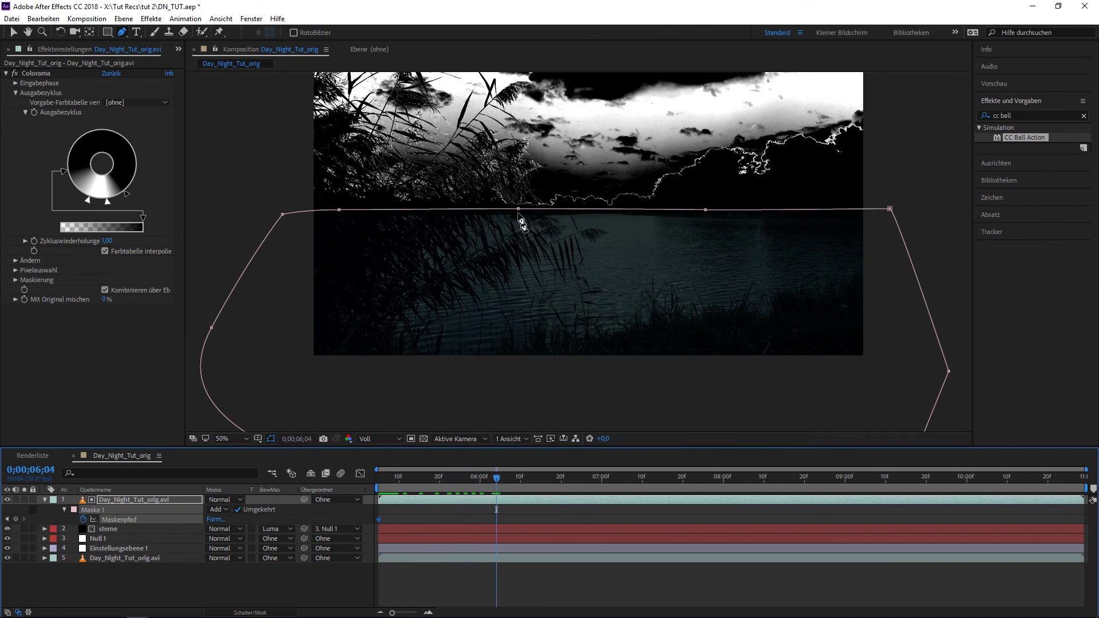
left_click(14, 33)
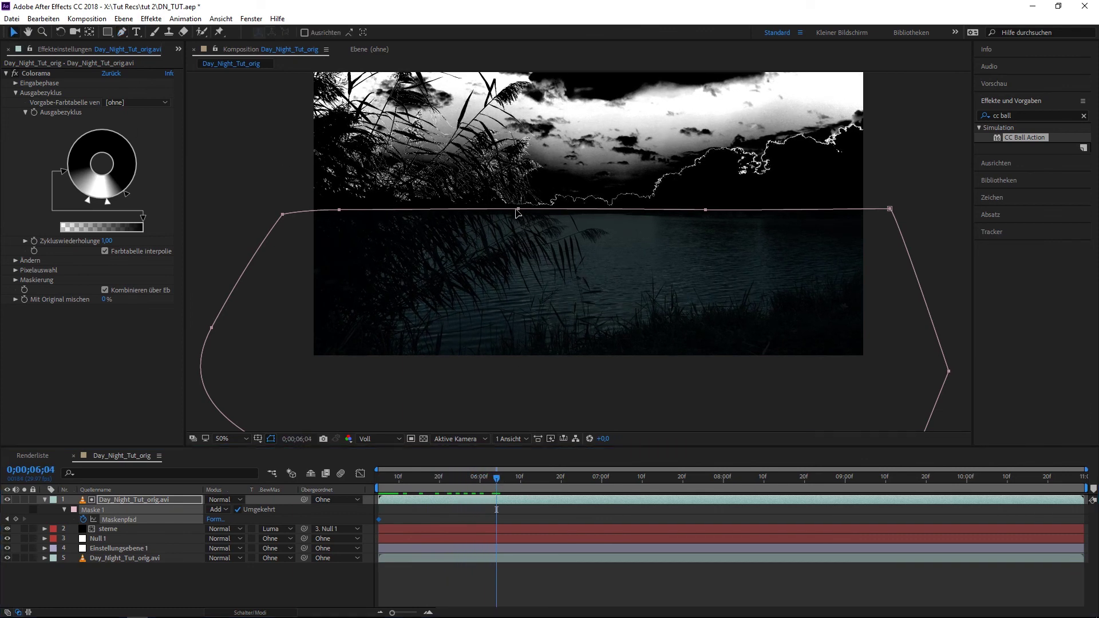
left_click_drag(519, 213, 519, 214)
Add further Mask Path keyframes near 8 and 10 seconds so the edge follows the horizon.
left_click_drag(500, 483, 670, 499)
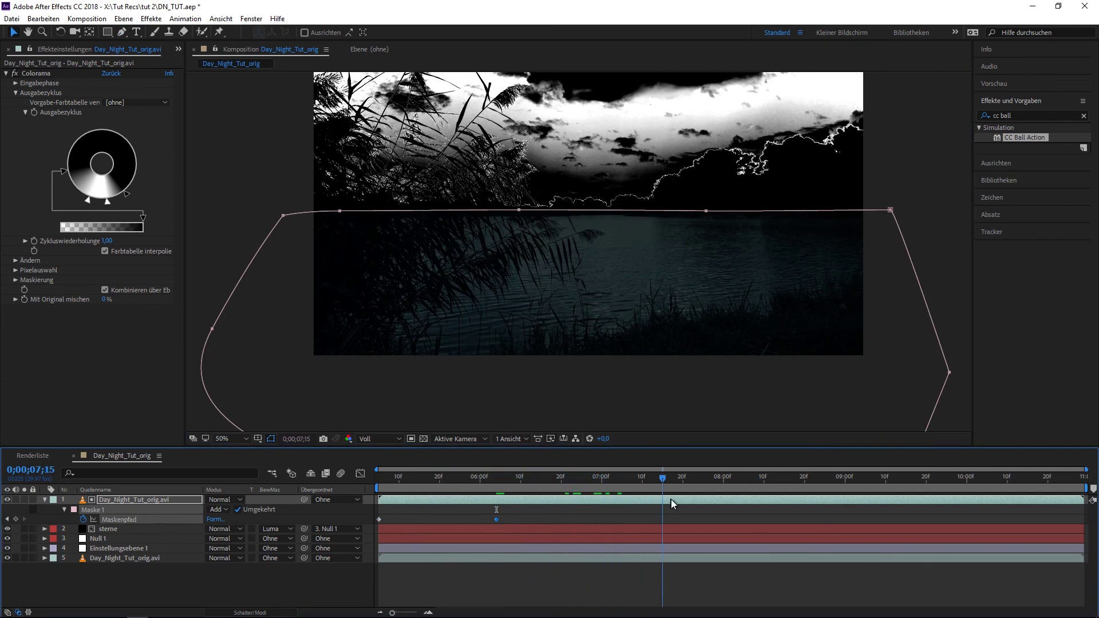
left_click_drag(671, 499, 741, 505)
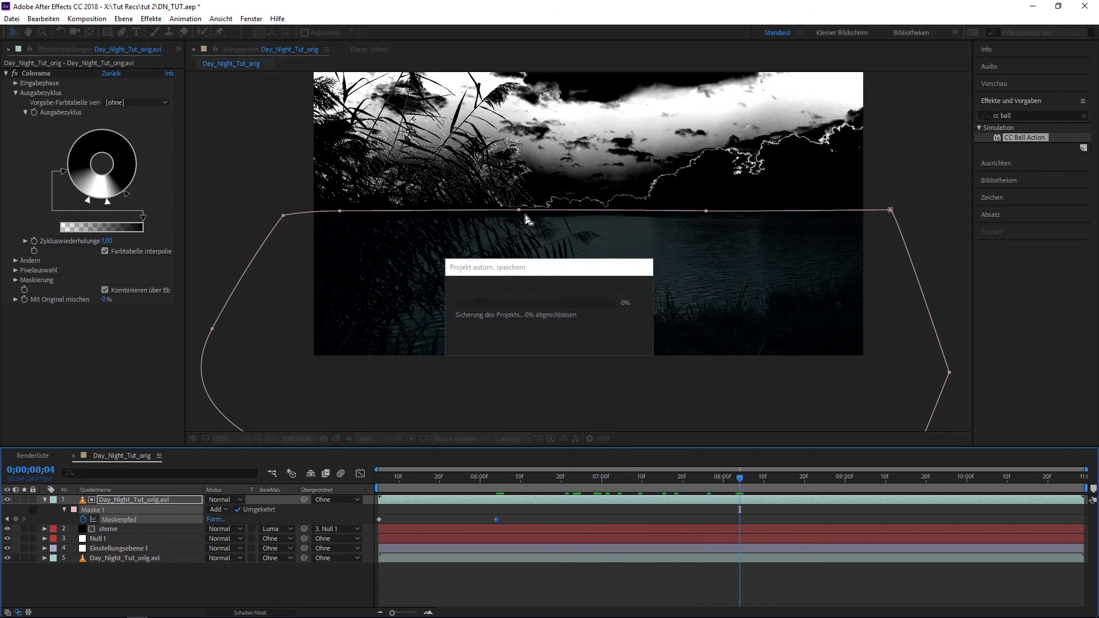
left_click_drag(524, 215, 524, 216)
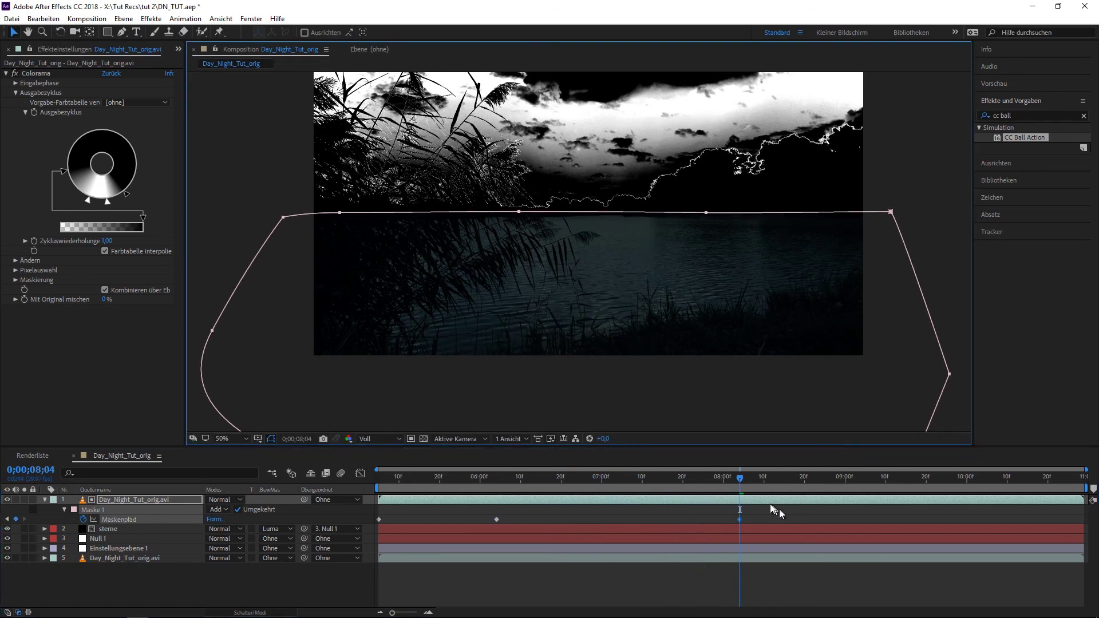
left_click_drag(740, 480, 851, 486)
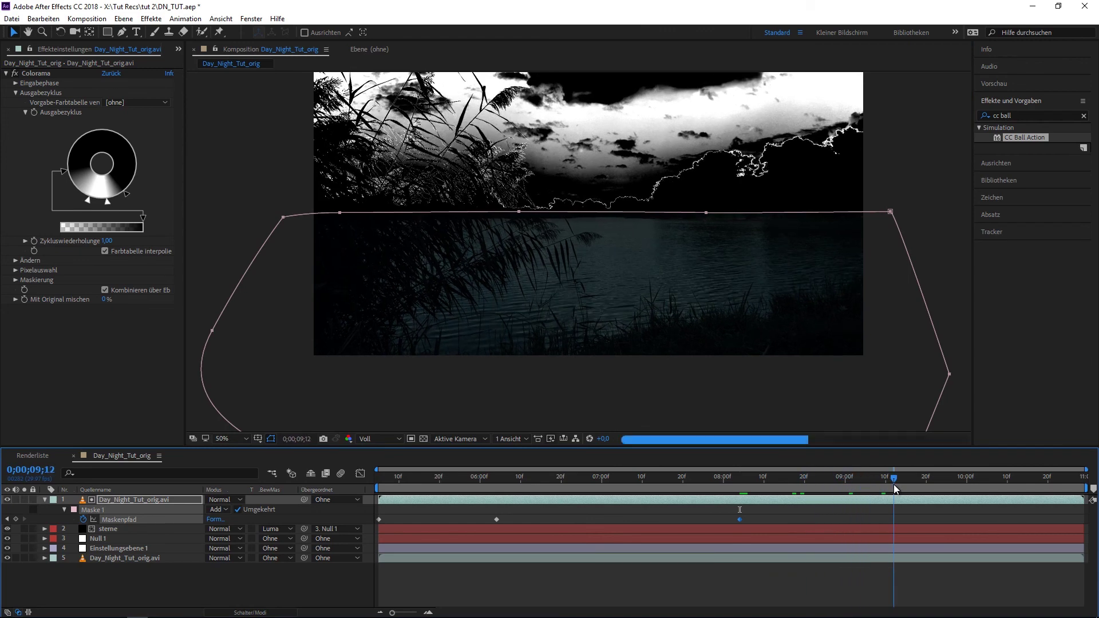
left_click_drag(895, 488, 959, 490)
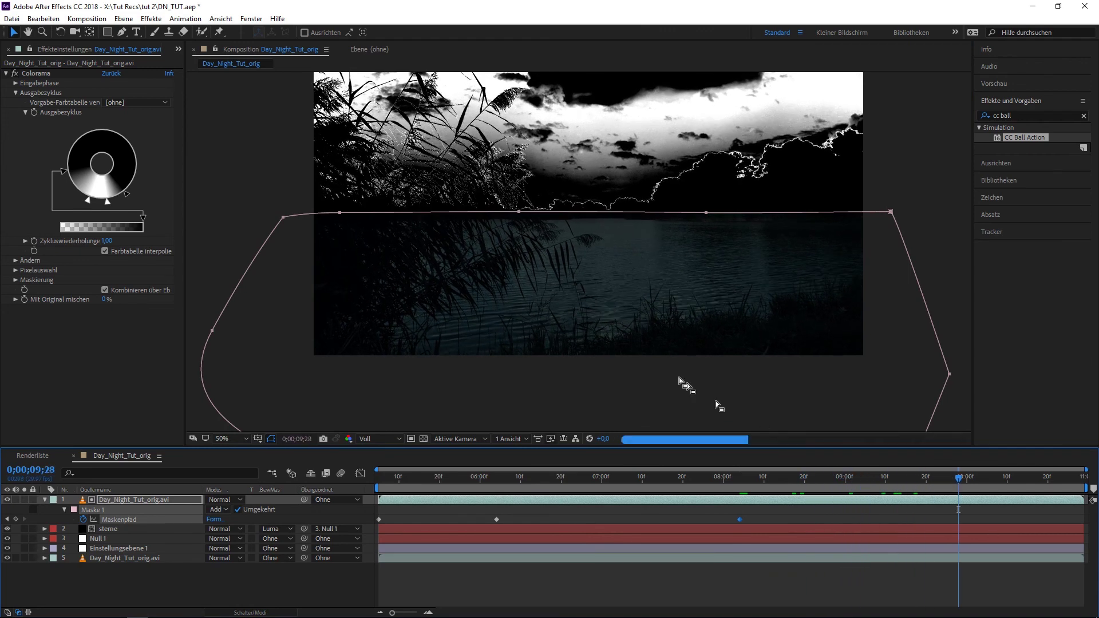
left_click_drag(519, 213, 519, 213)
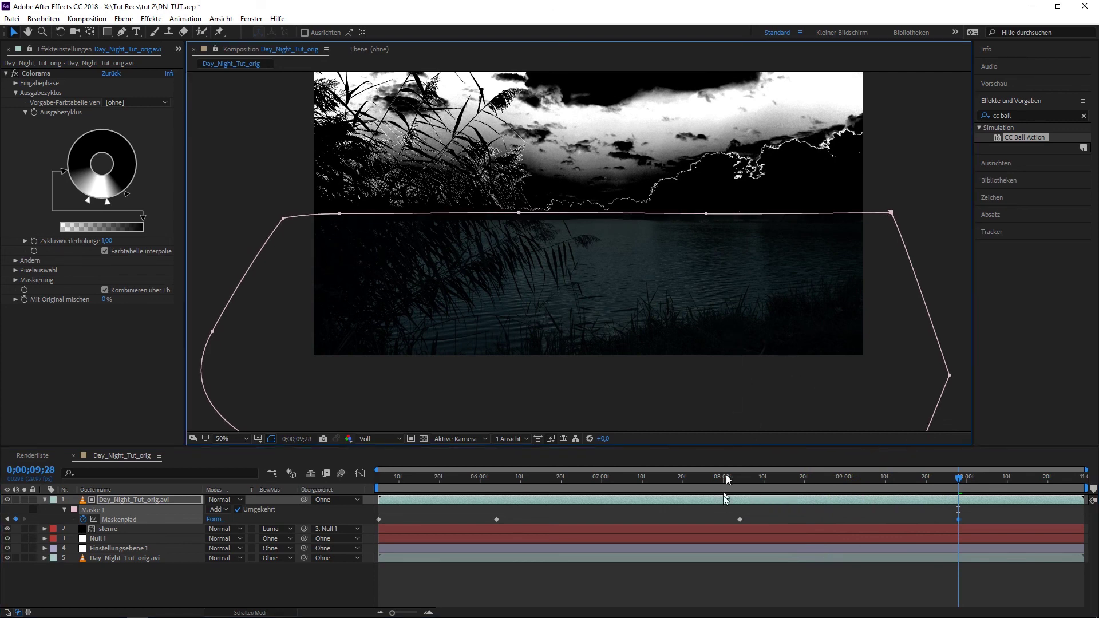
left_click_drag(959, 478, 1080, 478)
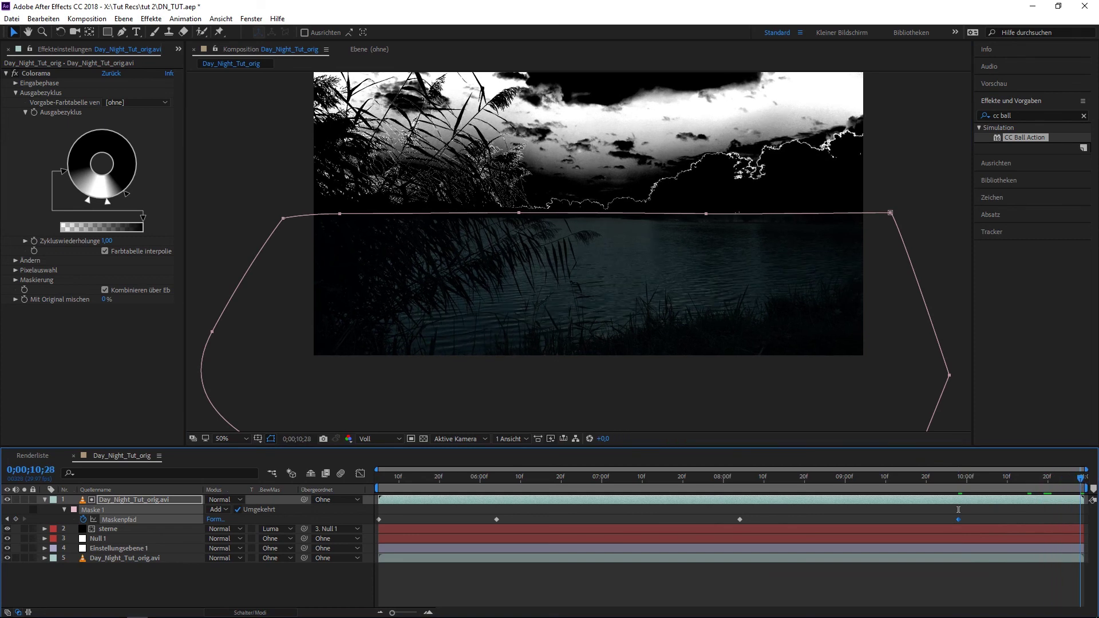
key("Home")
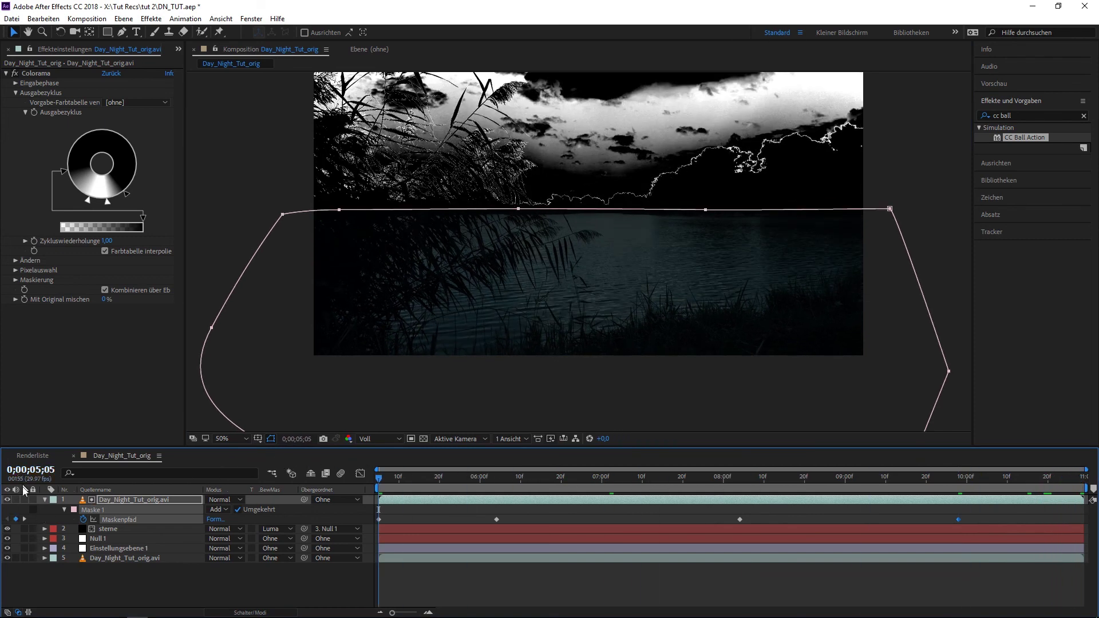
Hide the Colorama layer and preview the starry sky at a later frame.
left_click(7, 499)
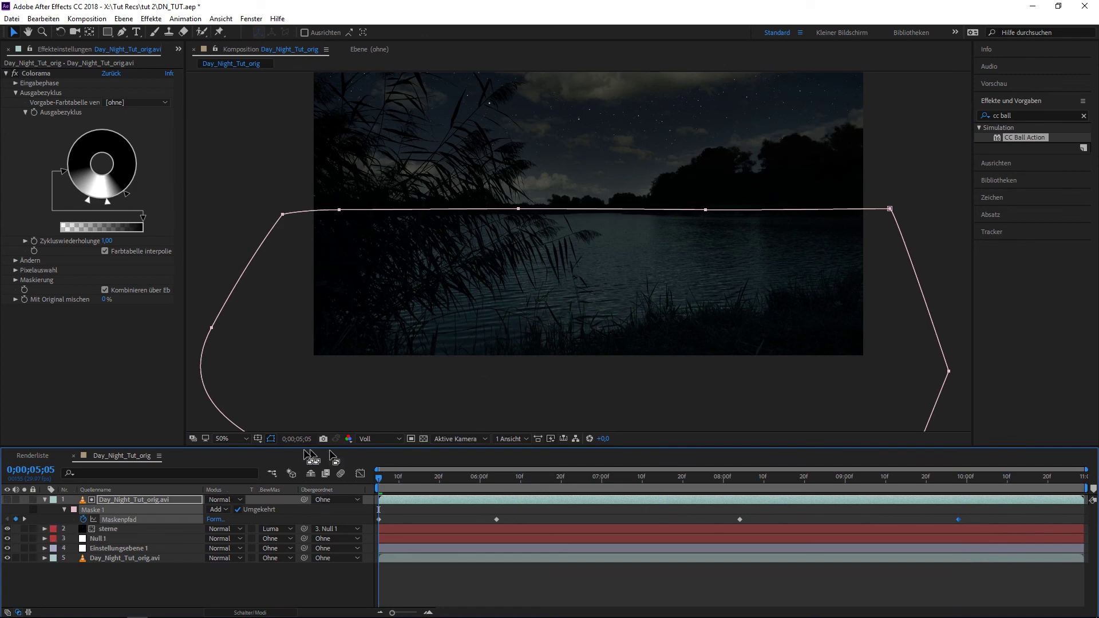
left_click(271, 439)
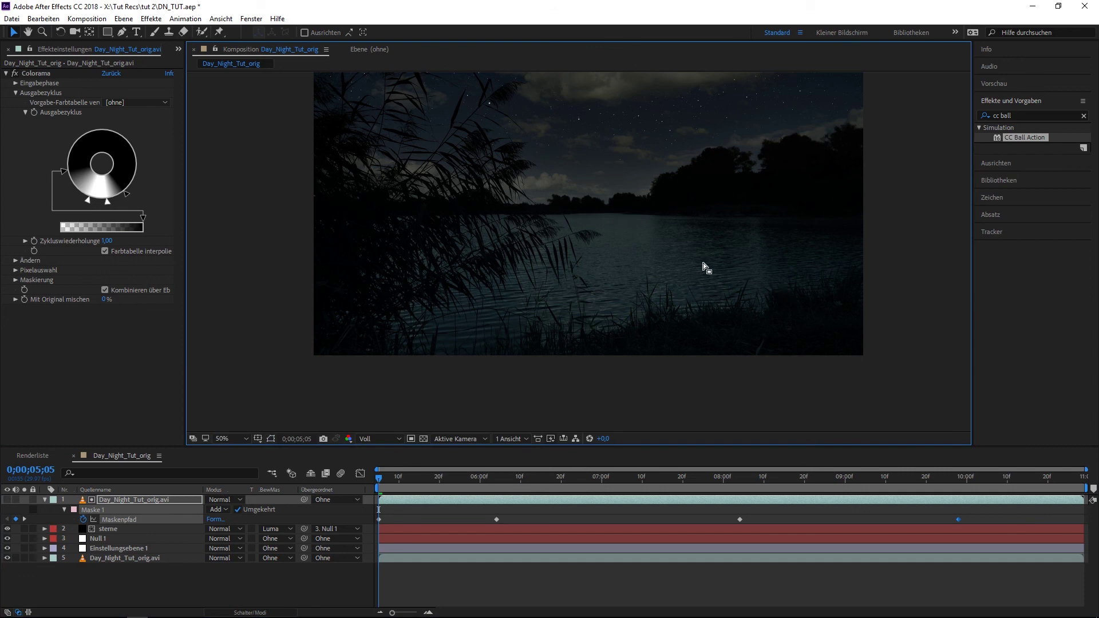
scroll(661, 234, "down", 1)
scroll(674, 258, "up", 1)
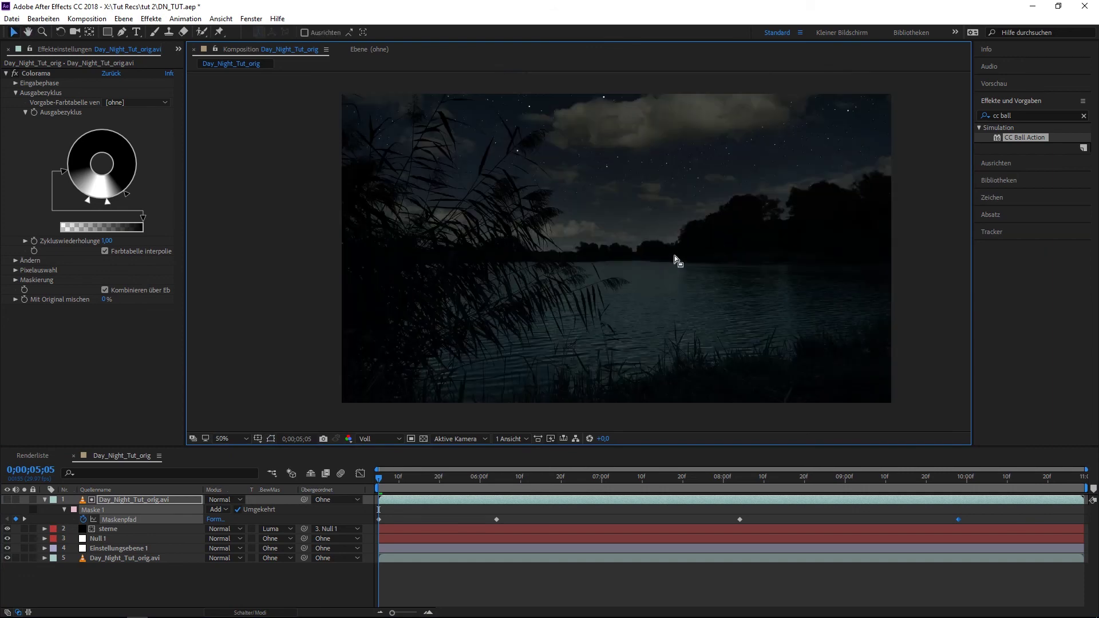
mouse_move(381, 477)
left_mouse_down()
mouse_move(540, 494)
mouse_move(849, 501)
mouse_move(539, 496)
mouse_move(601, 496)
mouse_move(355, 510)
left_mouse_up()
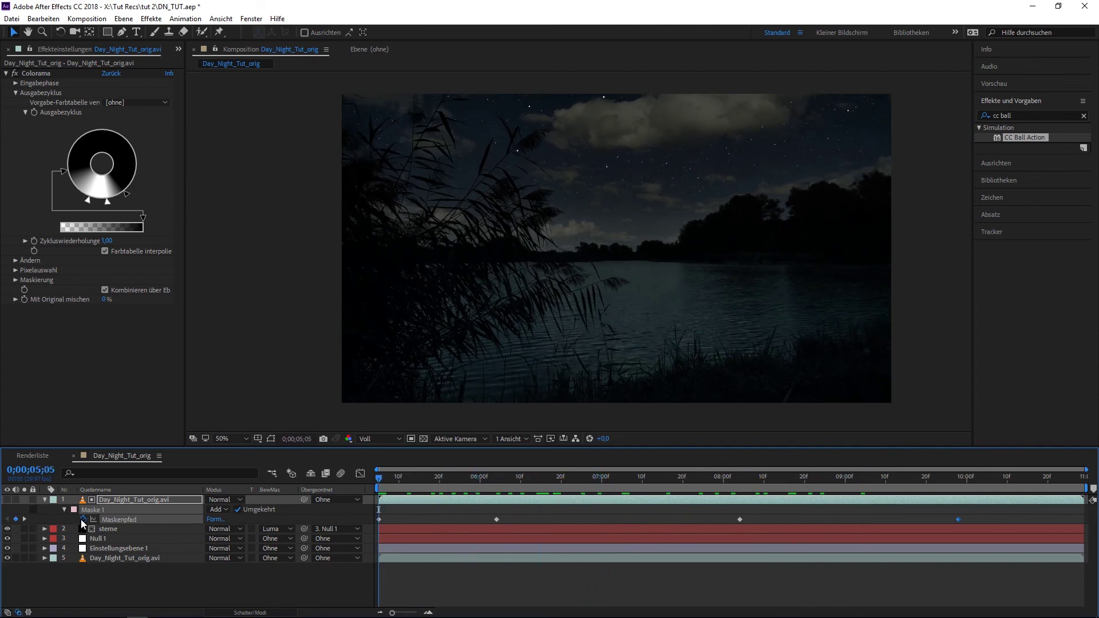
Collapse the mask properties, show the Project panel and open Import > File.
left_click(44, 499)
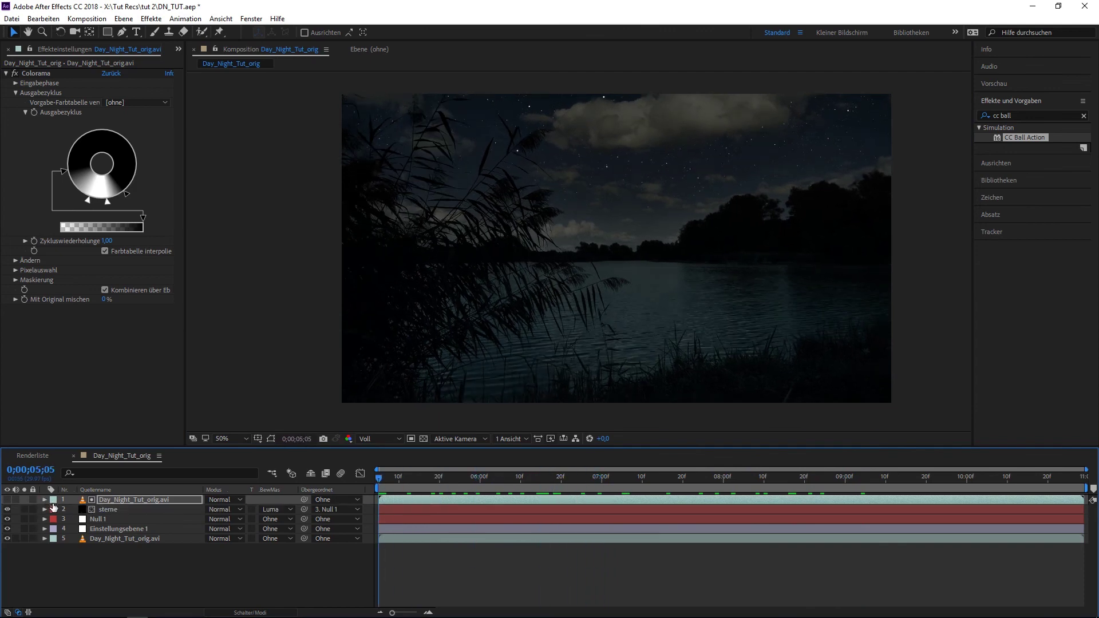
left_click(178, 49)
left_click(208, 63)
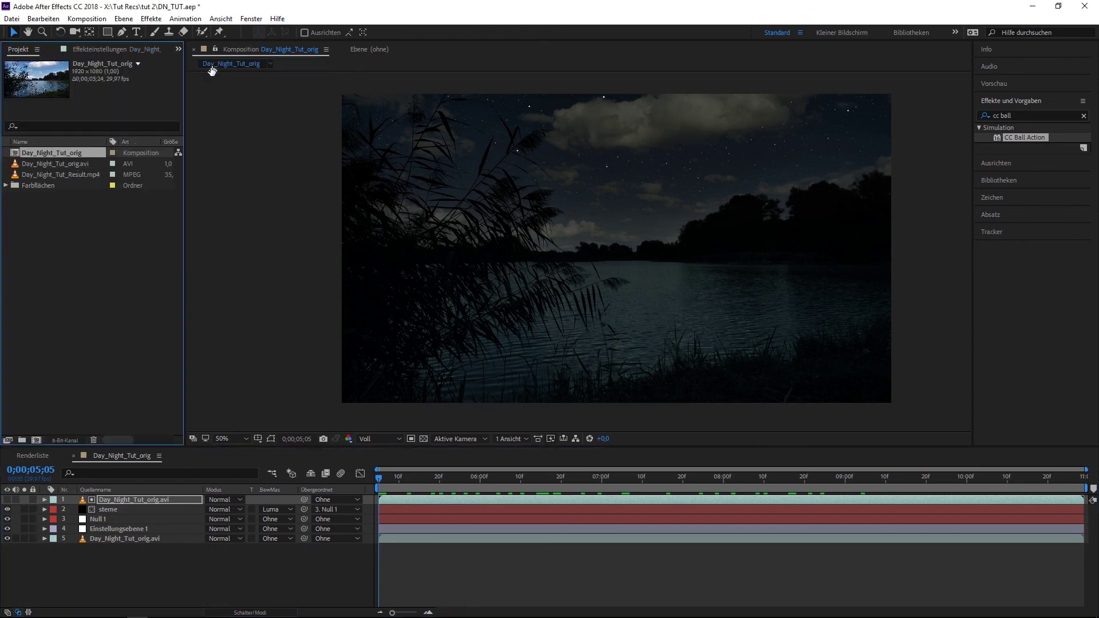
right_click(54, 286)
mouse_move(89, 346)
left_click(252, 343)
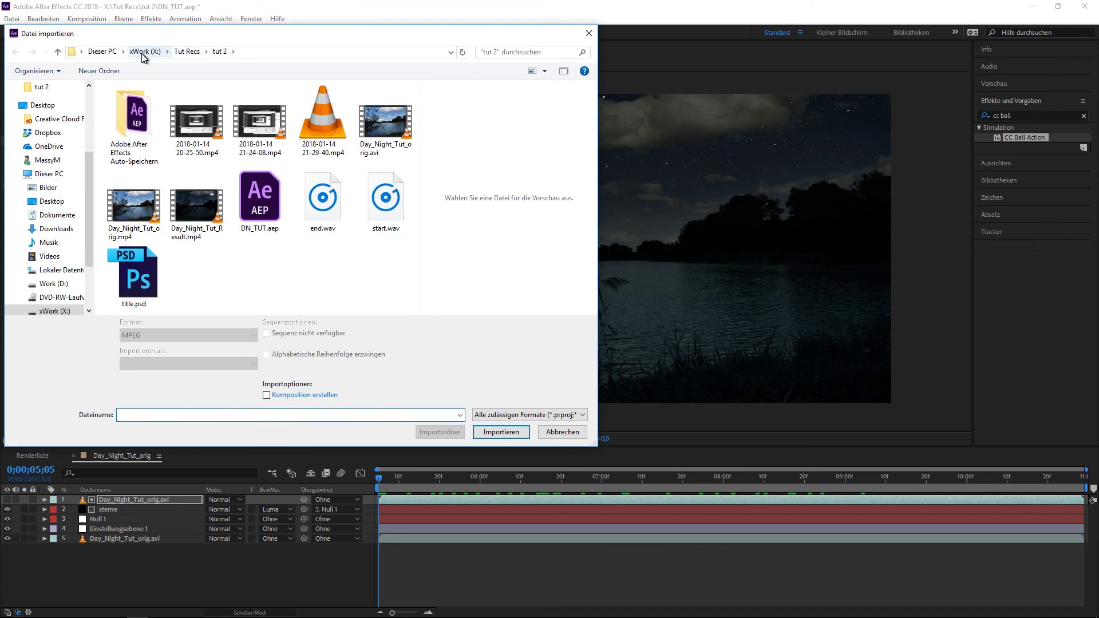
Browse the import dialog to Work (D:) > Eigene Texturen > Vorlagen.
left_click(103, 52)
left_click(294, 246)
double_click(302, 224)
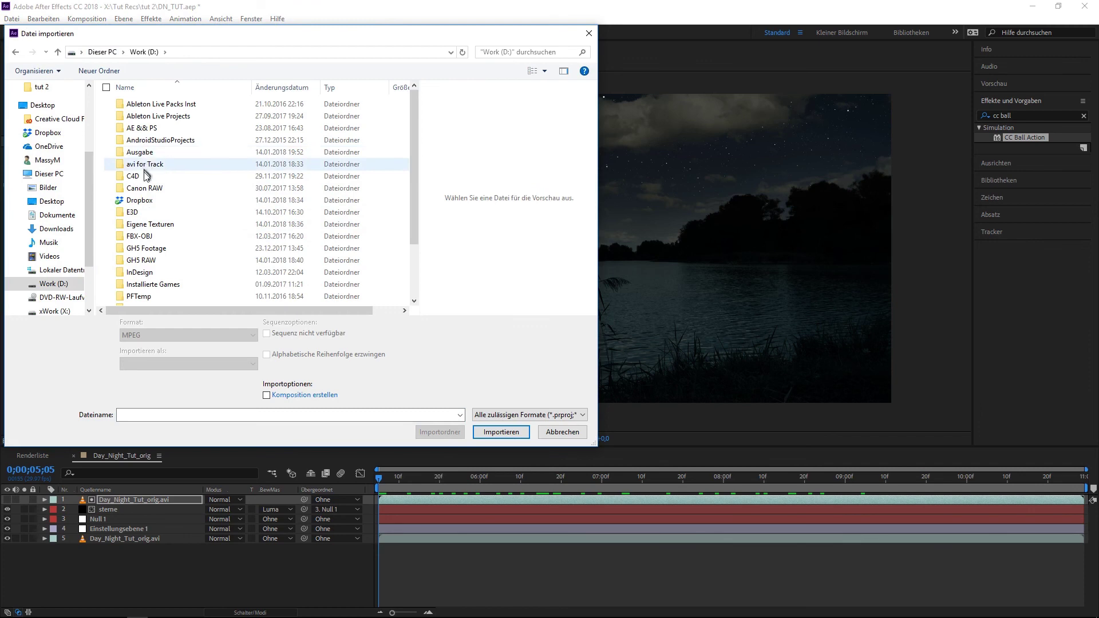
double_click(153, 224)
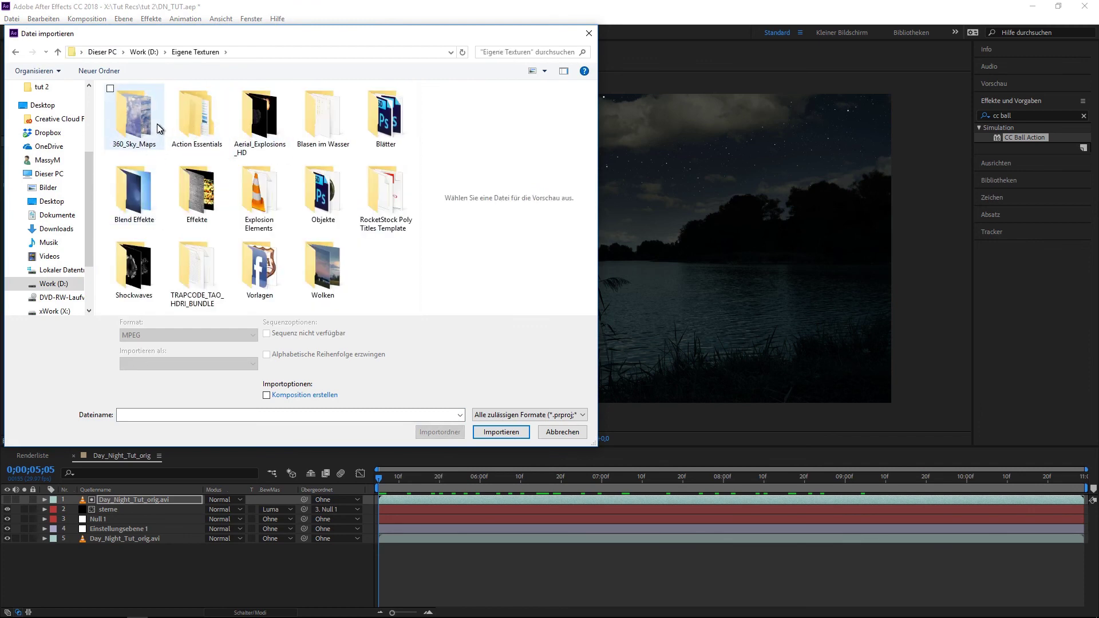
double_click(266, 263)
Import Mond.jpg into the composition and scale it to a small moon in the upper-right sky.
scroll(217, 200, "down", 2)
scroll(217, 203, "down", 3)
double_click(195, 269)
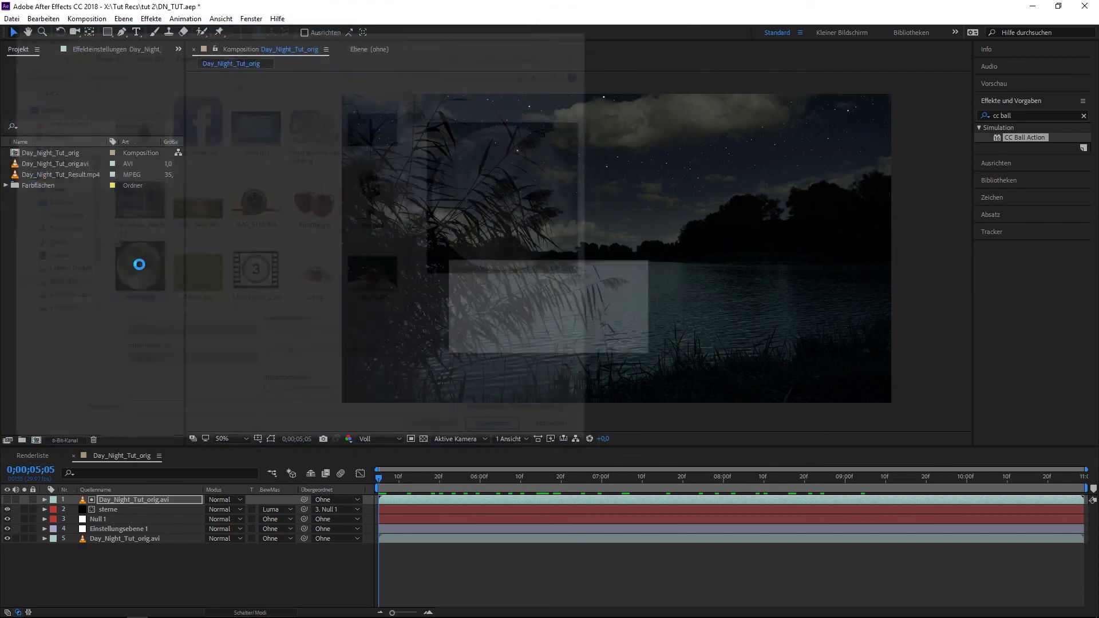
left_click_drag(32, 197, 737, 250)
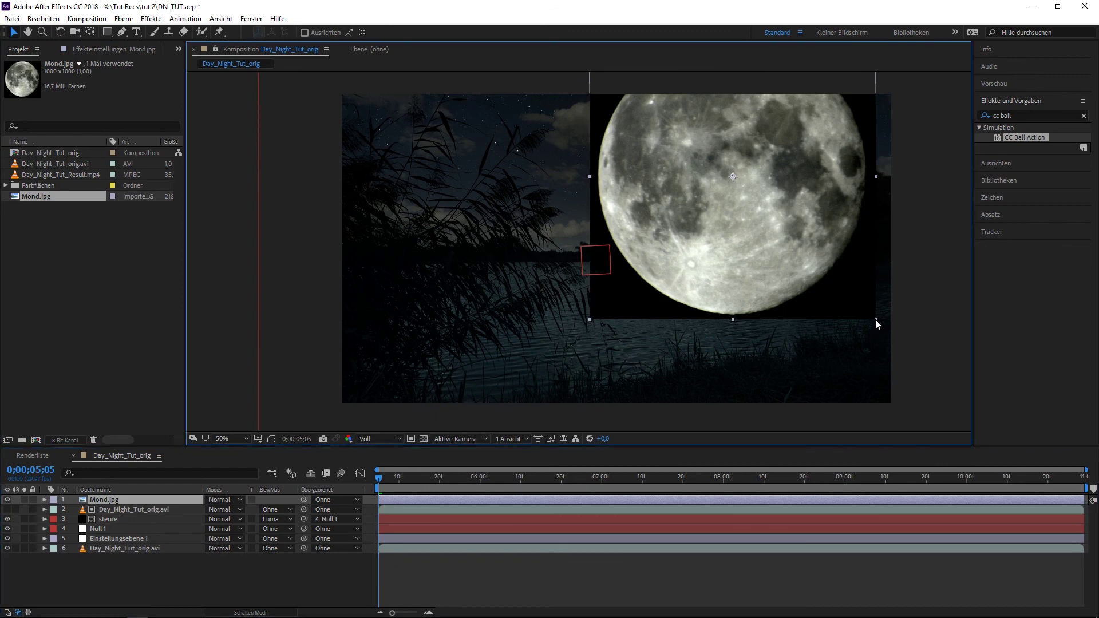
mouse_move(876, 320)
left_mouse_down()
mouse_move(843, 290)
mouse_move(822, 237)
mouse_move(763, 195)
left_mouse_up()
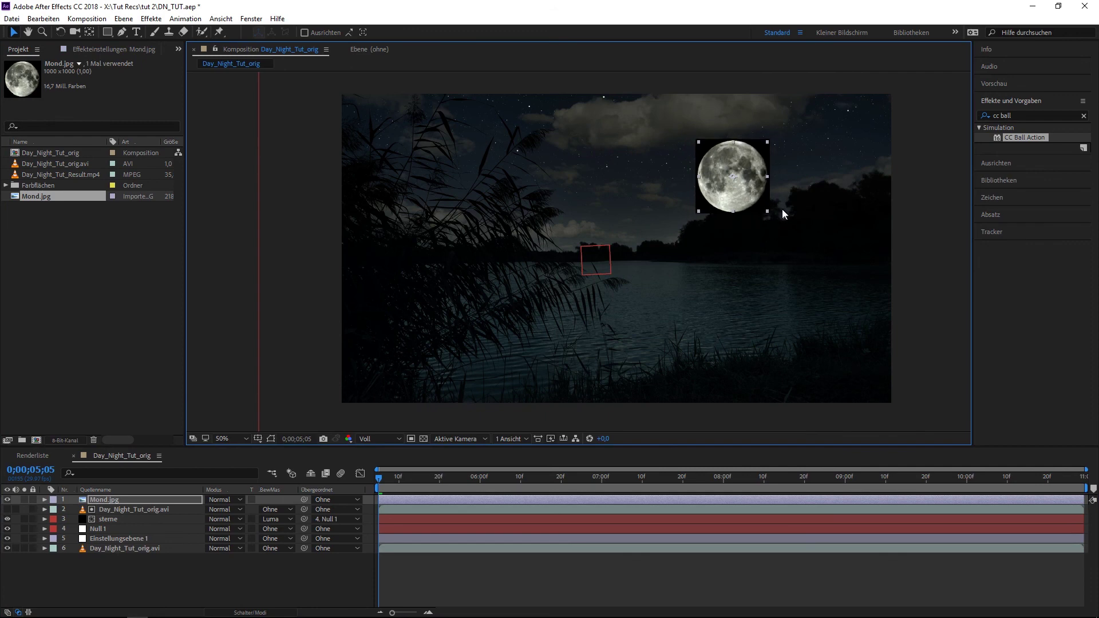
left_click_drag(763, 194, 767, 198)
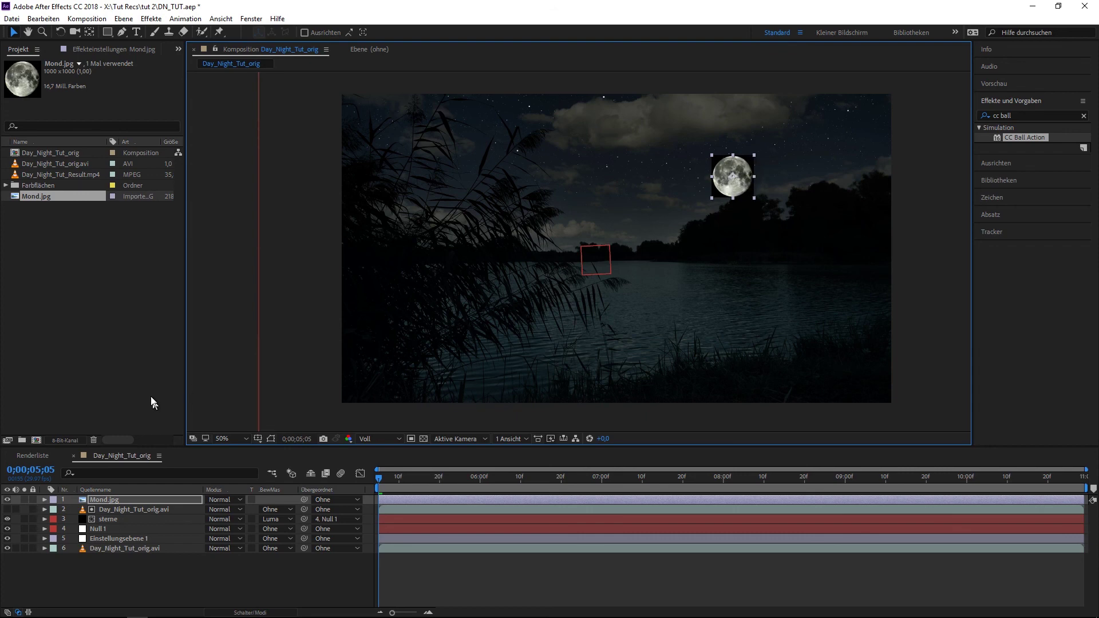
left_click(102, 50)
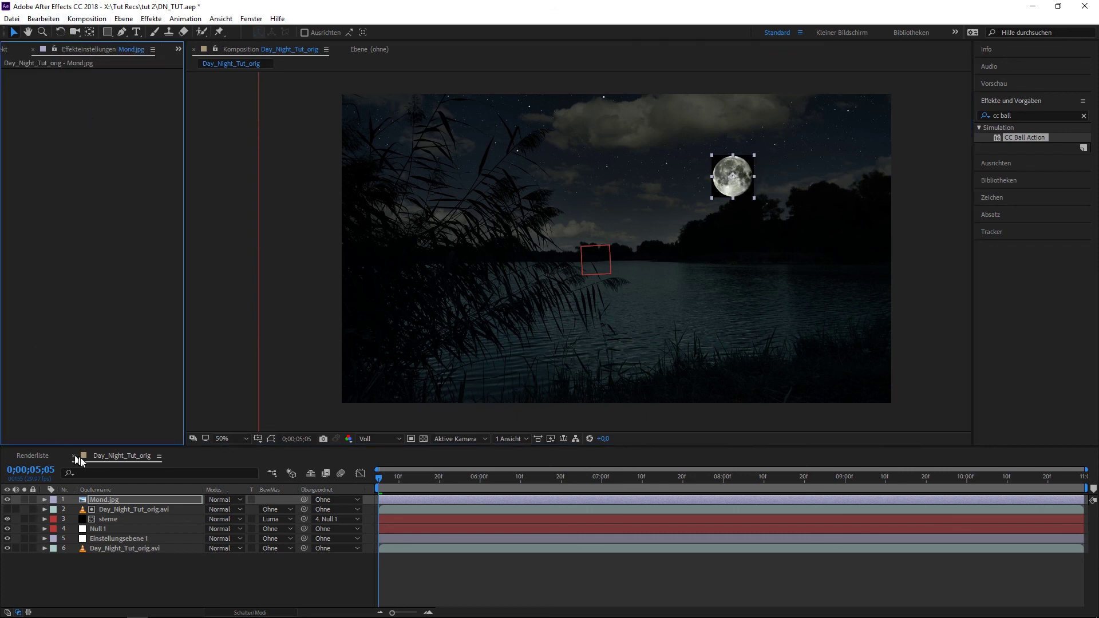
Apply Ignite Keying > Demult to Mond.jpg and move the moon further up and right.
left_click(109, 503)
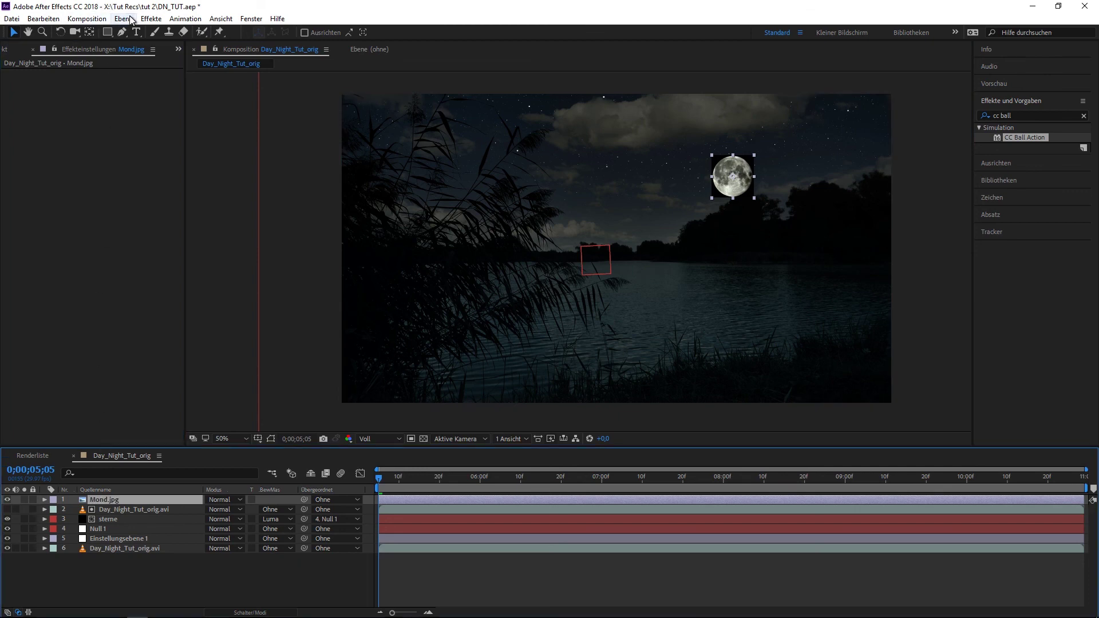
left_click(149, 20)
mouse_move(196, 147)
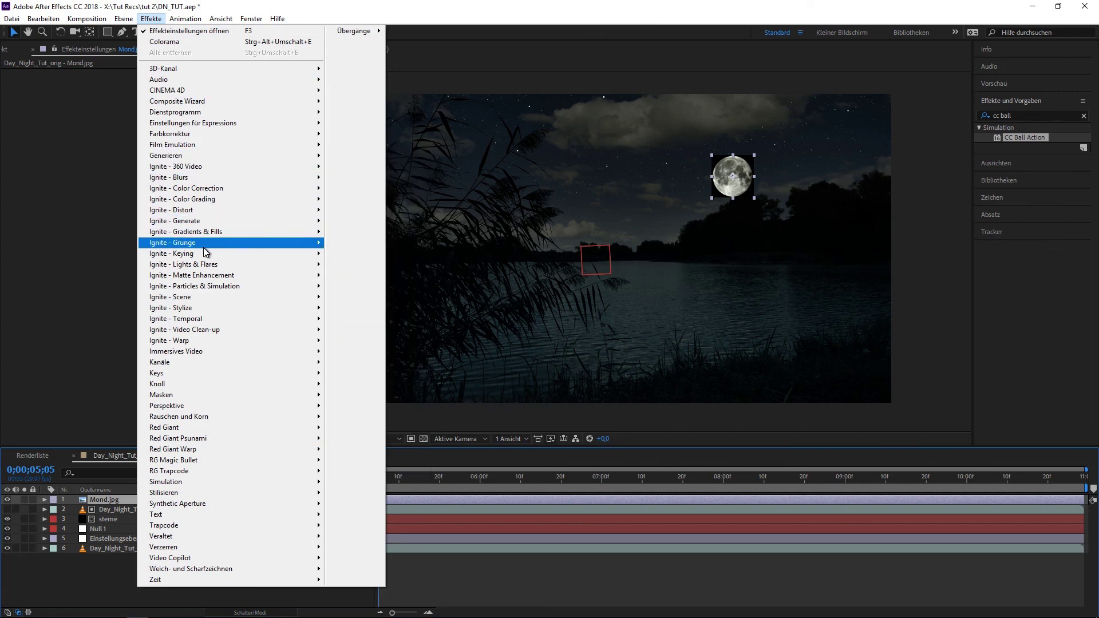
mouse_move(203, 253)
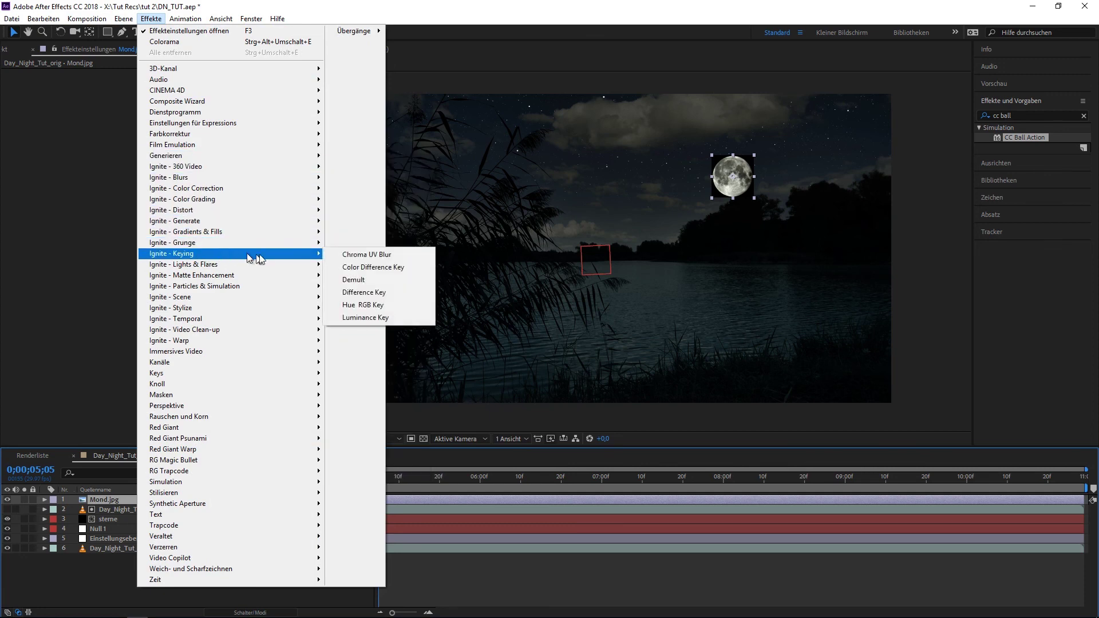
left_click(365, 280)
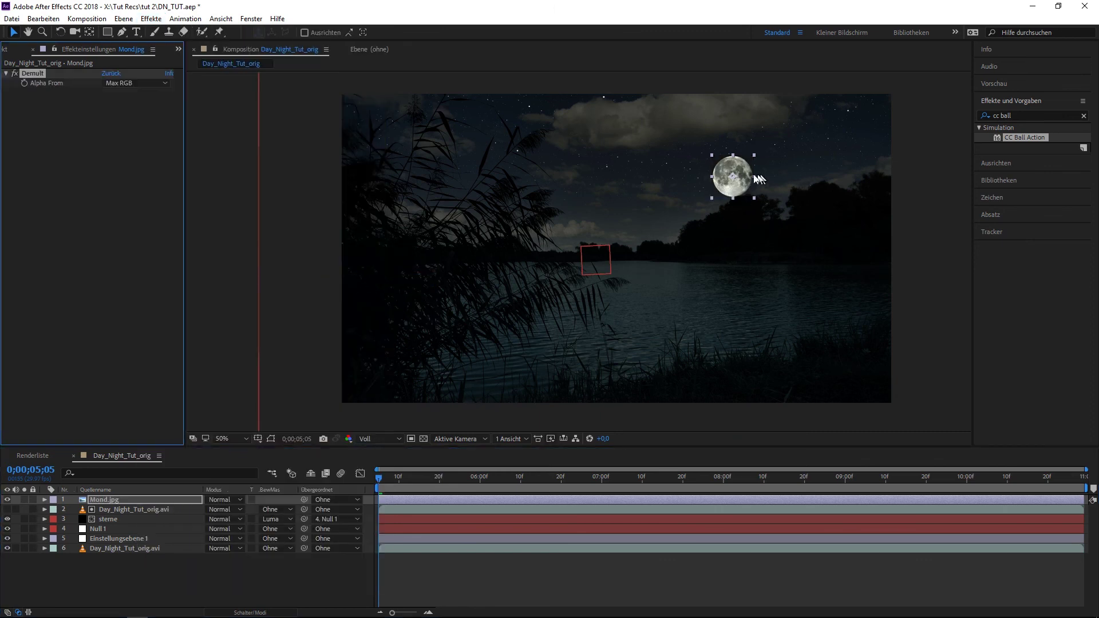
left_click_drag(728, 187, 779, 137)
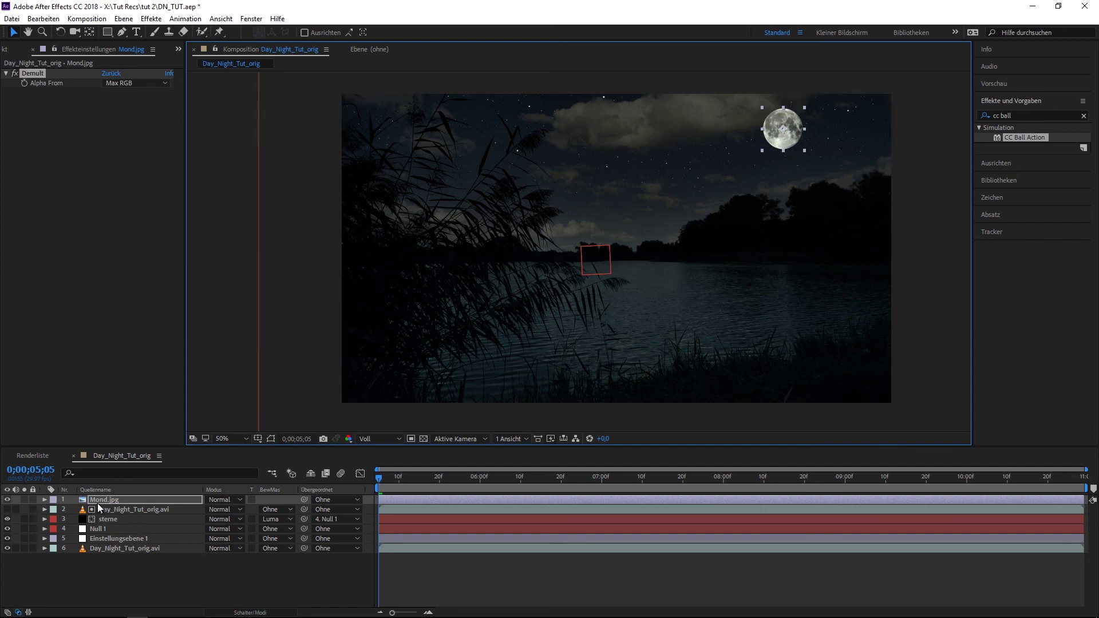
left_click(115, 511)
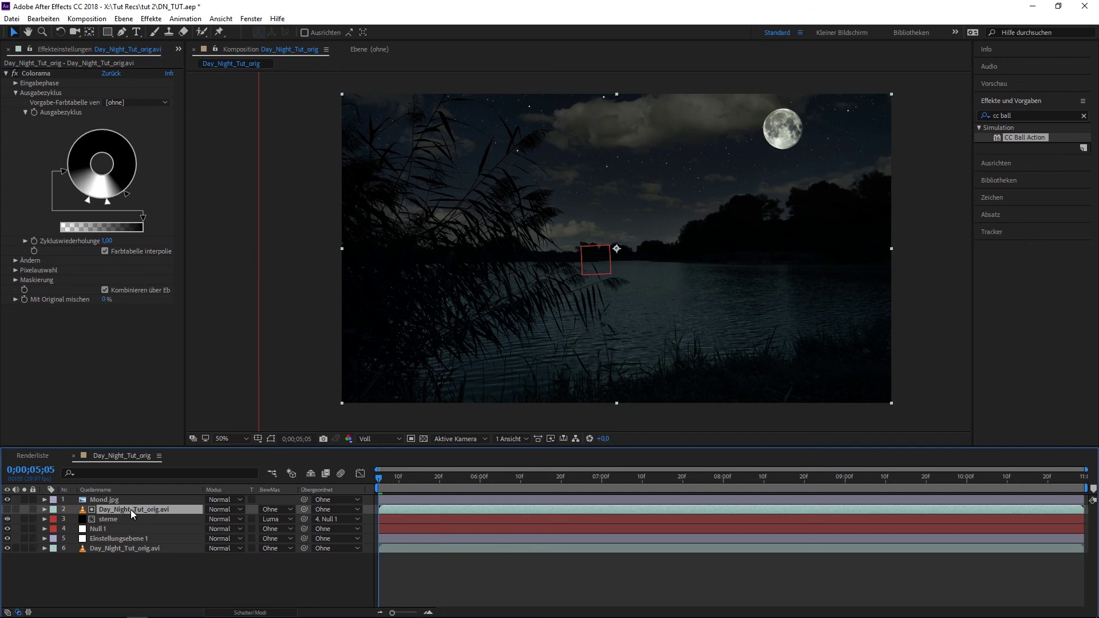
Duplicate the lake footage above Mond.jpg and use it as the moon's luma matte.
key("ctrl+d")
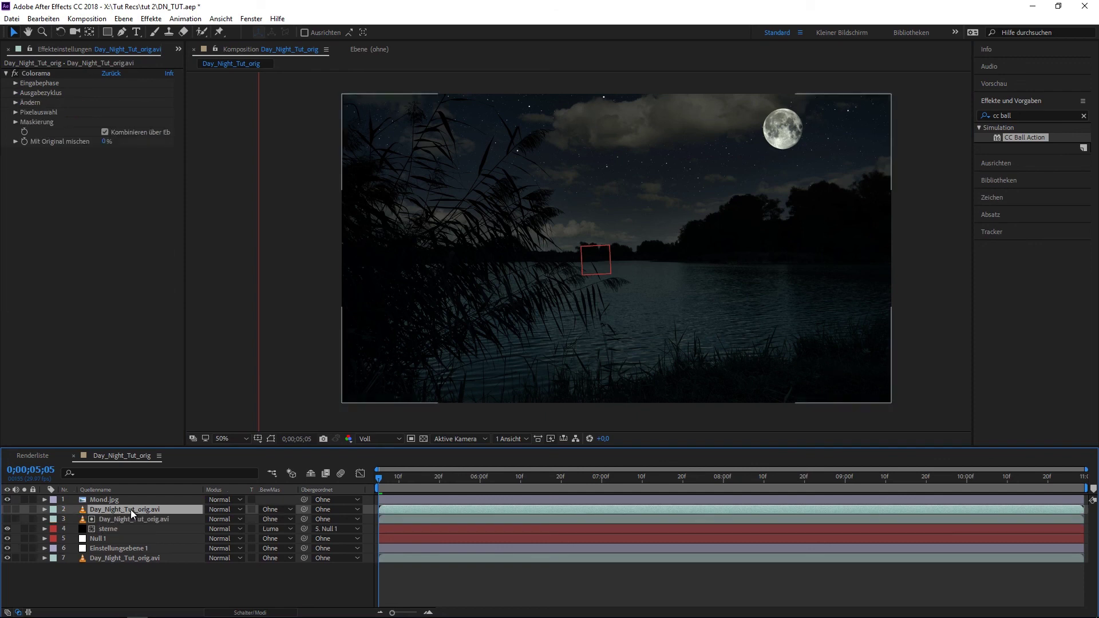
left_click_drag(130, 510, 114, 497)
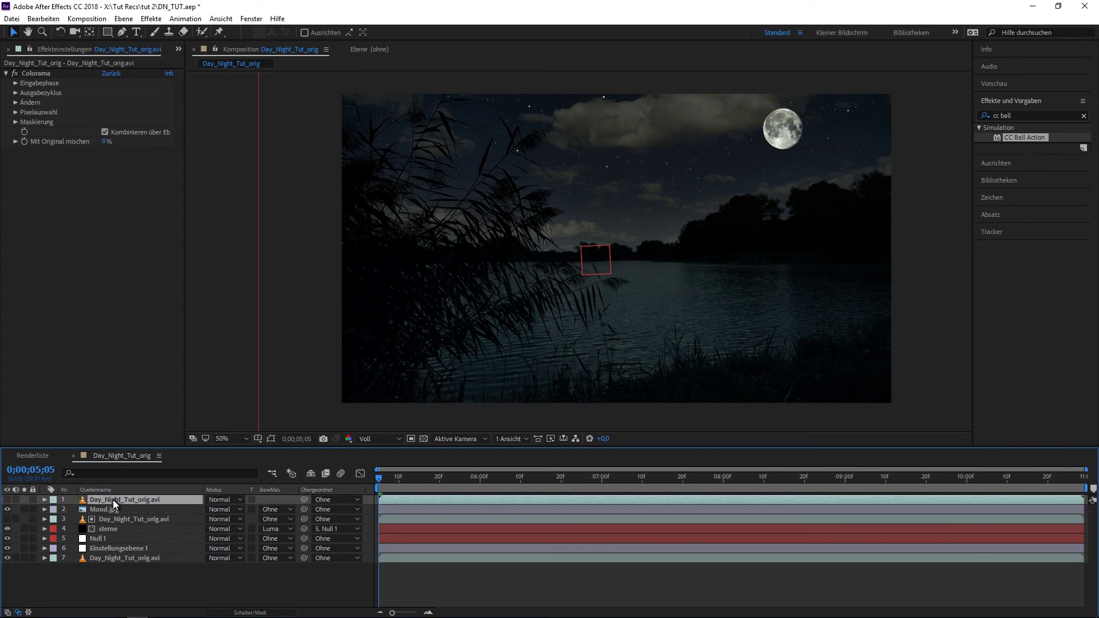
left_click(143, 509)
left_click(269, 509)
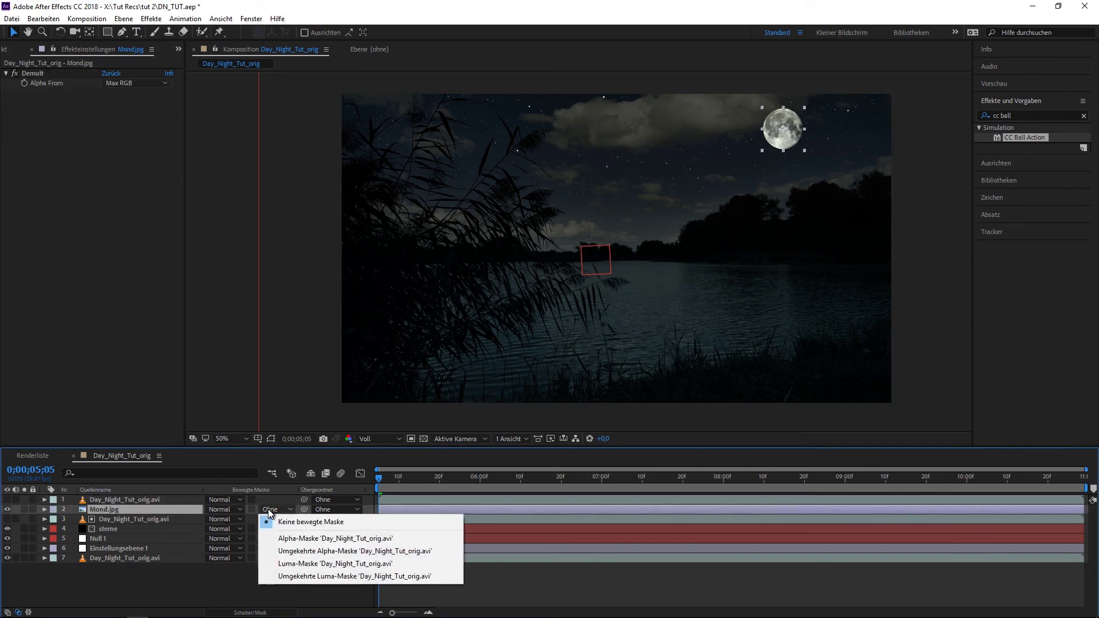
left_click(294, 561)
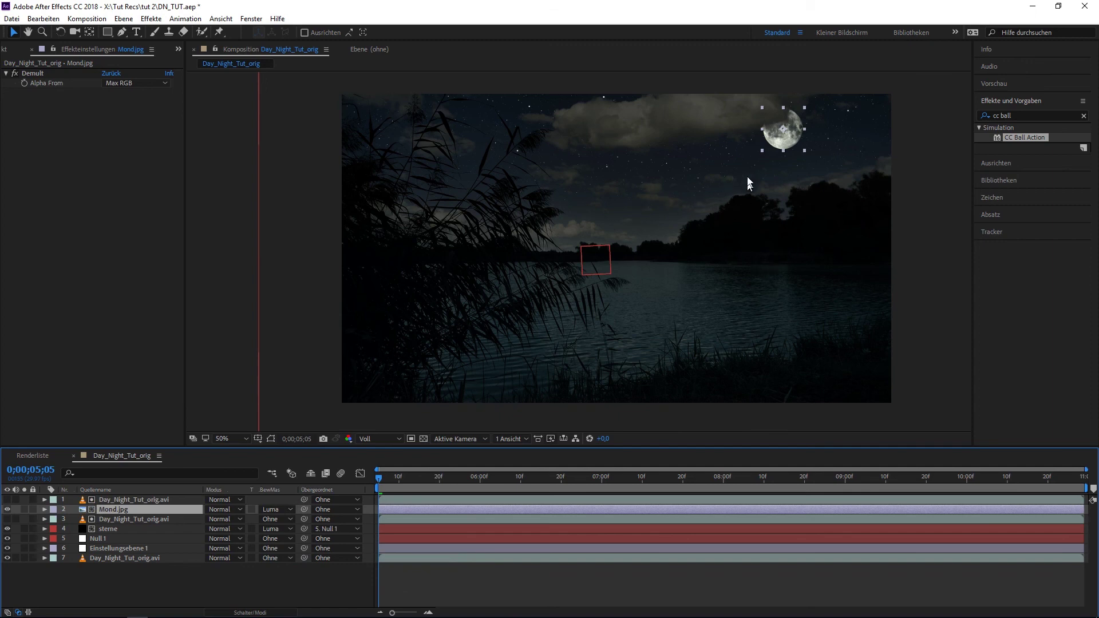
mouse_move(785, 143)
left_mouse_down()
mouse_move(807, 131)
mouse_move(771, 143)
left_mouse_up()
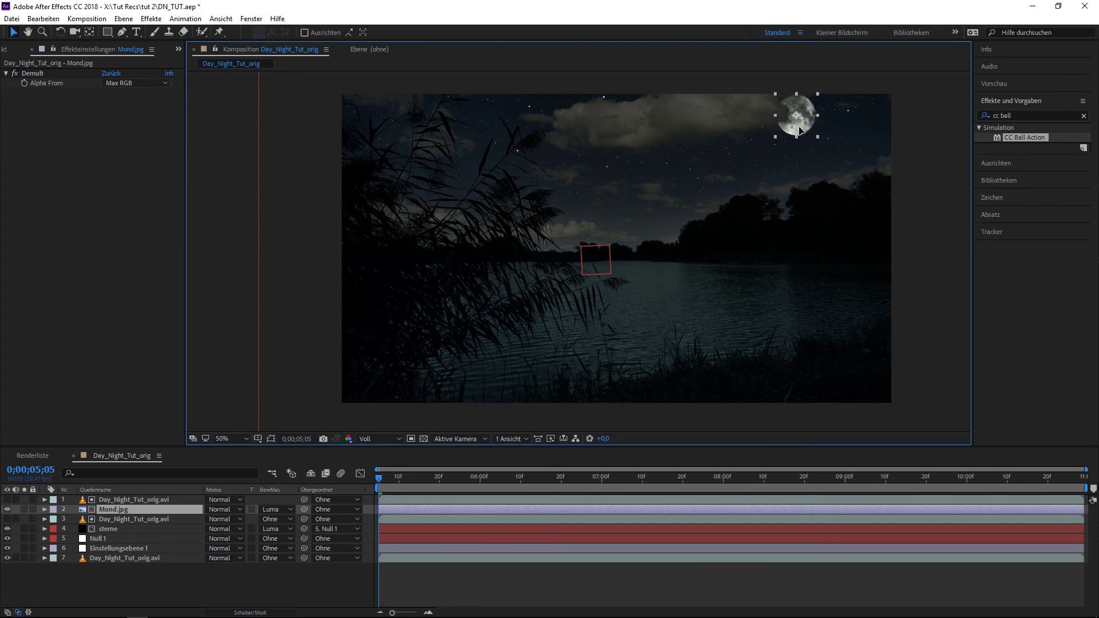
left_click_drag(770, 143, 771, 141)
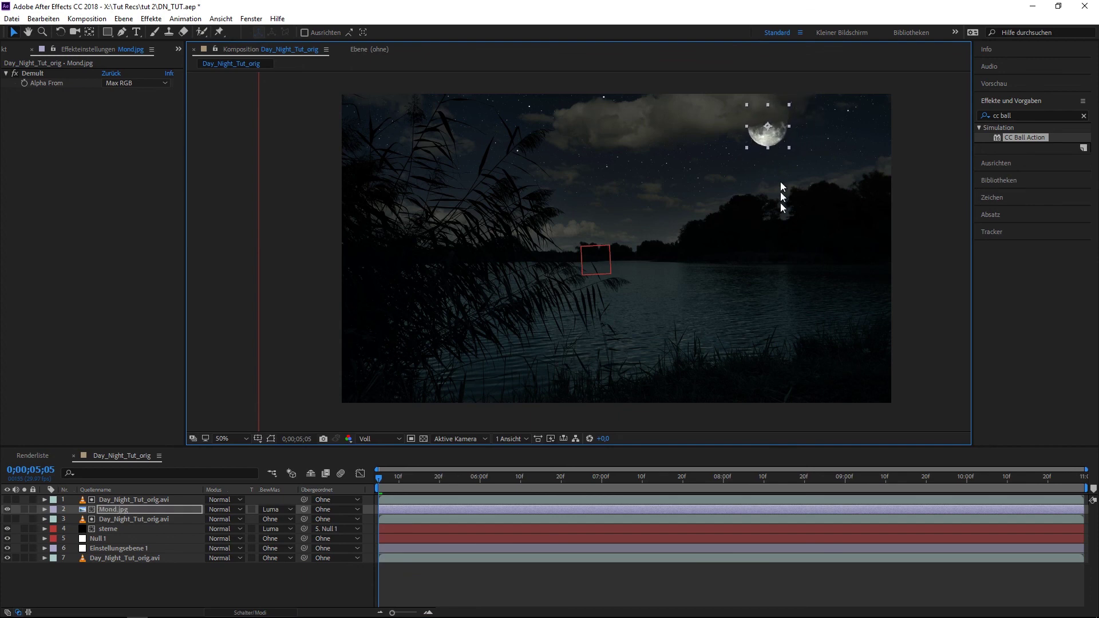
Duplicate Mond.jpg together with its matte footage layer.
left_click(106, 509)
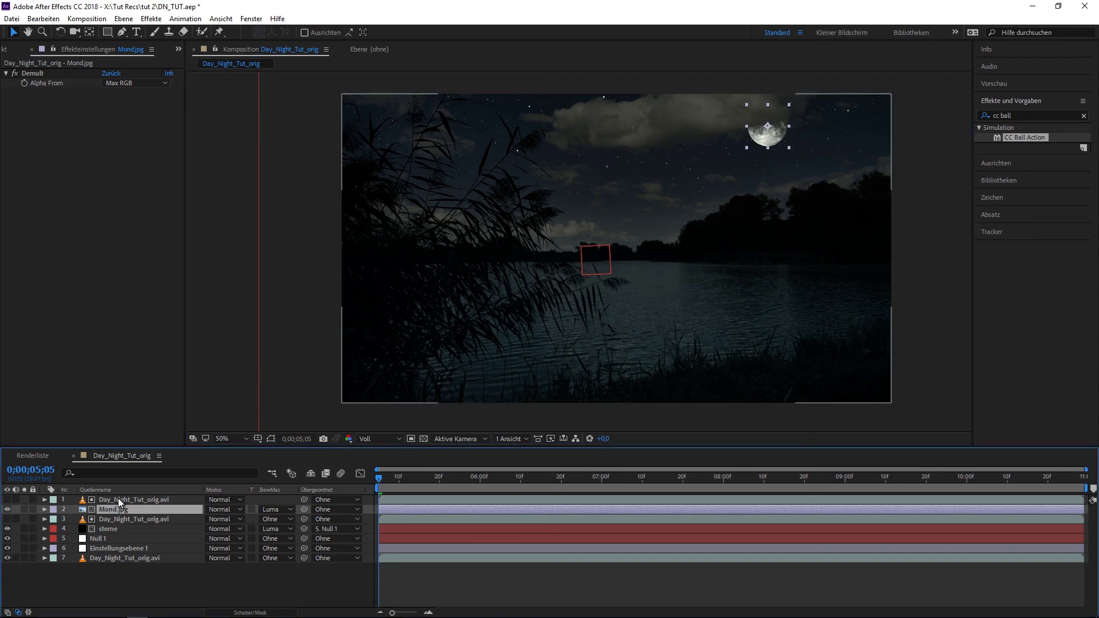
left_click(118, 499, "ctrl")
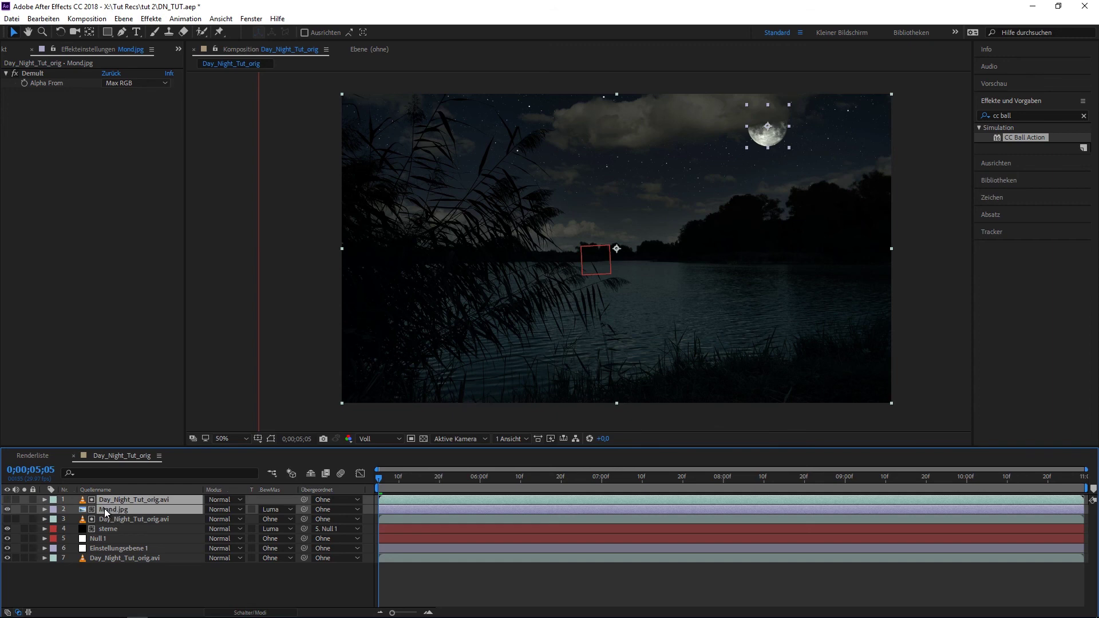
key("ctrl+d")
left_click(121, 519)
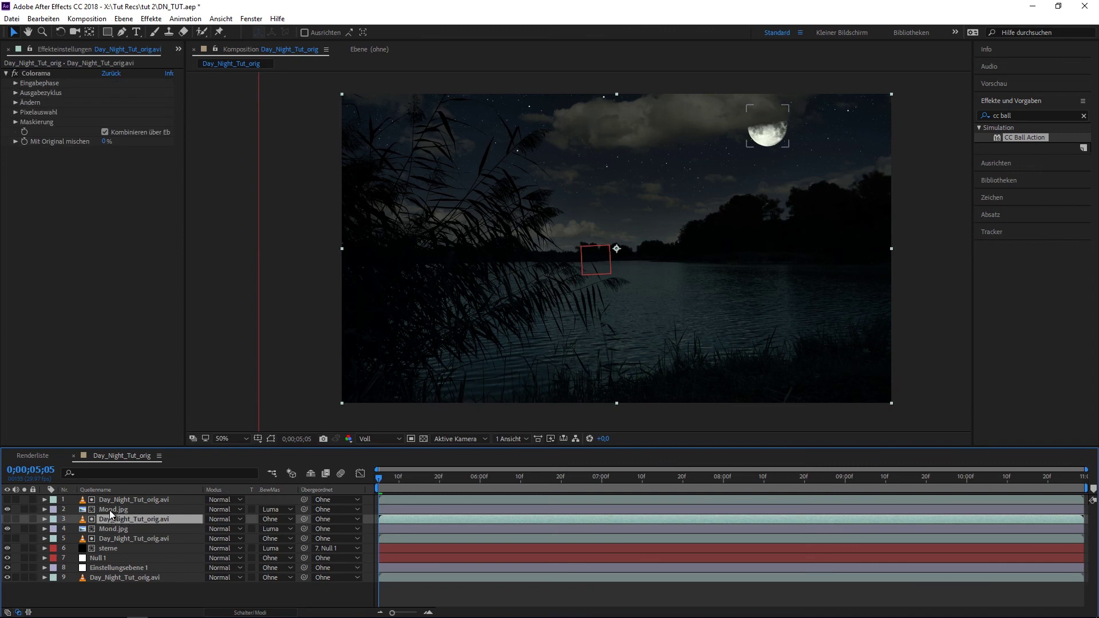
Add Feld schnell weichzeichnen to Mond.jpg with a blur radius of about 539.
left_click(109, 510)
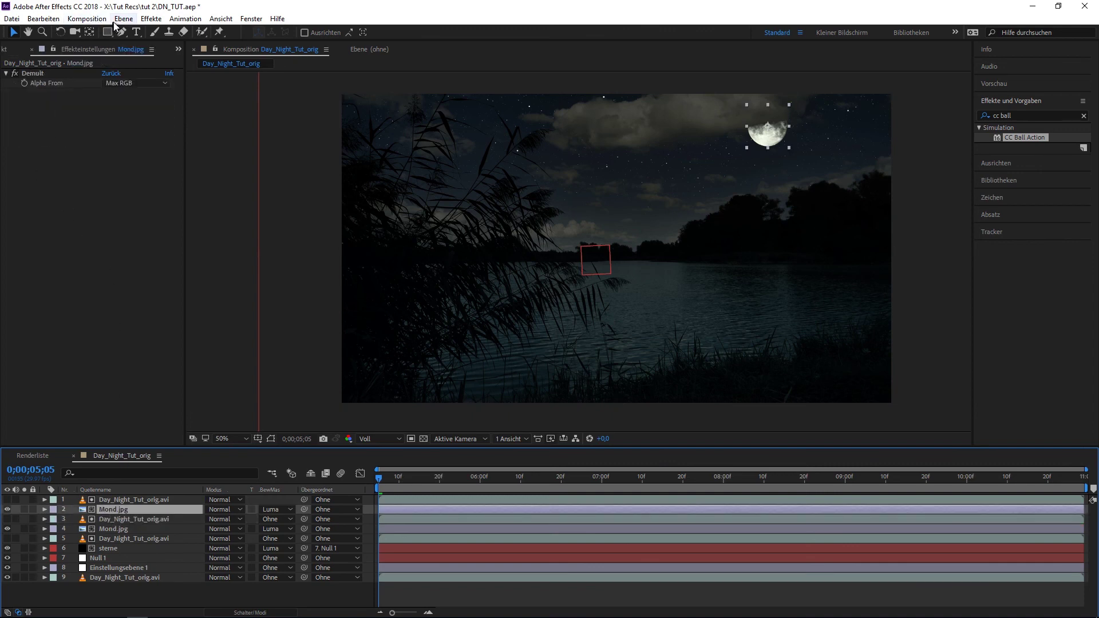
left_click(148, 22)
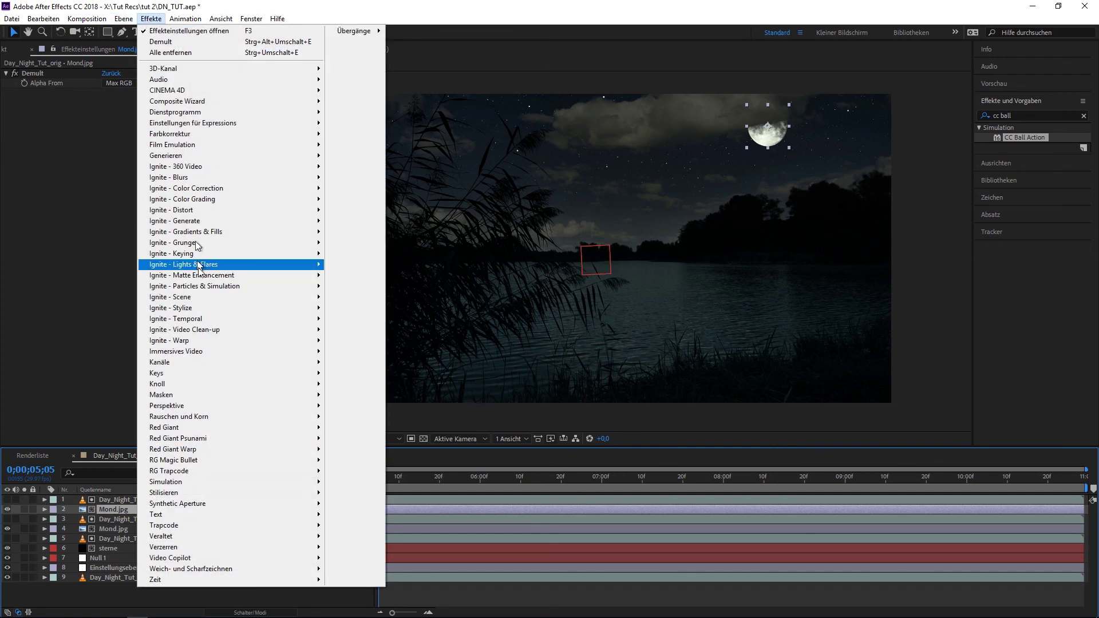
mouse_move(256, 571)
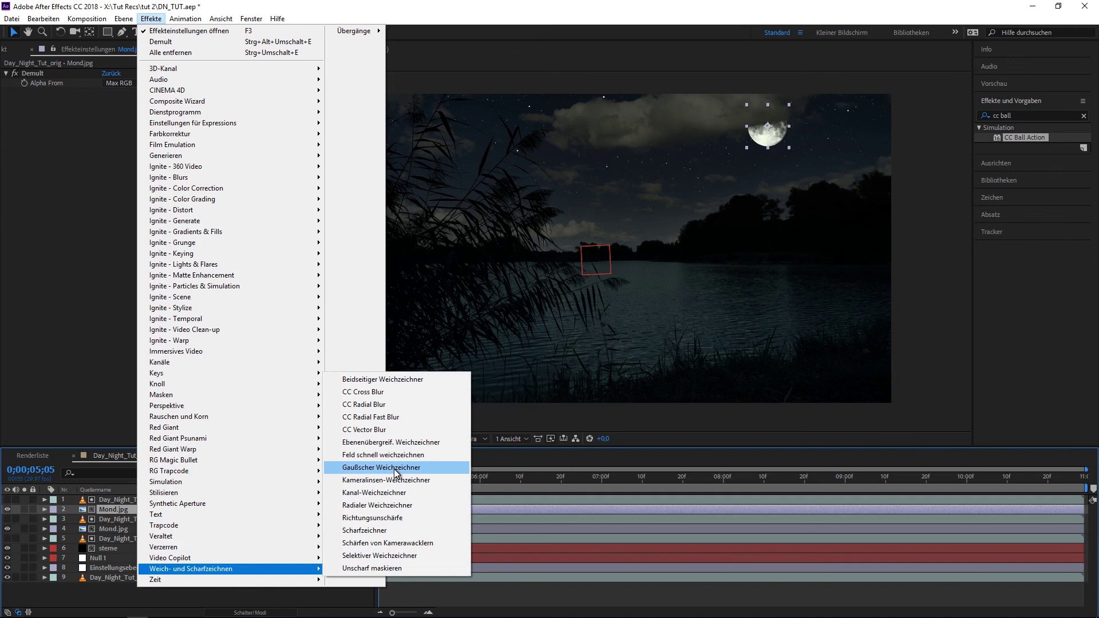
left_click(377, 455)
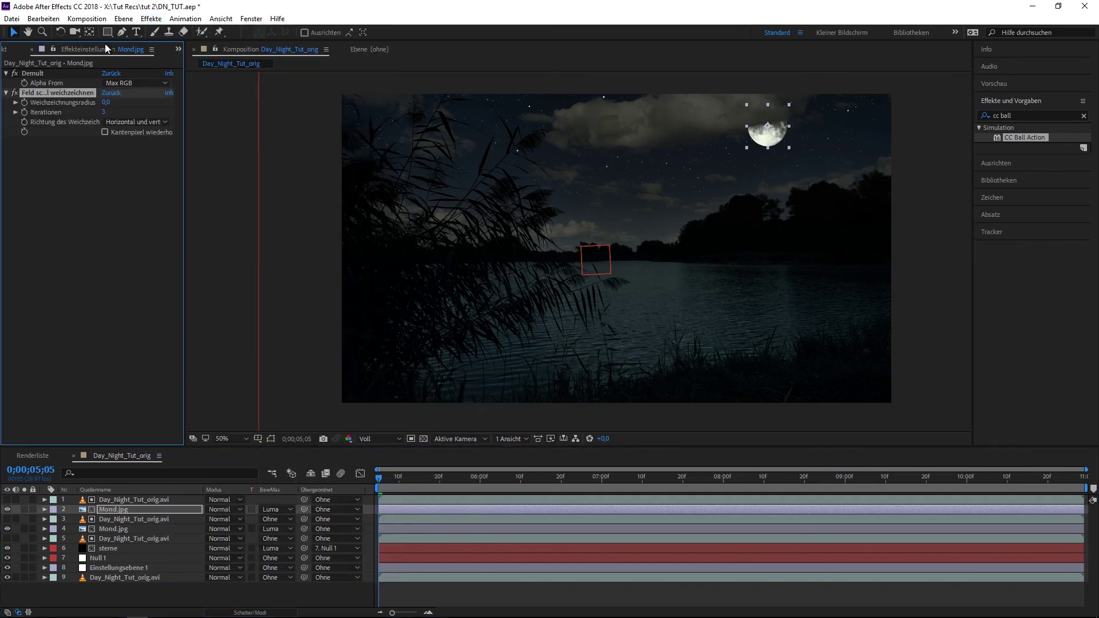
left_click_drag(107, 102, 377, 98)
left_click_drag(388, 98, 413, 95)
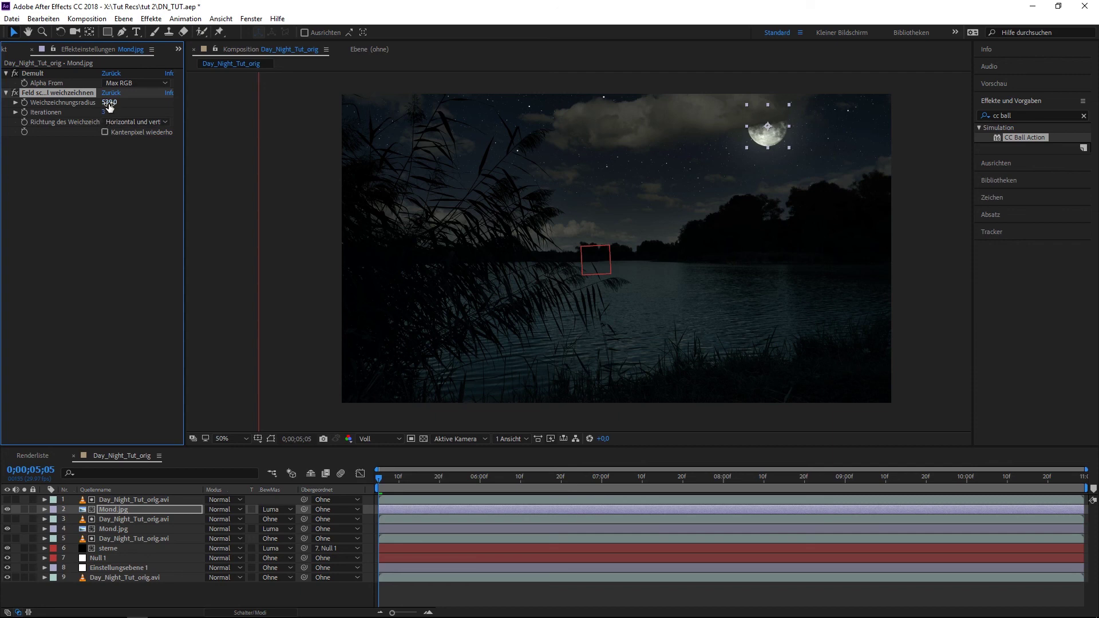
Toggle the blur effect on and off to compare the glowing moon.
left_click(14, 93)
left_click(14, 93)
left_click(15, 93)
left_click(14, 93)
left_click(14, 93)
left_click(14, 93)
left_click(15, 93)
left_click(111, 530)
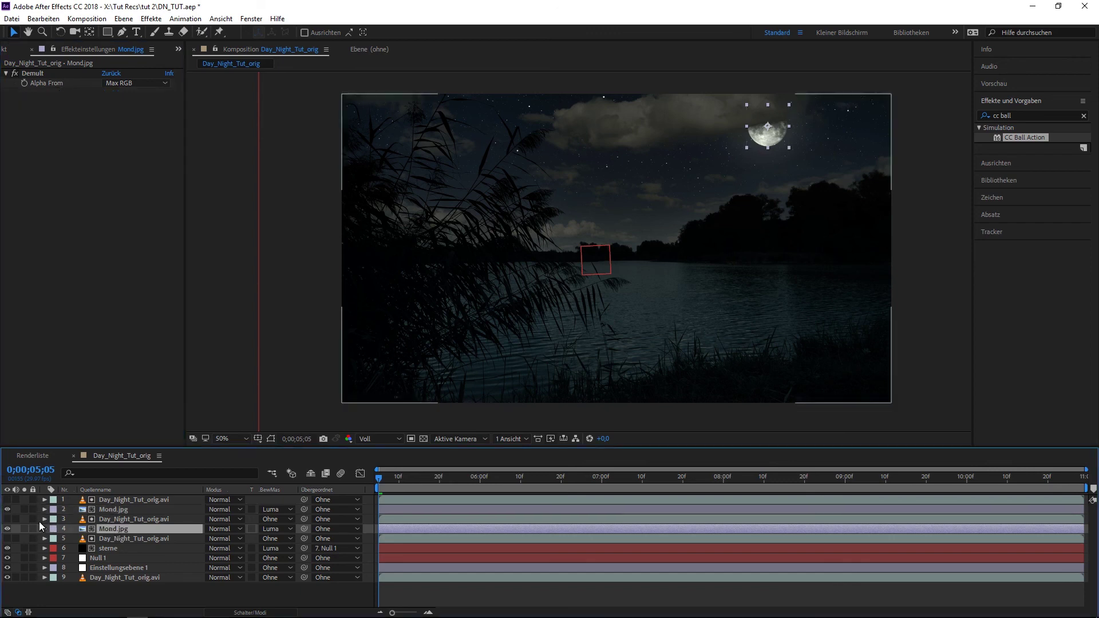
Duplicate Mond.jpg, move the copy down onto the lake surface, and put it at the top of the stack.
left_click(8, 529)
left_click(8, 529)
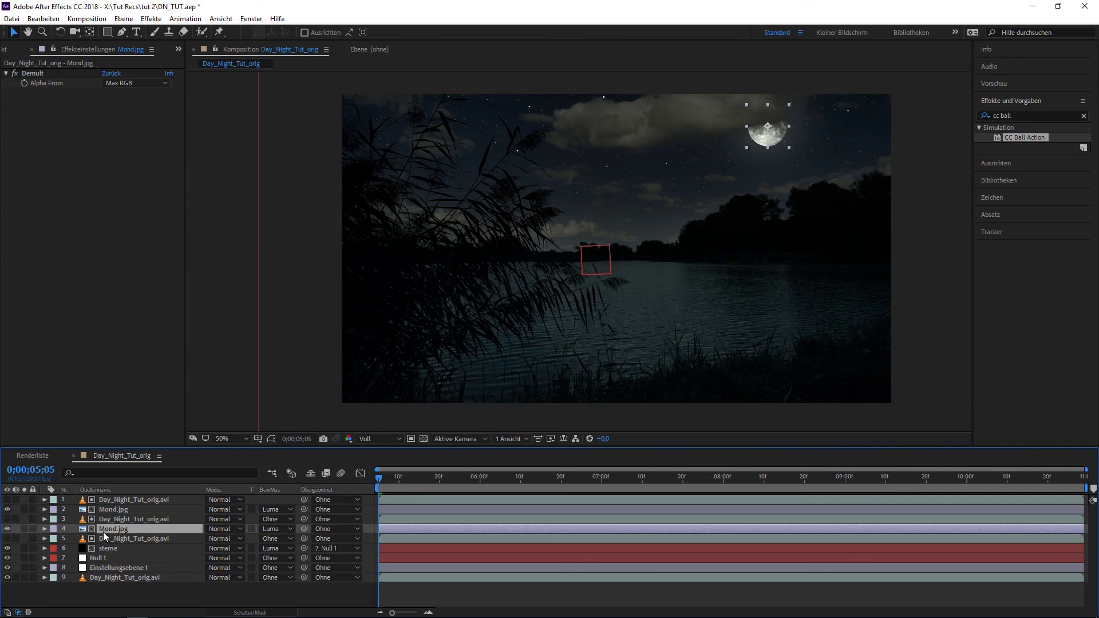
key("ctrl+d")
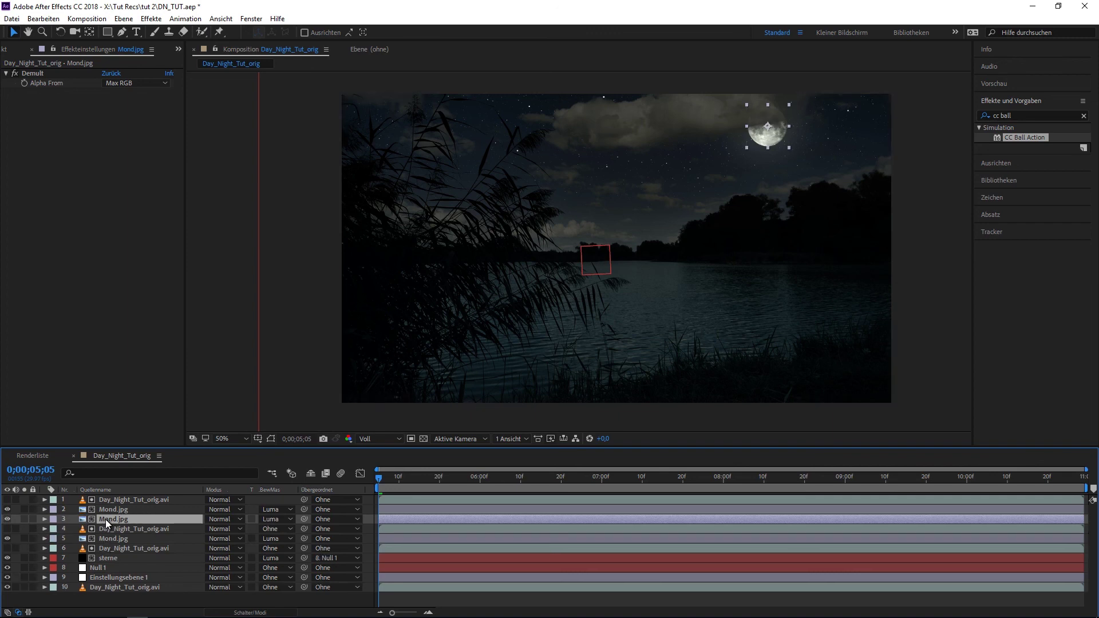
left_click_drag(766, 143, 768, 259)
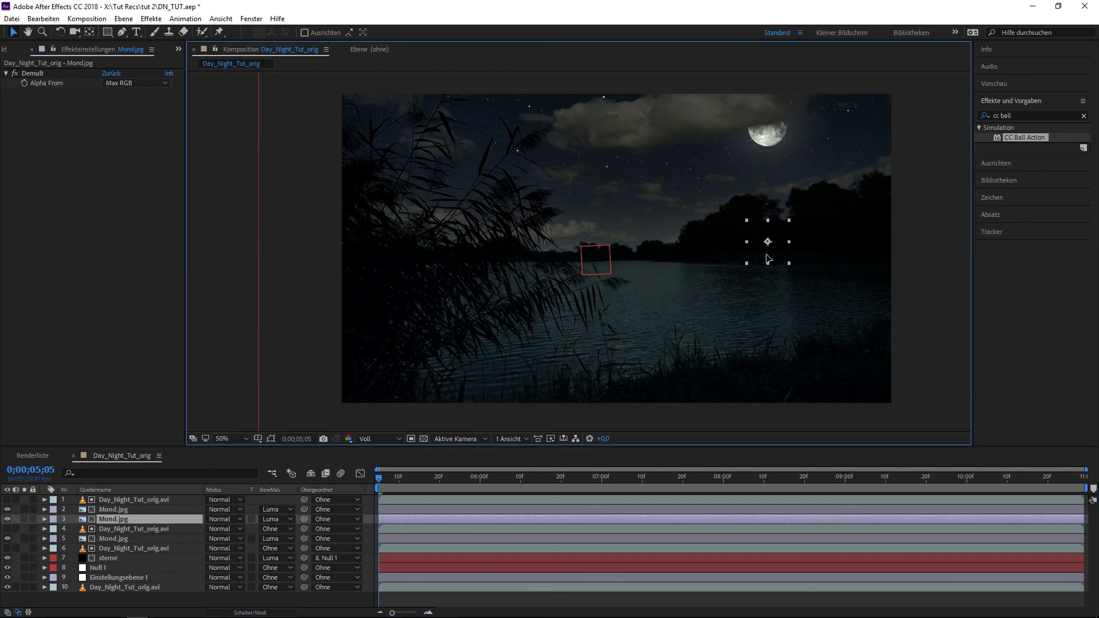
left_click_drag(768, 259, 771, 318)
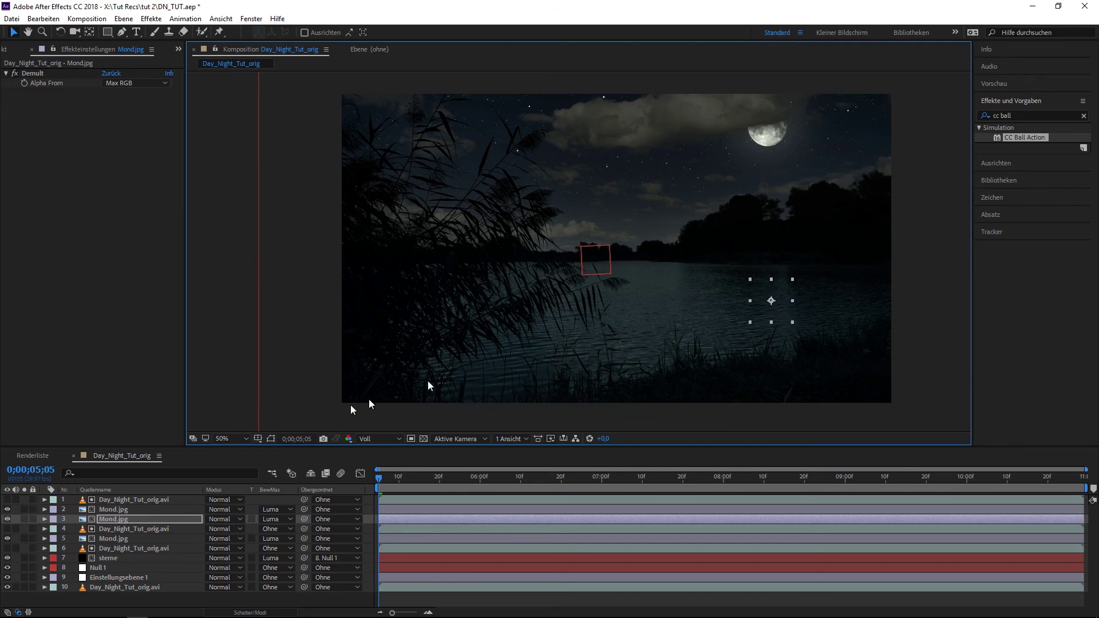
left_click(112, 521)
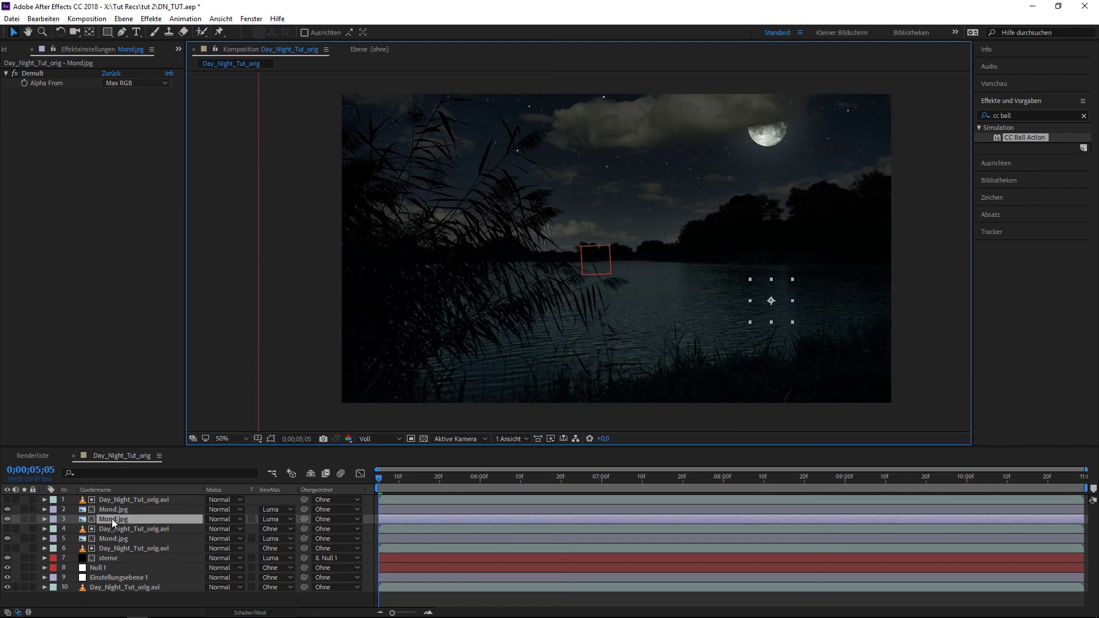
left_click_drag(111, 520, 114, 498)
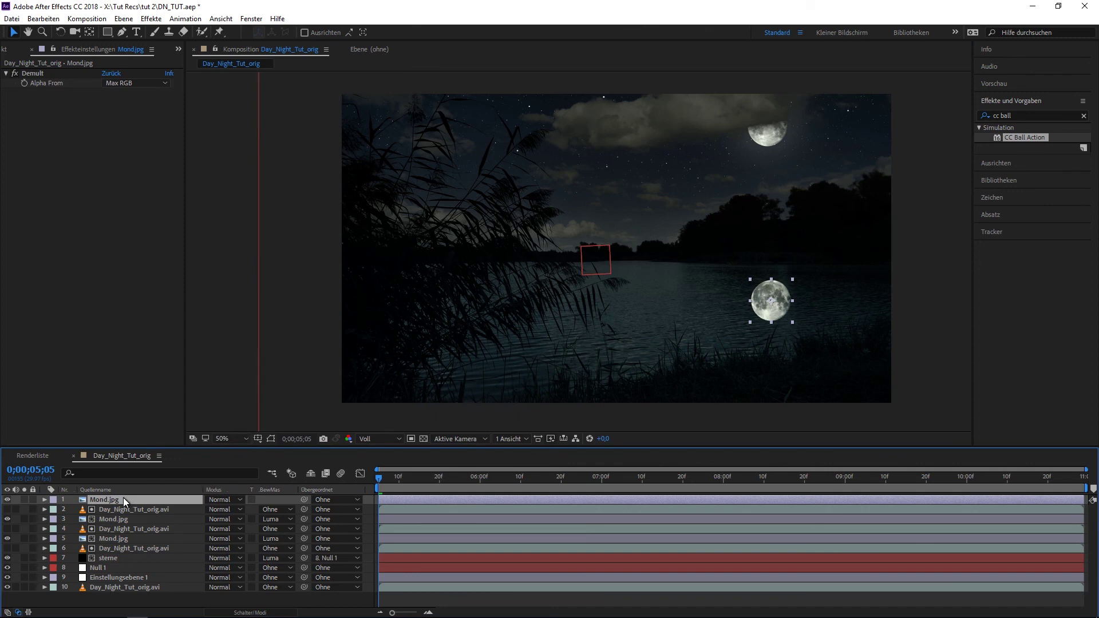
Add Feld schnell weichzeichnen to the water moon copy at a radius of about 215, then select layer 2.
left_click(152, 19)
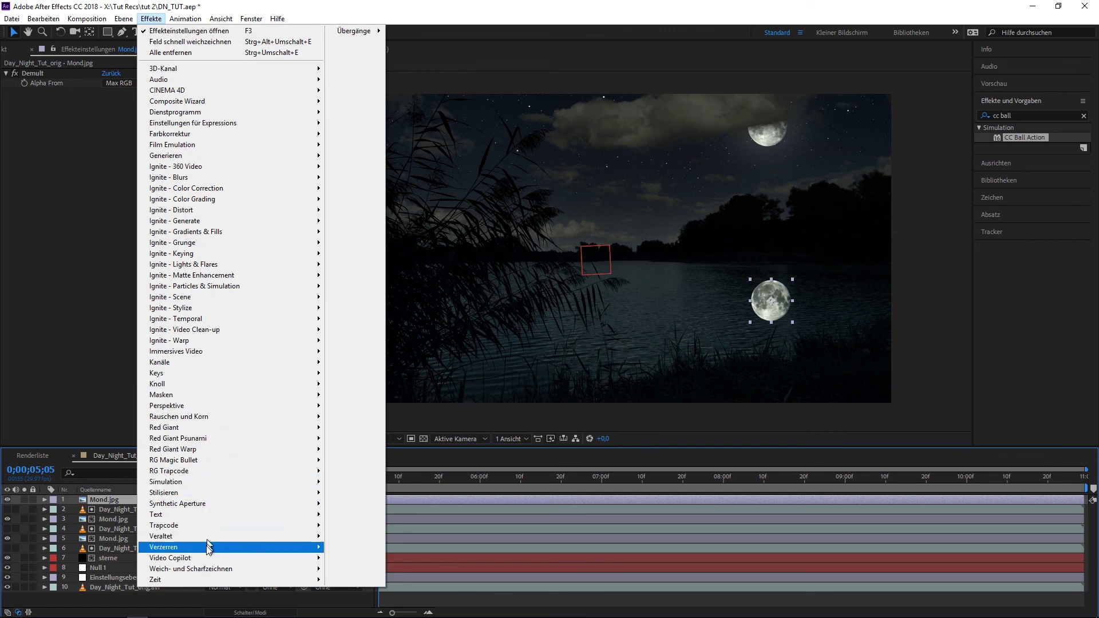
mouse_move(204, 571)
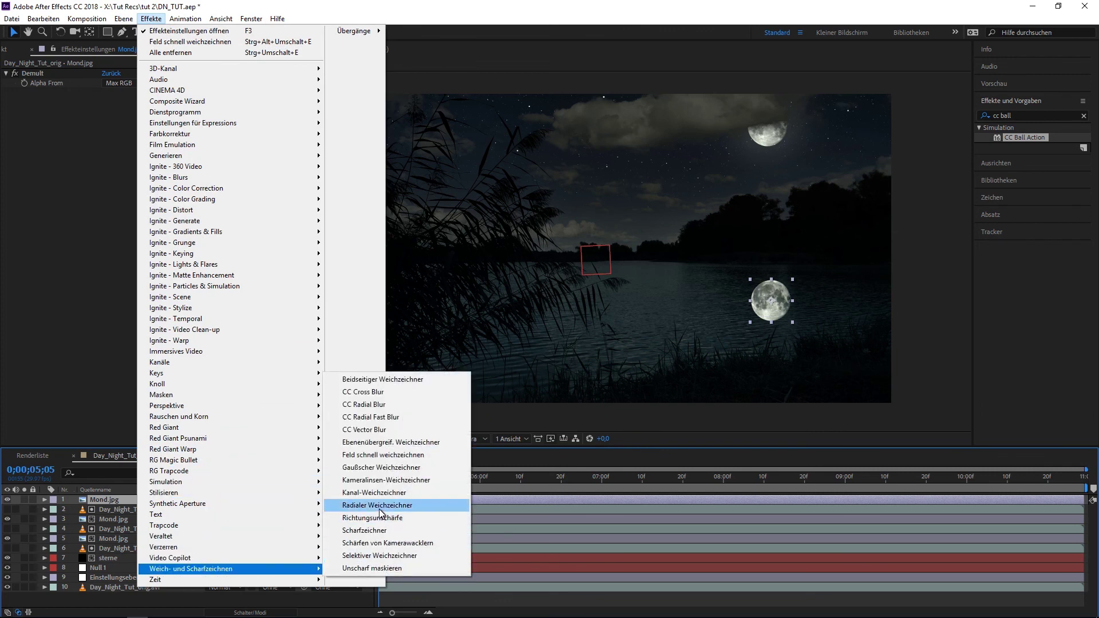
left_click(367, 456)
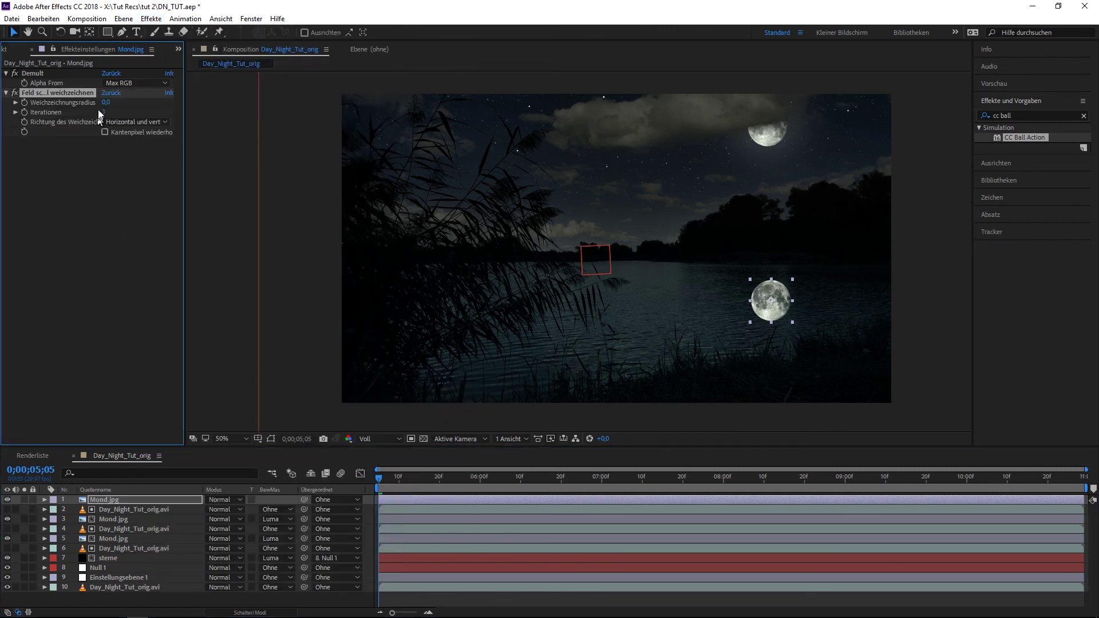
left_click_drag(106, 102, 205, 102)
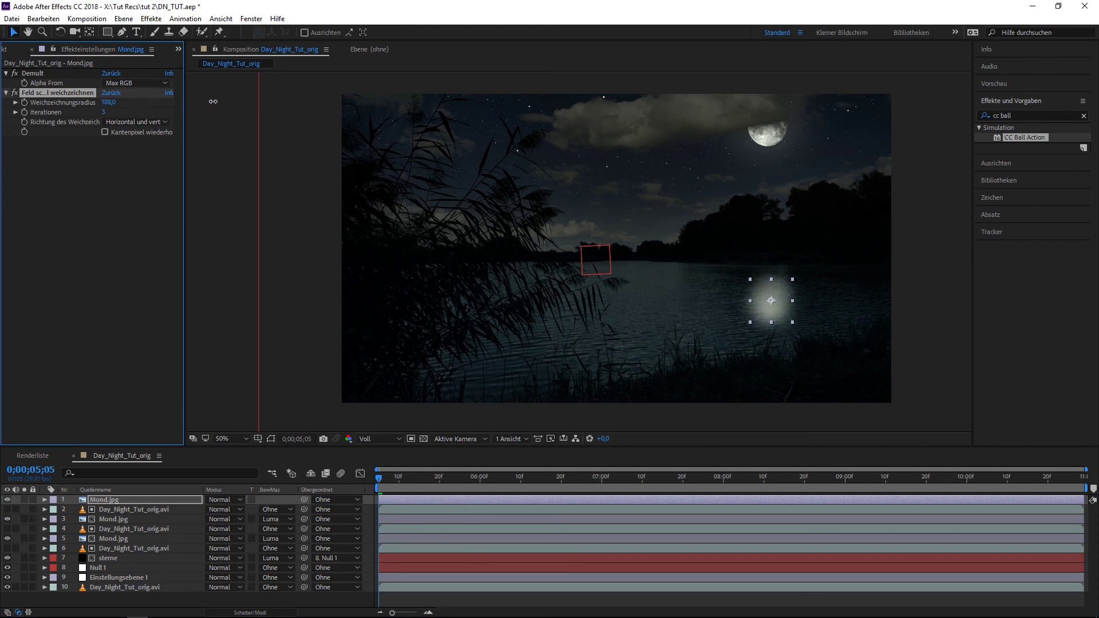
left_click_drag(213, 101, 225, 98)
left_click(98, 500)
left_click(111, 510)
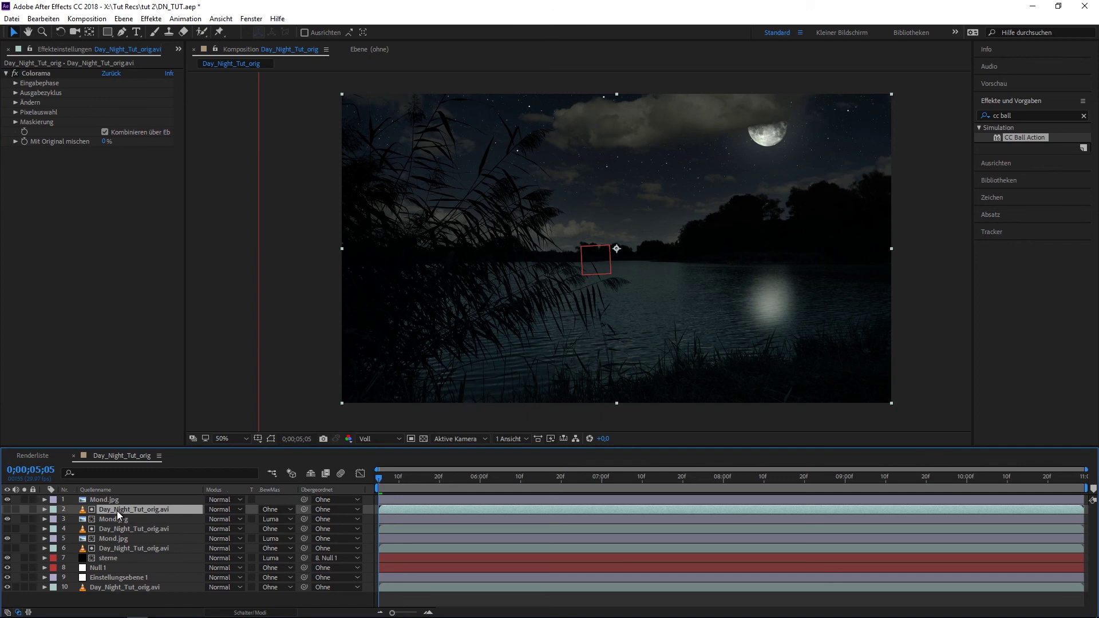
Duplicate Day_Night_Tut_orig.avi, move the copy to the top of the stack and make it visible.
key("ctrl+d")
left_click_drag(111, 512, 111, 500)
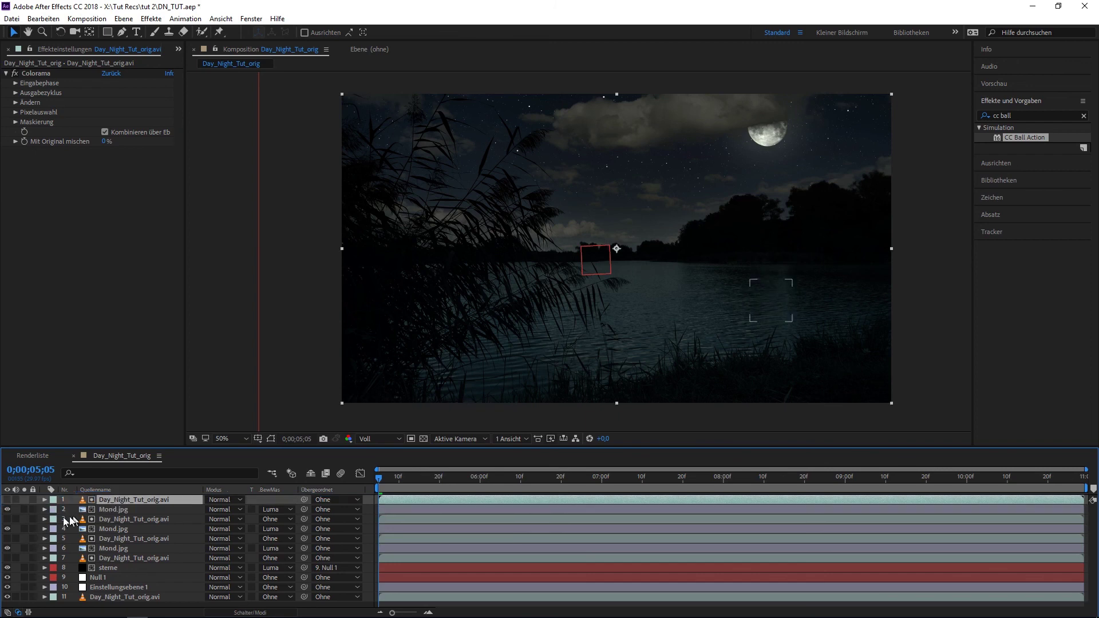
left_click(7, 500)
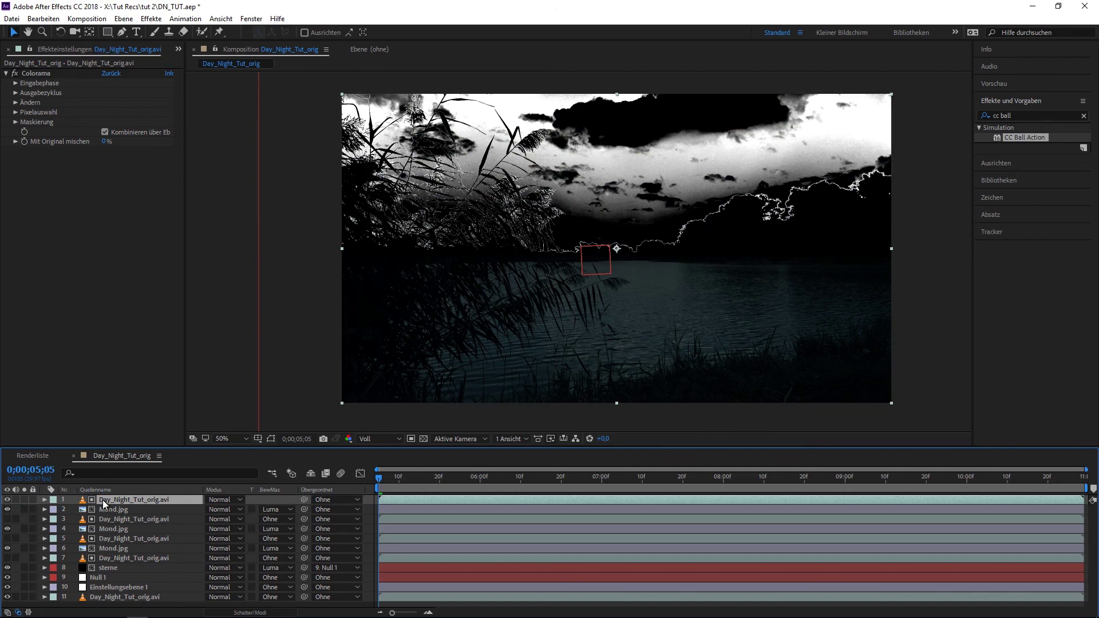
Invert Maske 1 on the top footage copy so it covers the water, then hide that layer.
left_click(271, 439)
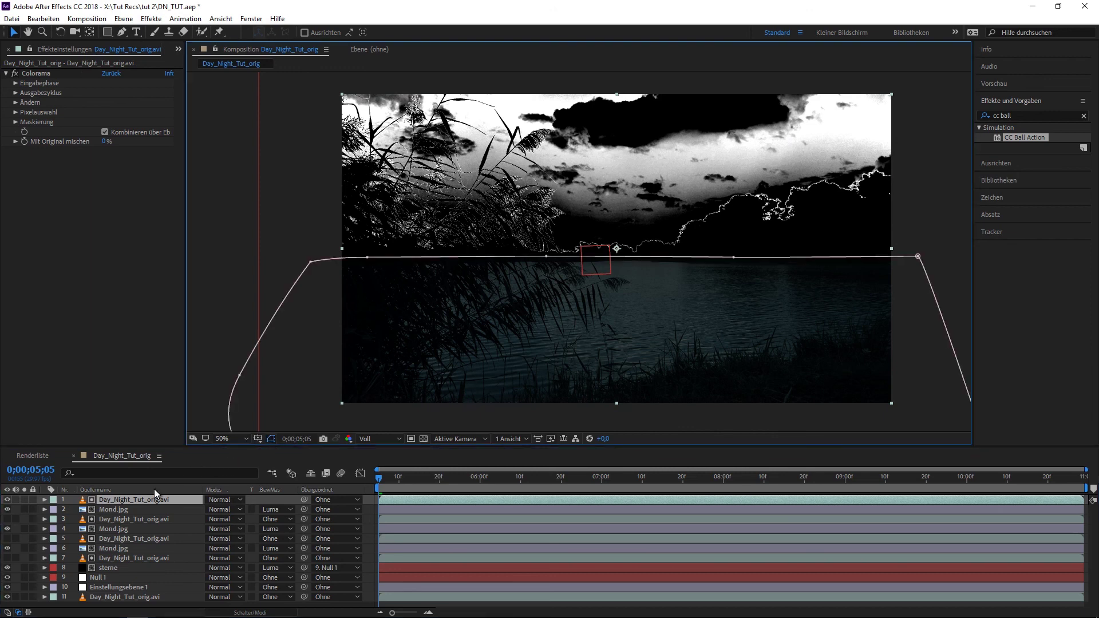
key("m")
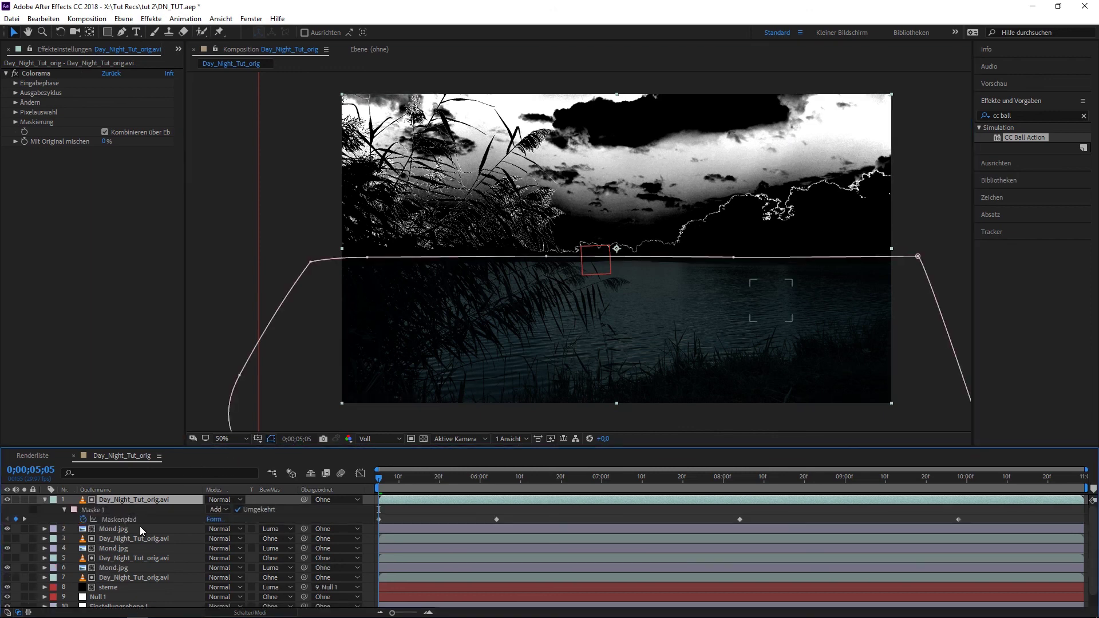
left_click(237, 510)
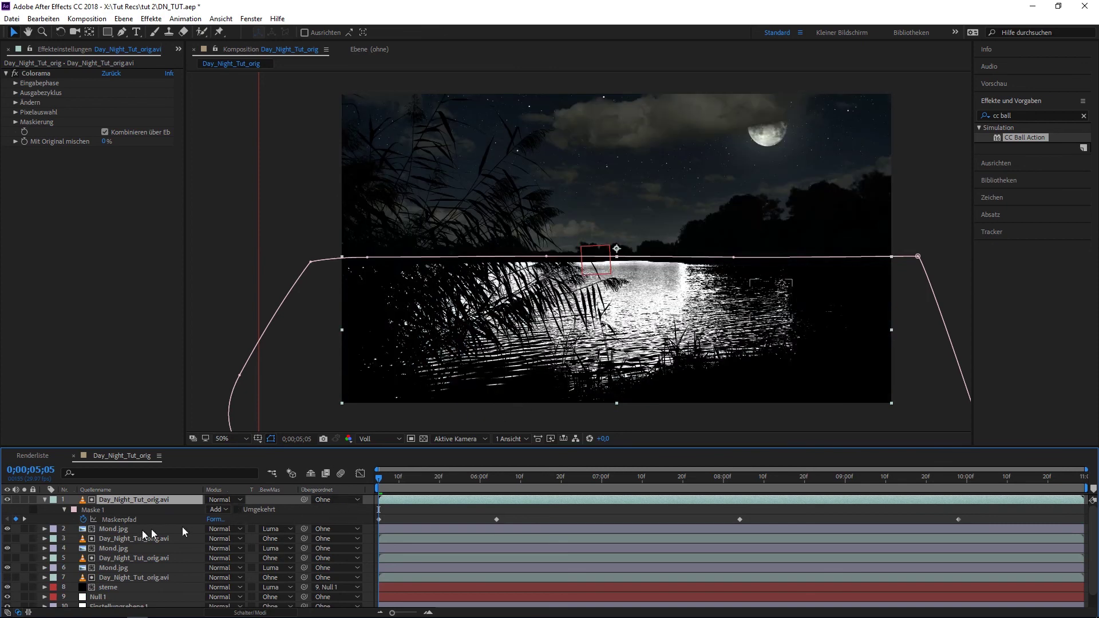
left_click(8, 499)
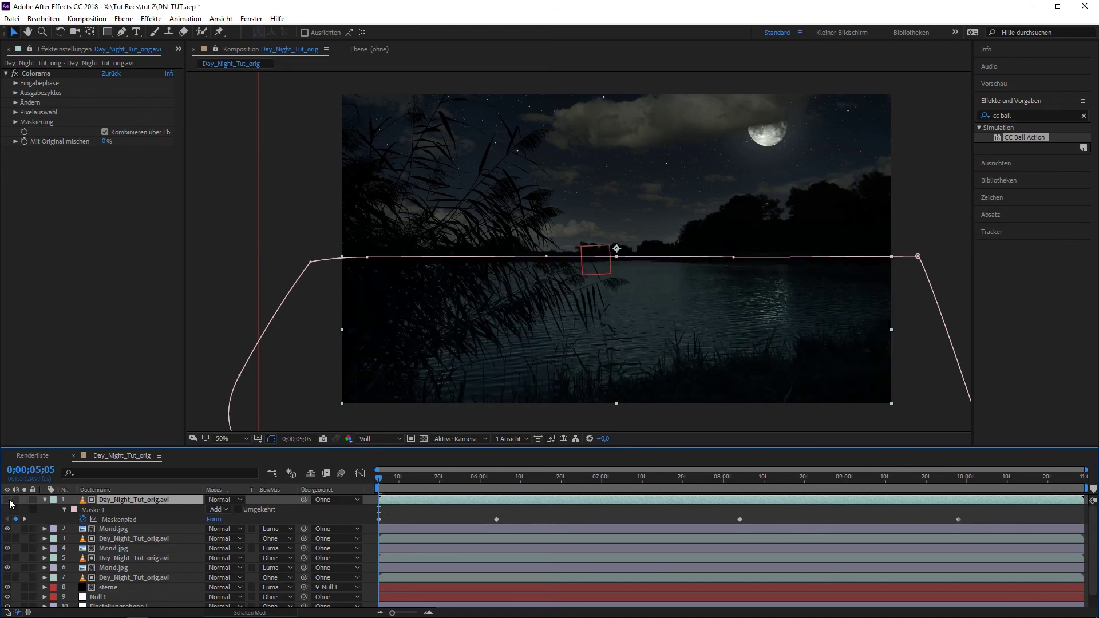
left_click(271, 438)
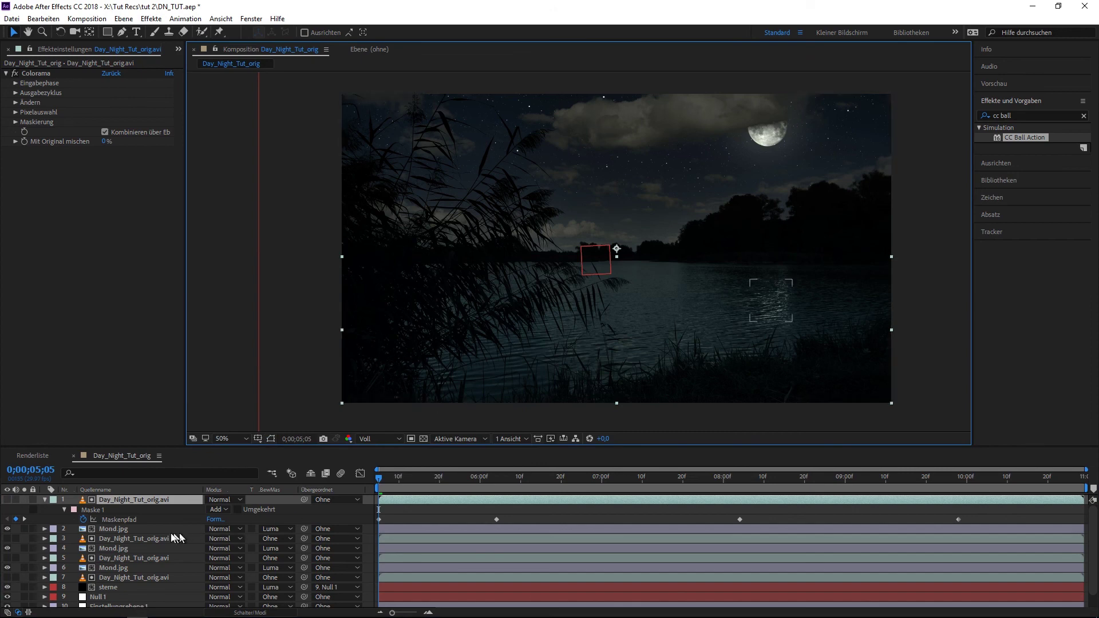
Keep Luma-Maske on the reflection Mond.jpg and parent it to Null 1.
left_click(103, 528)
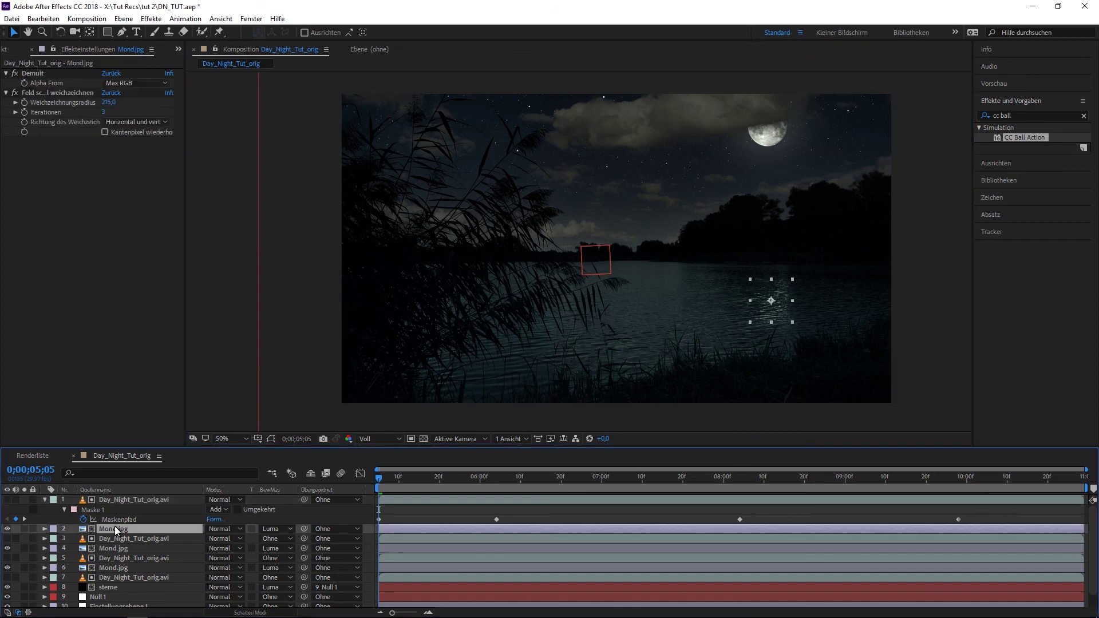
left_click(273, 528)
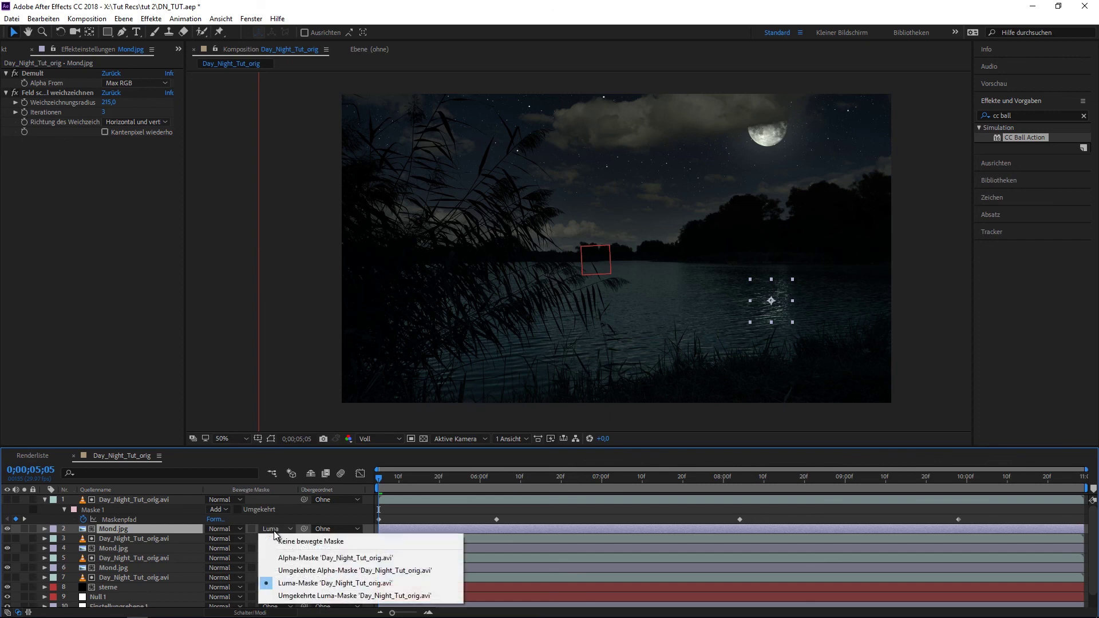
left_click(311, 584)
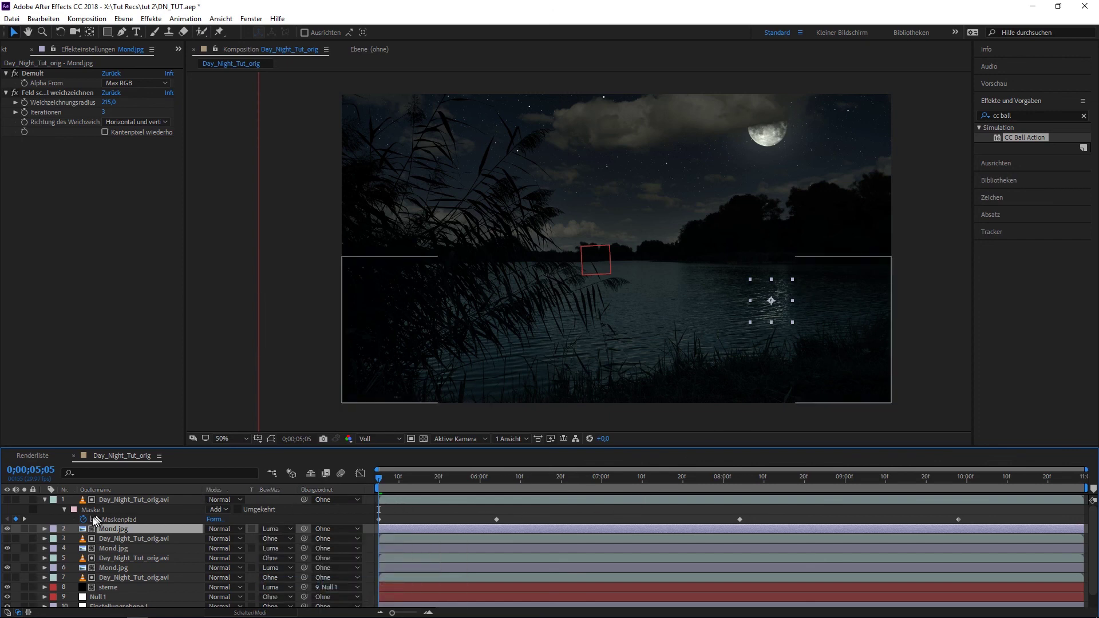
left_click(515, 417)
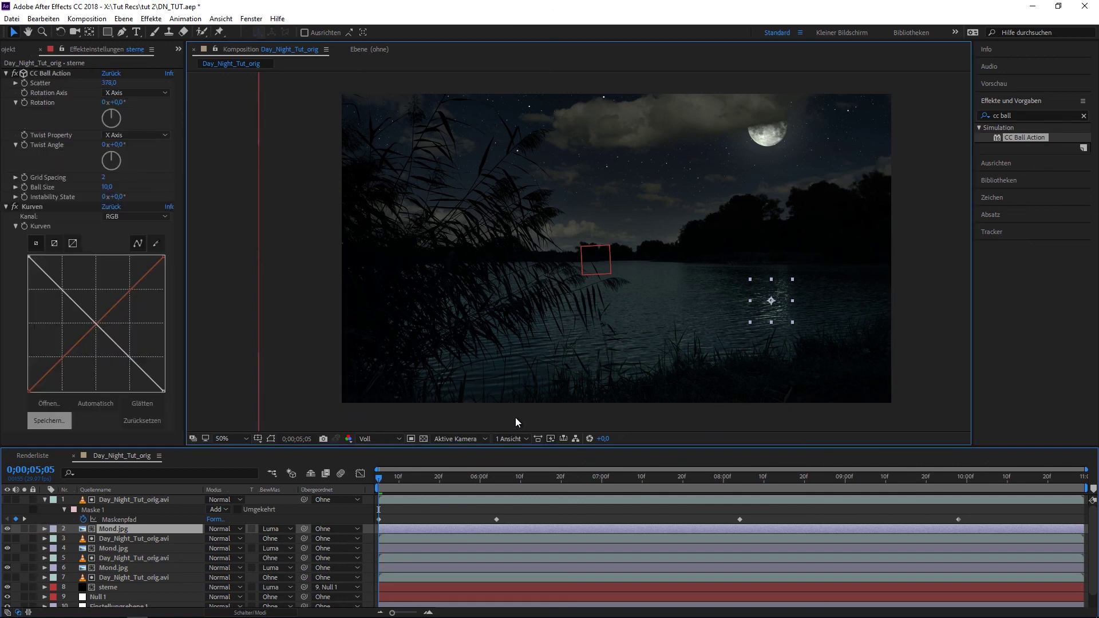
left_click_drag(379, 478, 564, 489)
left_click(458, 529)
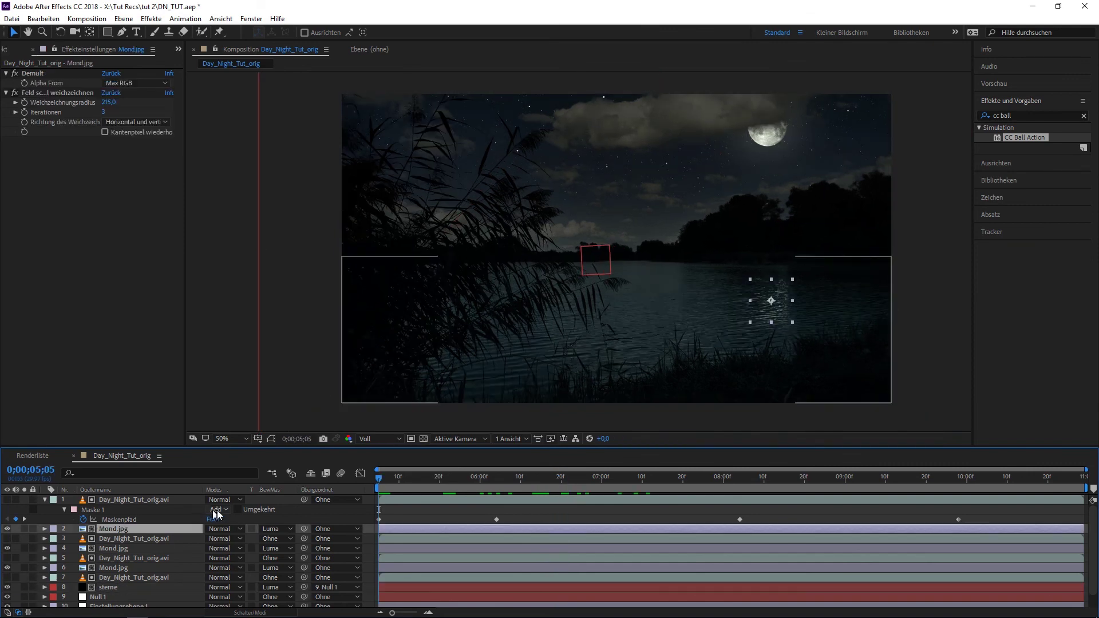
key("Home")
left_click(46, 499)
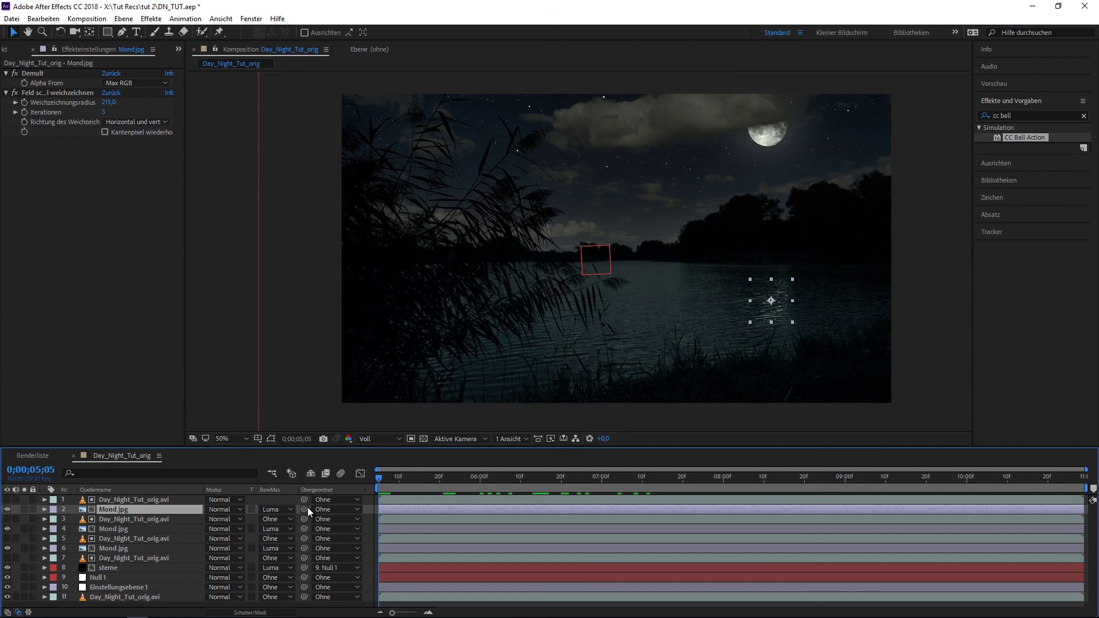
left_click_drag(305, 509, 109, 577)
Parent the layer 6 and layer 4 Mond.jpg moons to Null 1, then scrub forward to check.
left_click(112, 548)
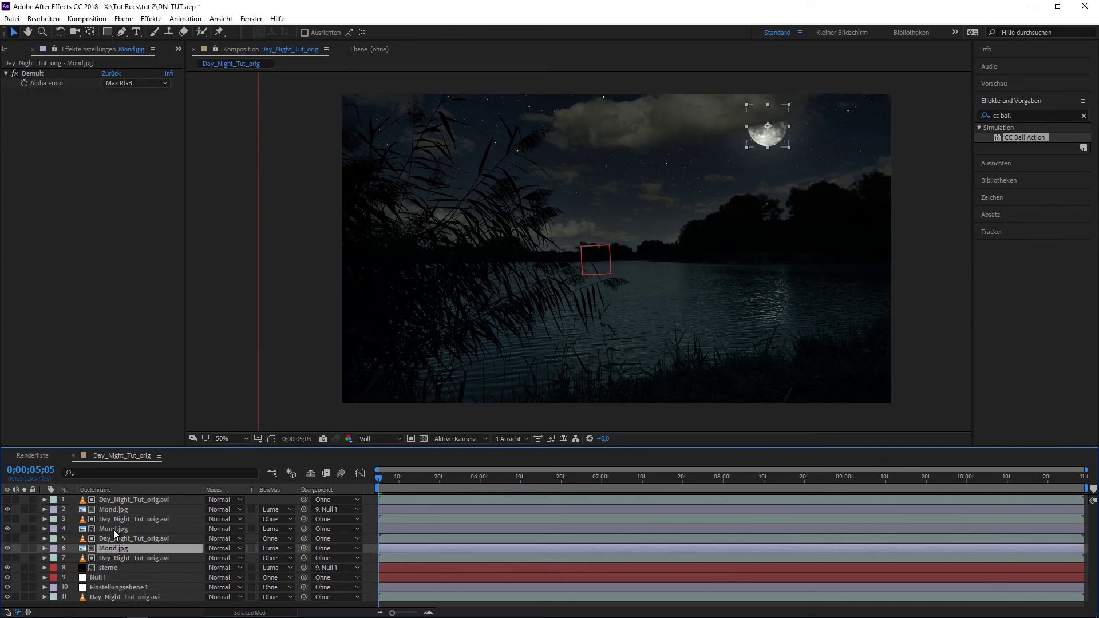
left_click_drag(304, 548, 115, 578)
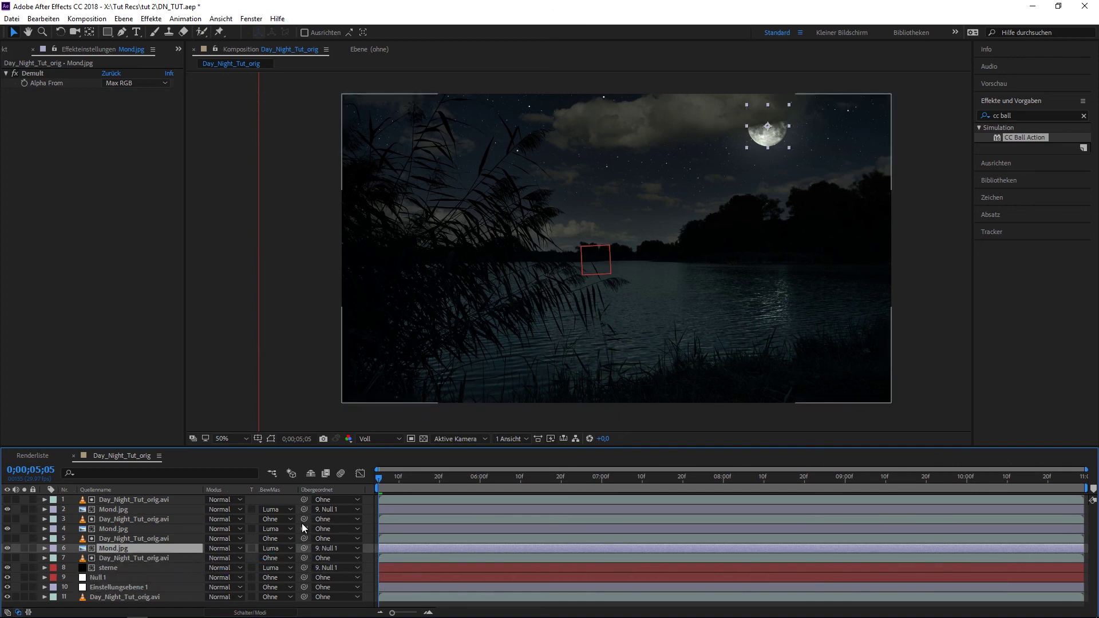
left_click_drag(304, 529, 107, 575)
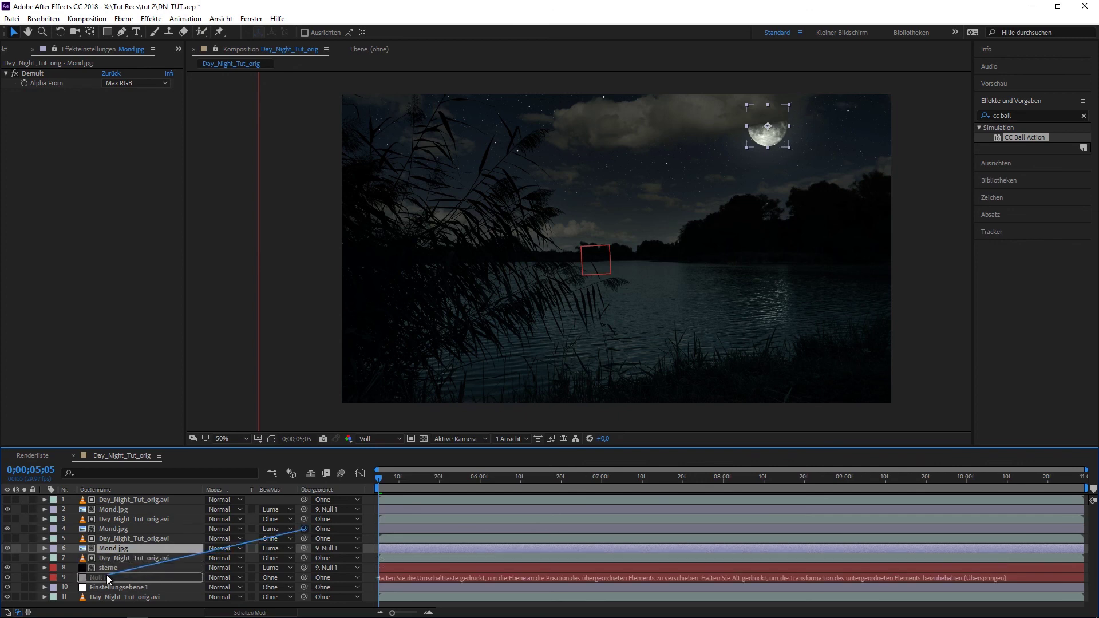
left_click_drag(105, 575, 106, 575)
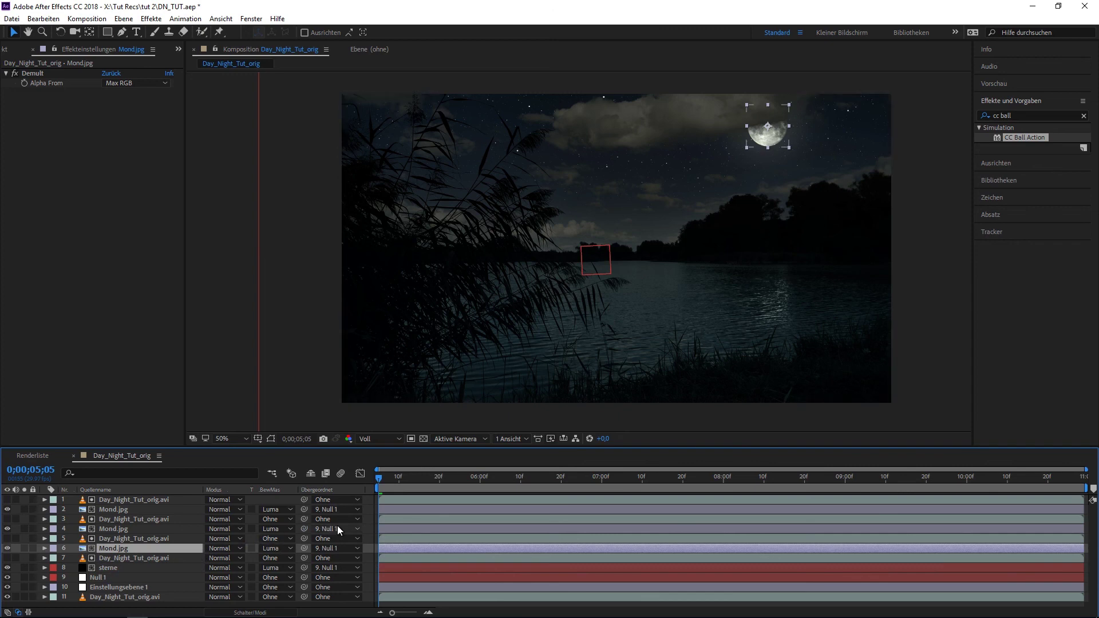
mouse_move(391, 479)
left_mouse_down()
mouse_move(856, 479)
mouse_move(315, 508)
left_mouse_up()
Create a new adjustment layer, Einstellungsebene 2, above the top footage layer.
key("KP_1")
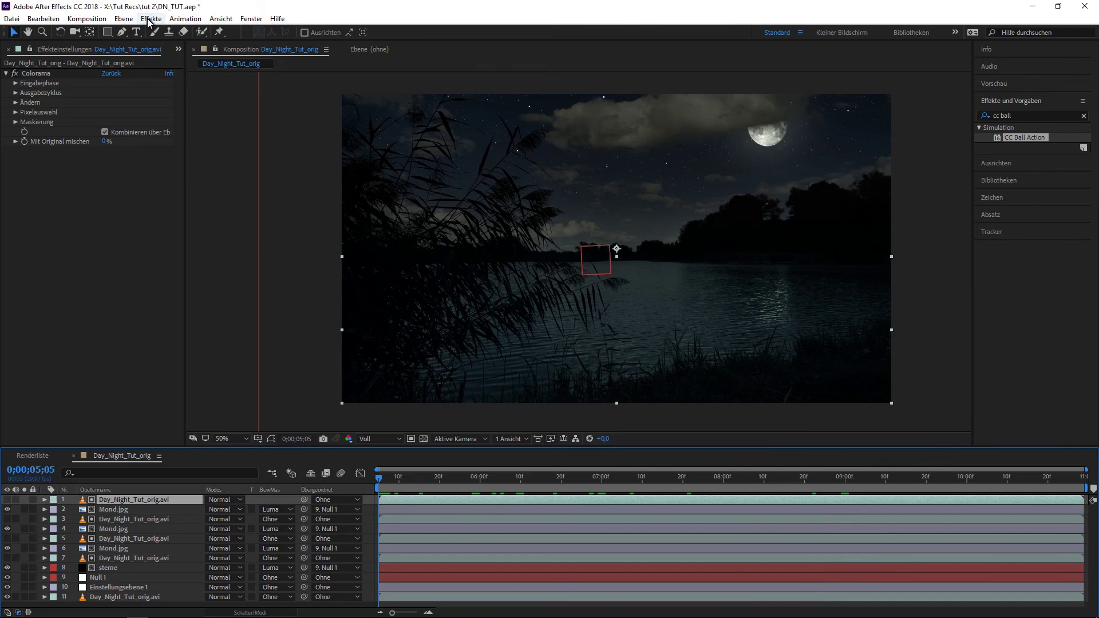
left_click(148, 21)
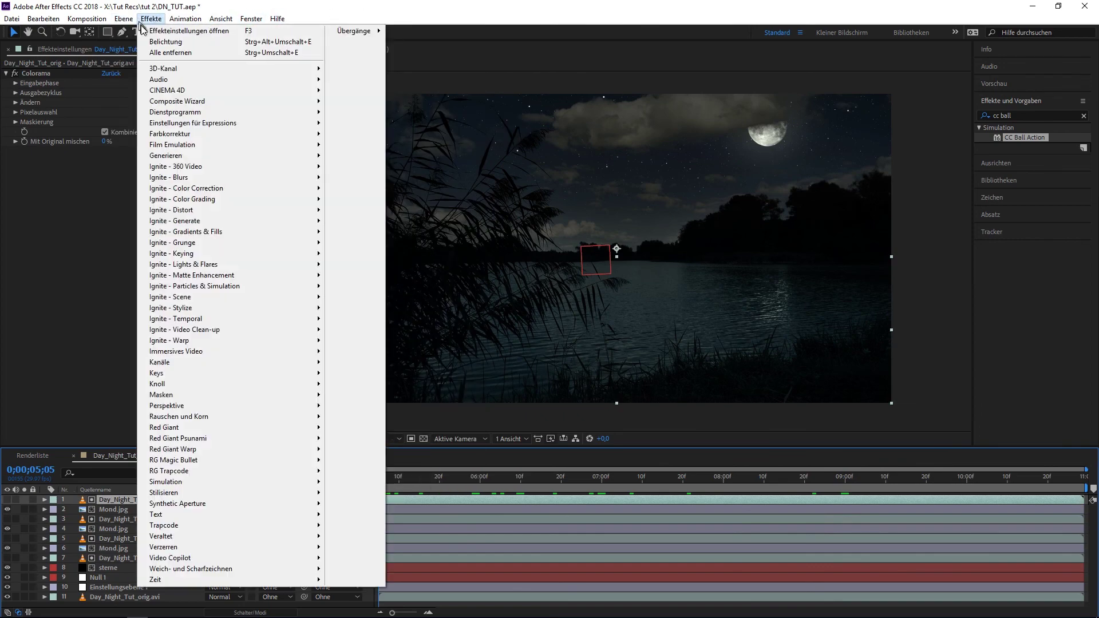
mouse_move(203, 33)
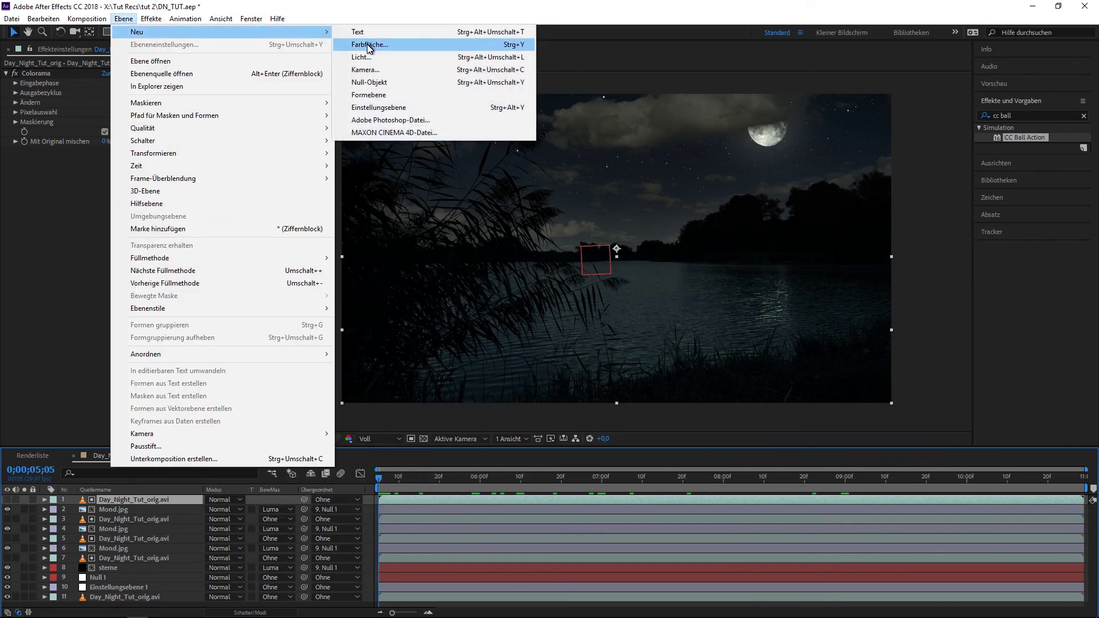
left_click(382, 108)
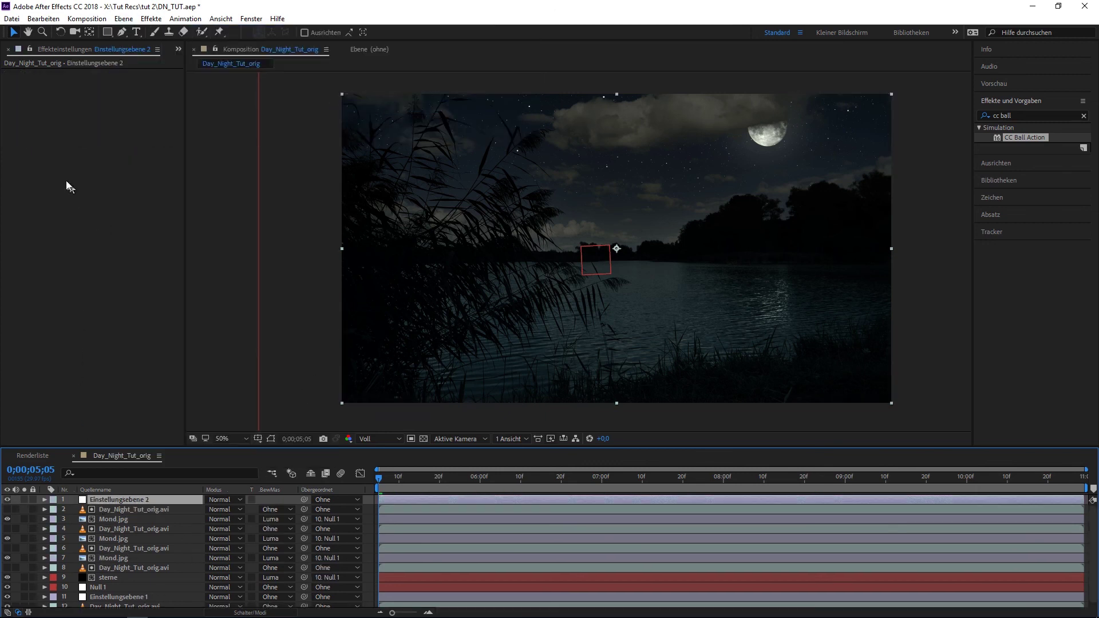
Apply Colorista IV to Einstellungsebene 2.
right_click(50, 124)
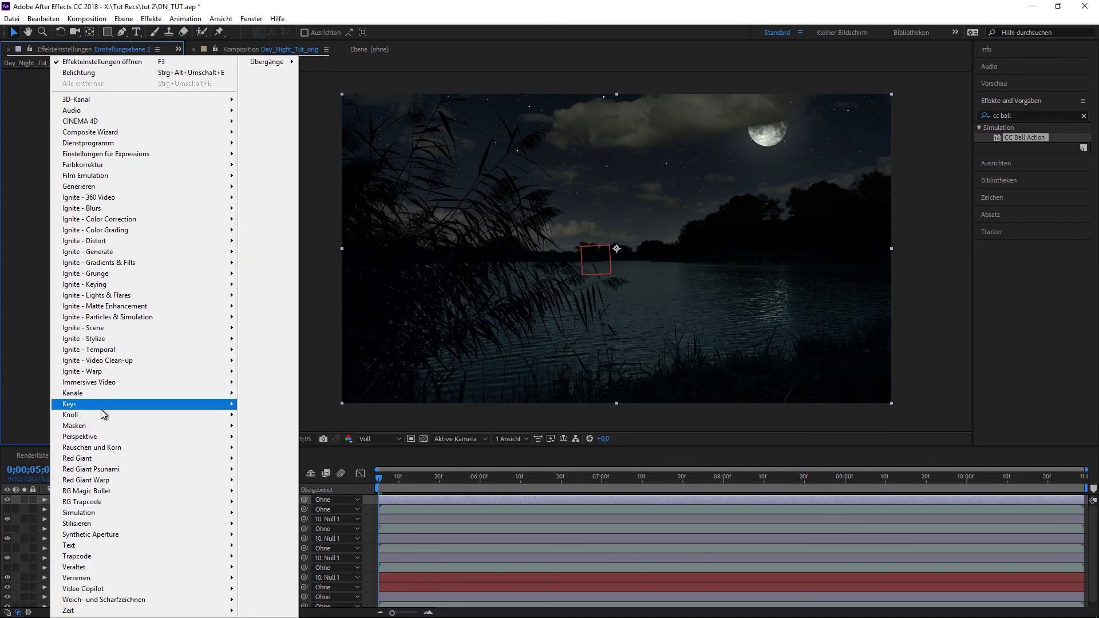
mouse_move(112, 555)
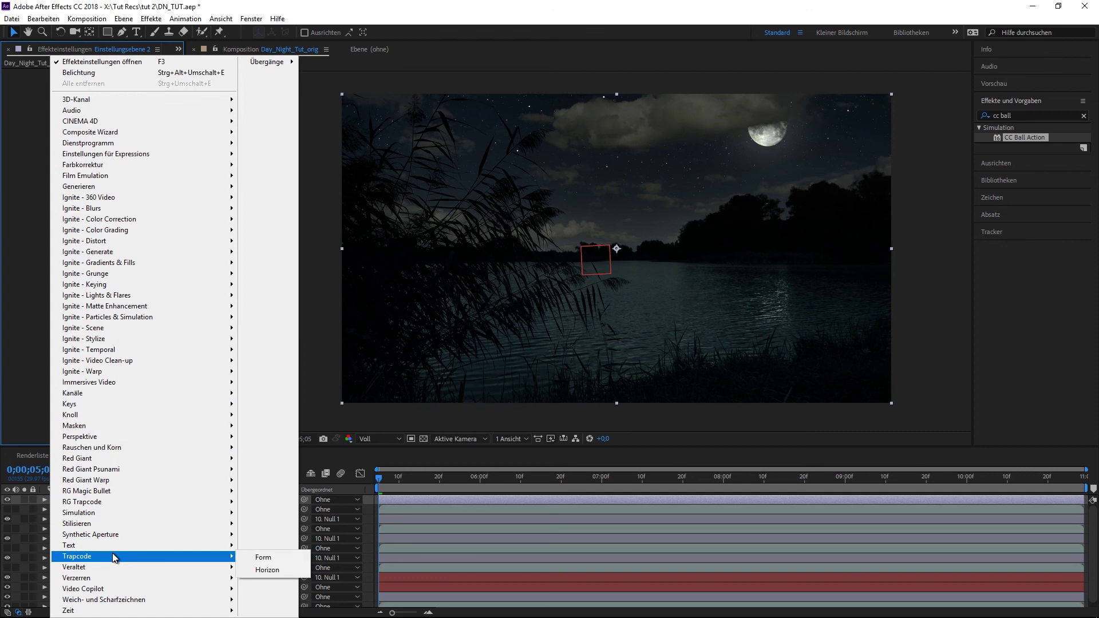
mouse_move(94, 502)
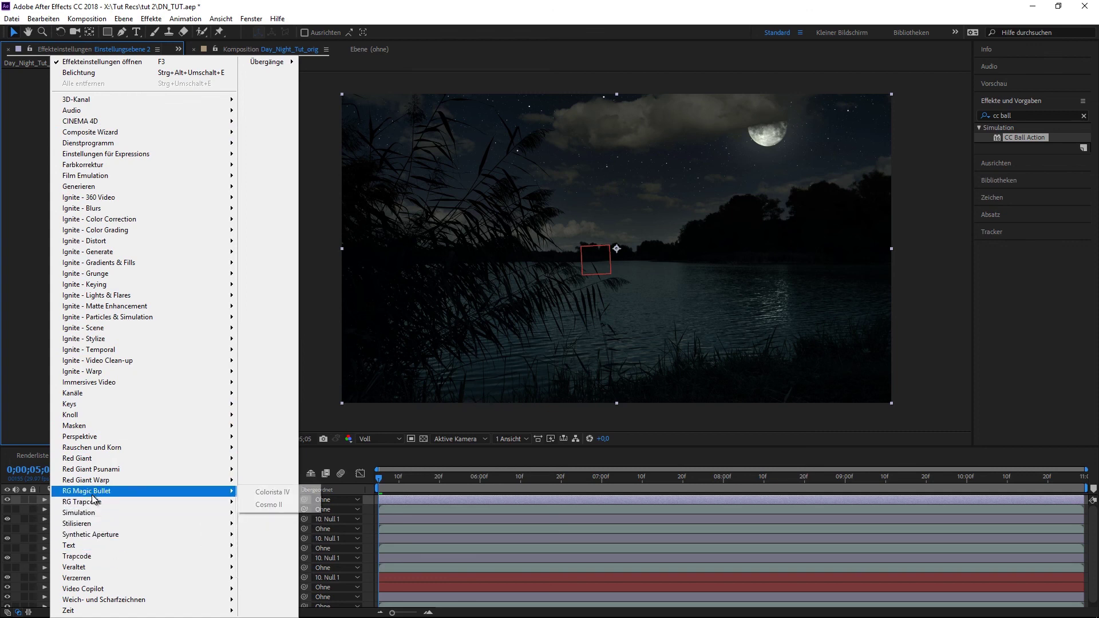
left_click(280, 492)
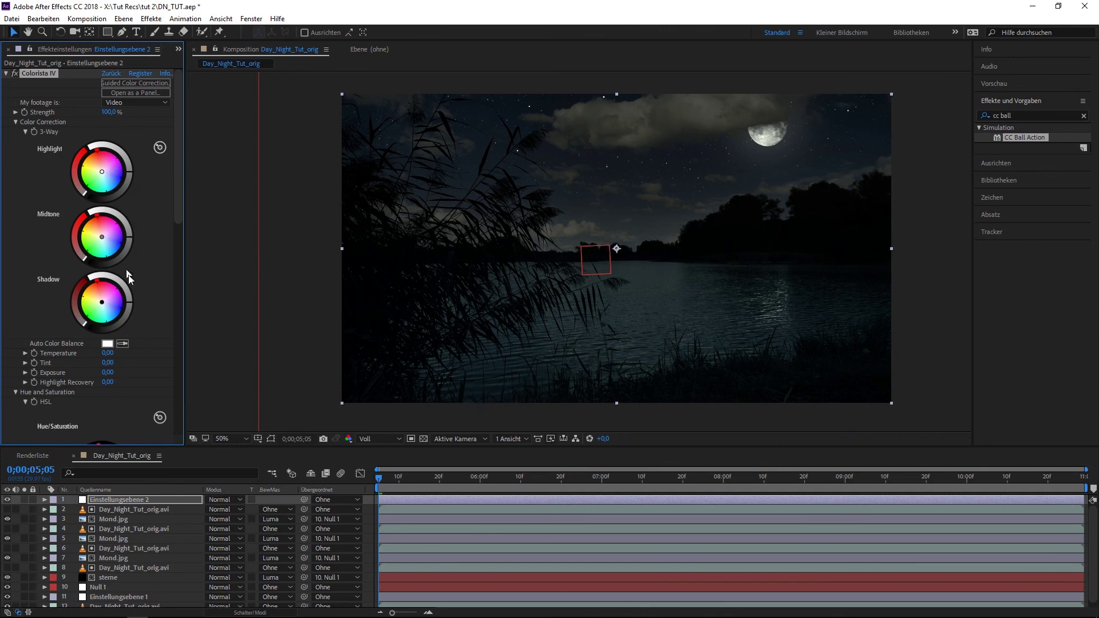
Test Colorista IV exposure and leave it at 0.00, then set Temperature to -24.
left_click_drag(108, 376, 183, 373)
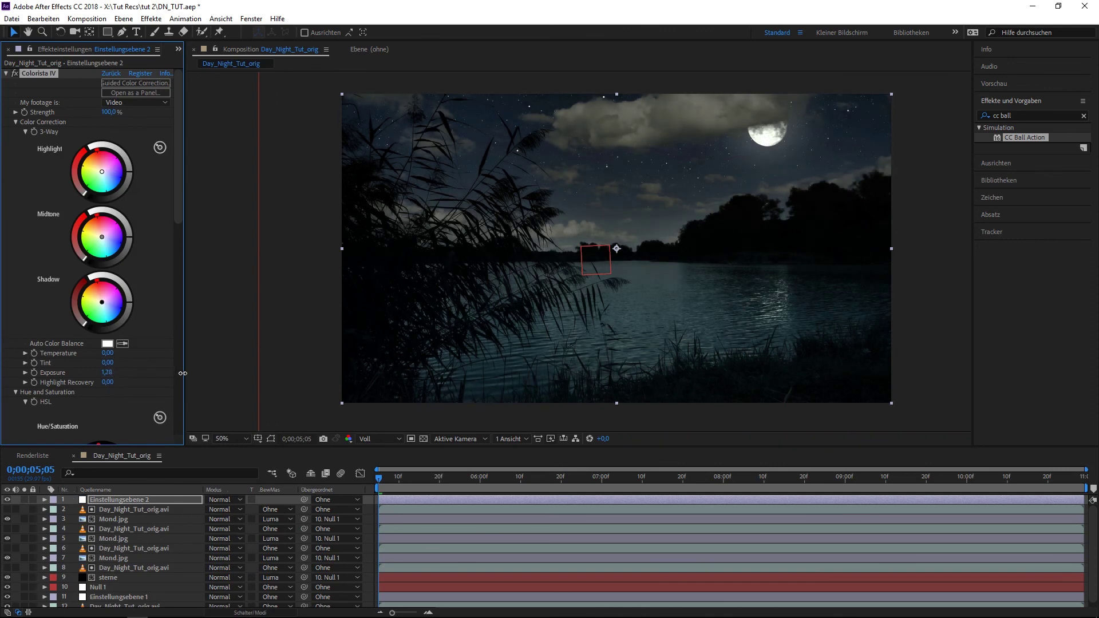
left_click_drag(183, 373, 117, 379)
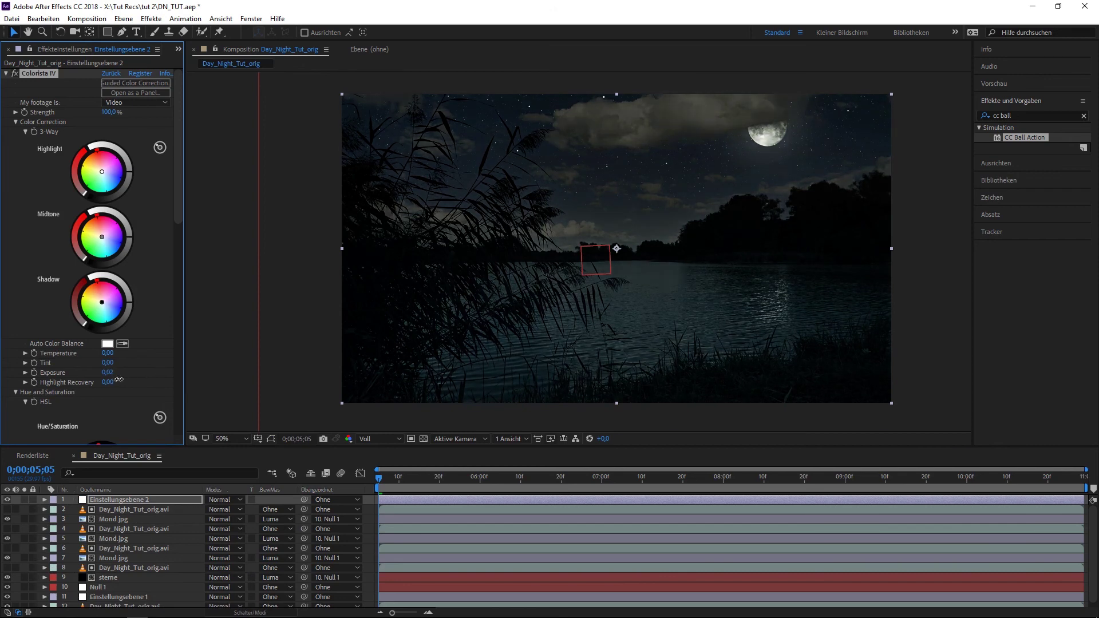
left_click_drag(133, 379, 119, 382)
left_click_drag(105, 359, 113, 357)
left_click_drag(122, 358, 80, 355)
Tint the highlights, push midtones toward yellow-green and shadows toward blue, viewing at 100%.
left_click_drag(103, 172, 107, 173)
left_click_drag(102, 234, 92, 238)
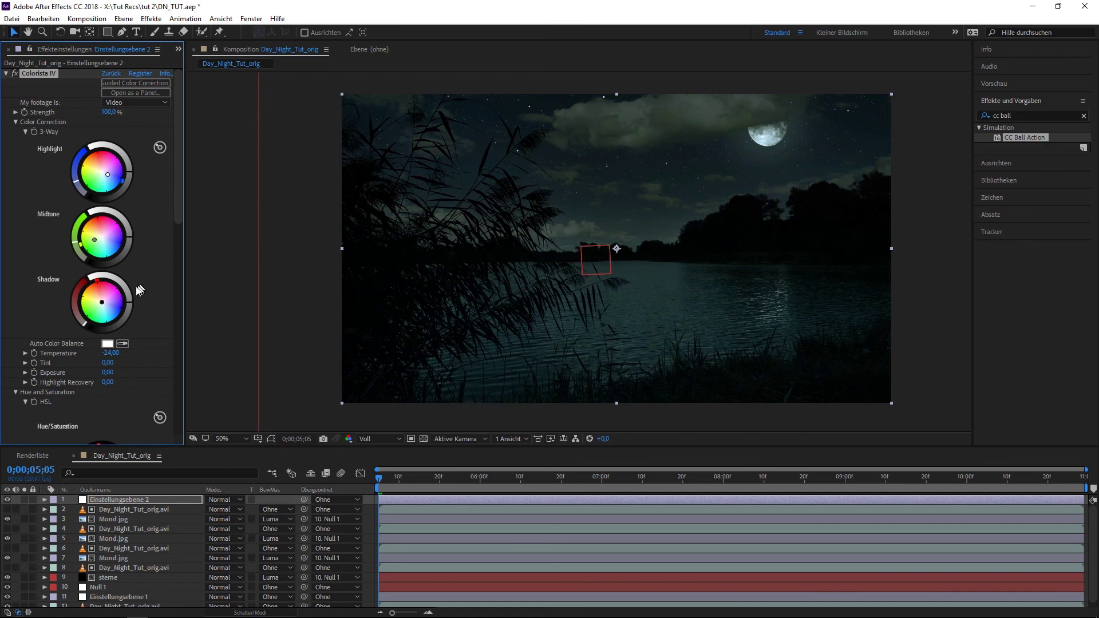
left_click_drag(105, 302, 102, 301)
key("period")
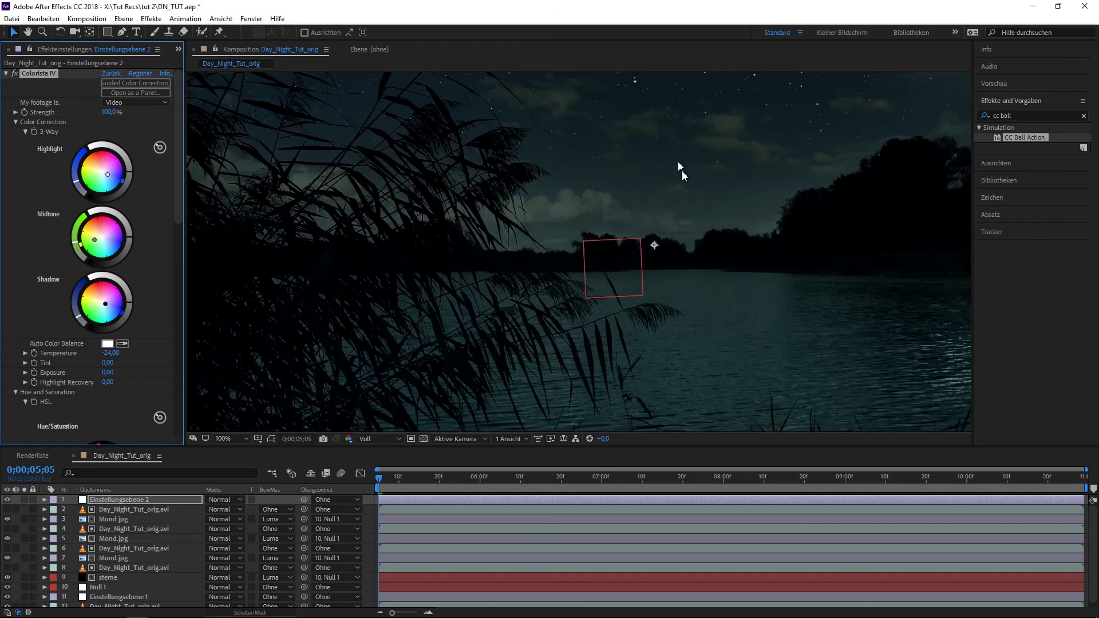
left_click_drag(684, 172, 672, 243)
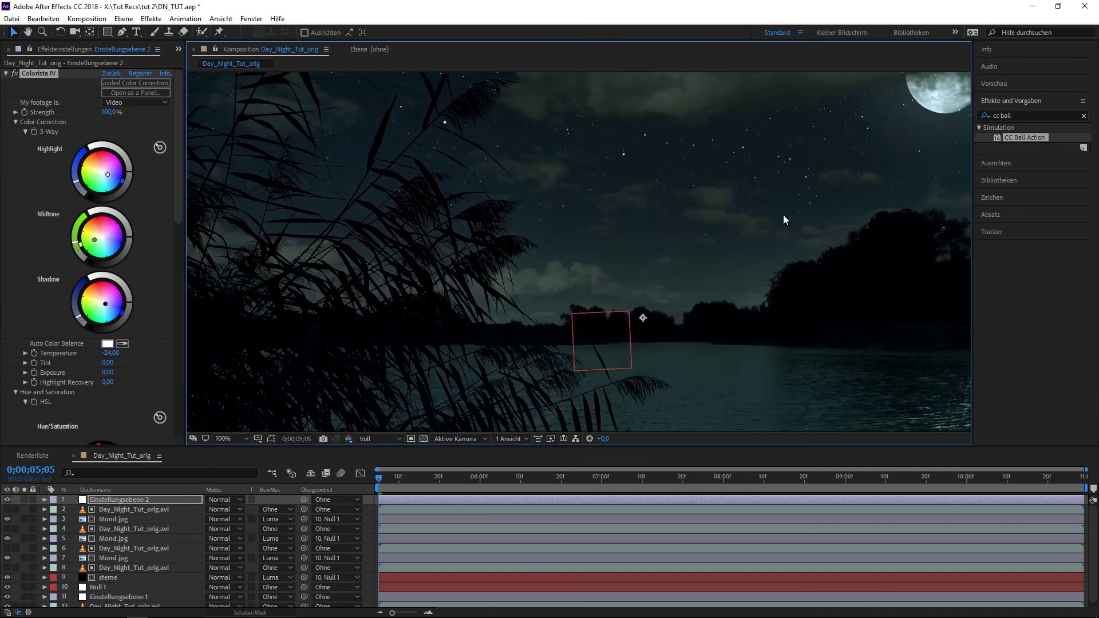
left_click_drag(782, 221, 759, 236)
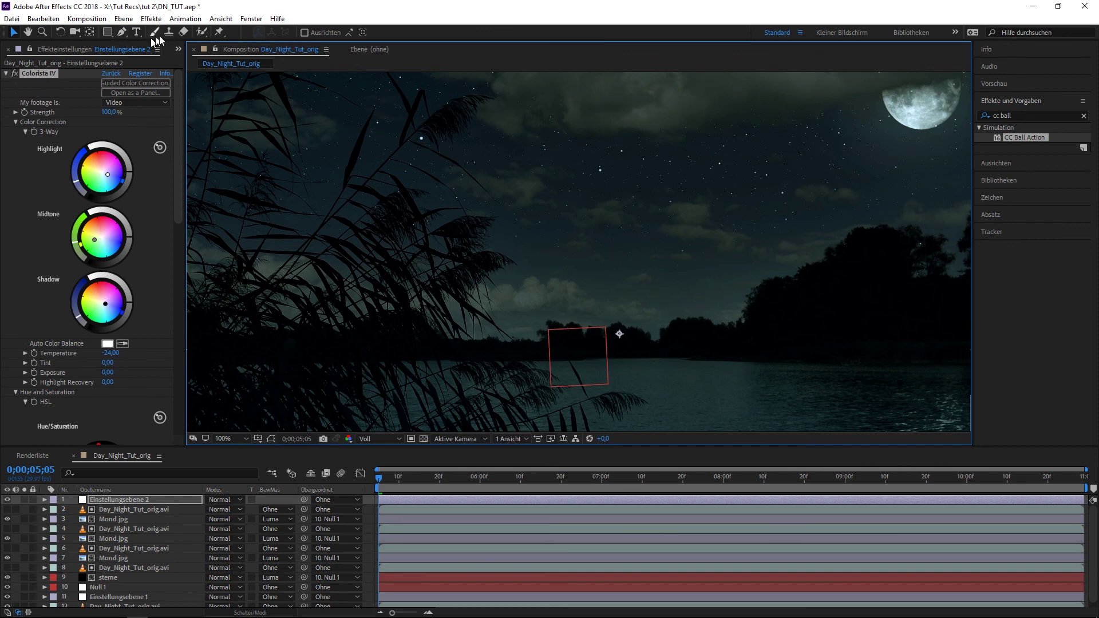
left_click(179, 50)
Set the project colour depth to 16-Bit pro Kanal in the project settings.
left_click(200, 63)
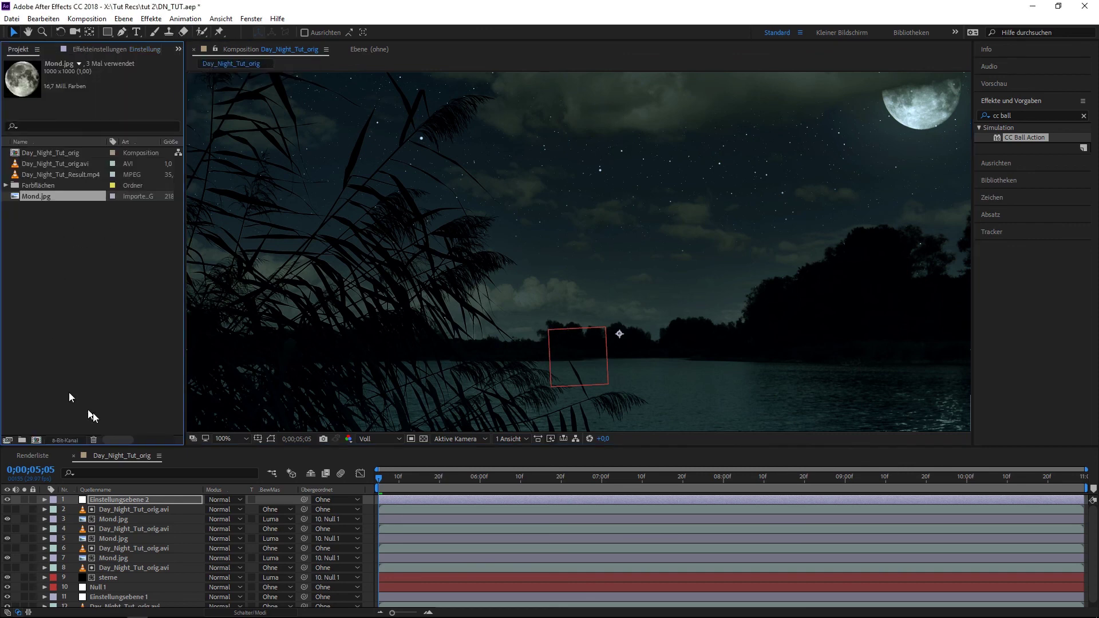
left_click(63, 442)
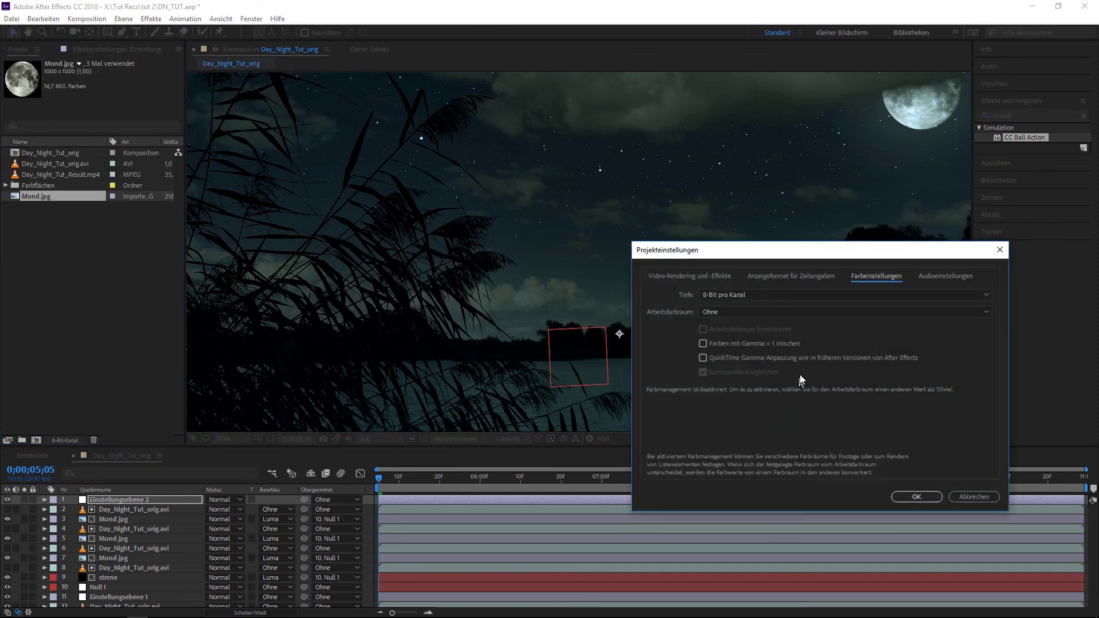
left_click(719, 296)
left_click(722, 321)
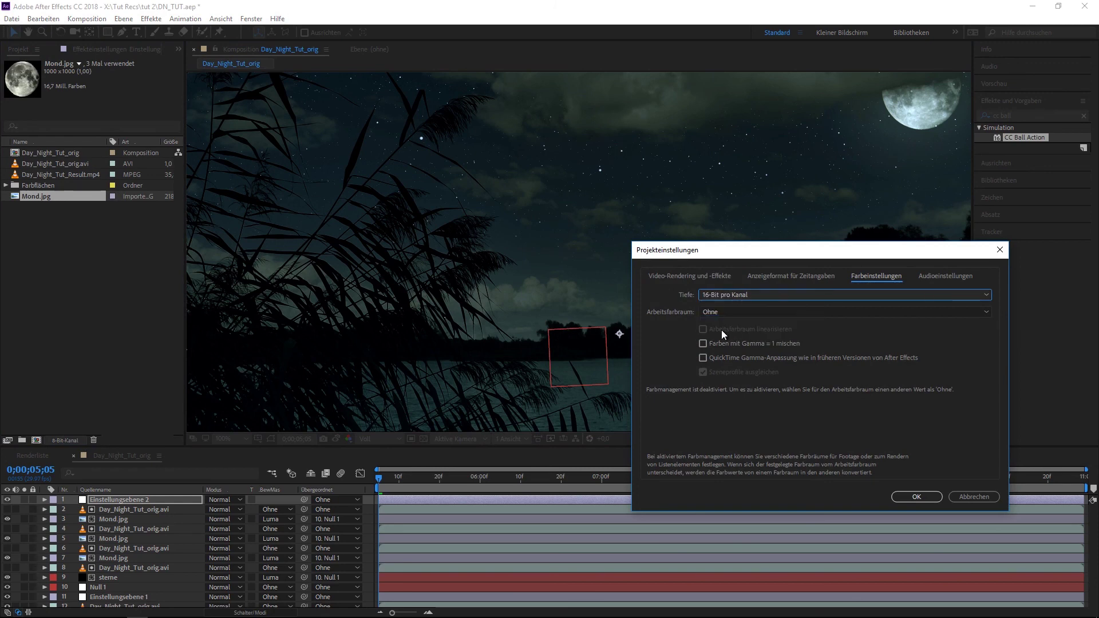
left_click(896, 495)
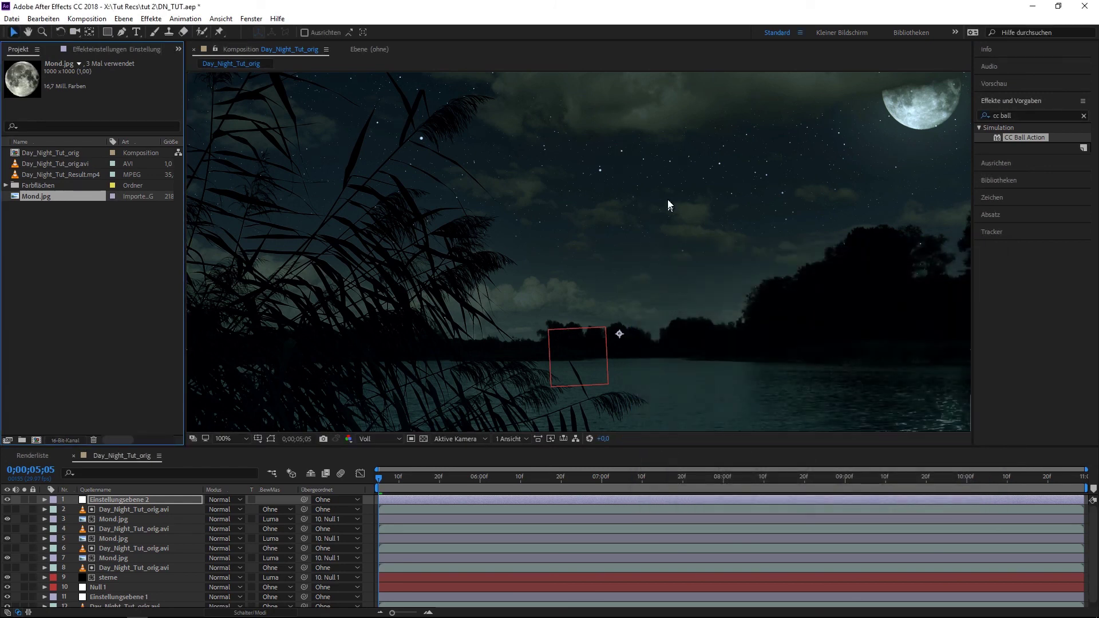
key("comma")
key("comma")
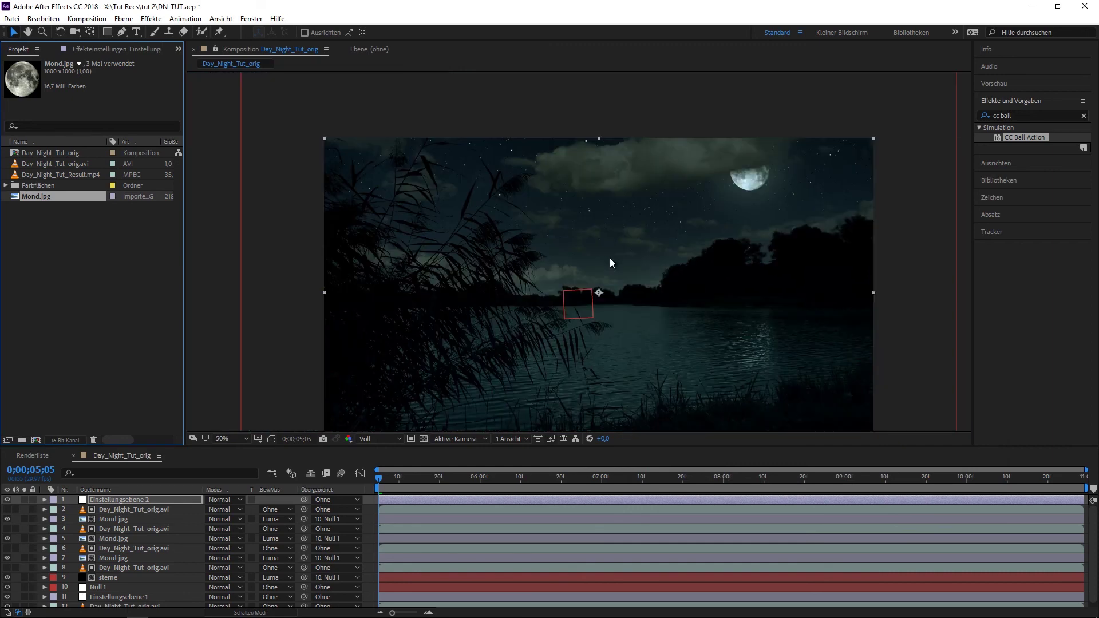
Select Einstellungsebene 2 and fold away its Colorista IV controls in Effect Controls.
left_click_drag(609, 272, 612, 229)
key("v")
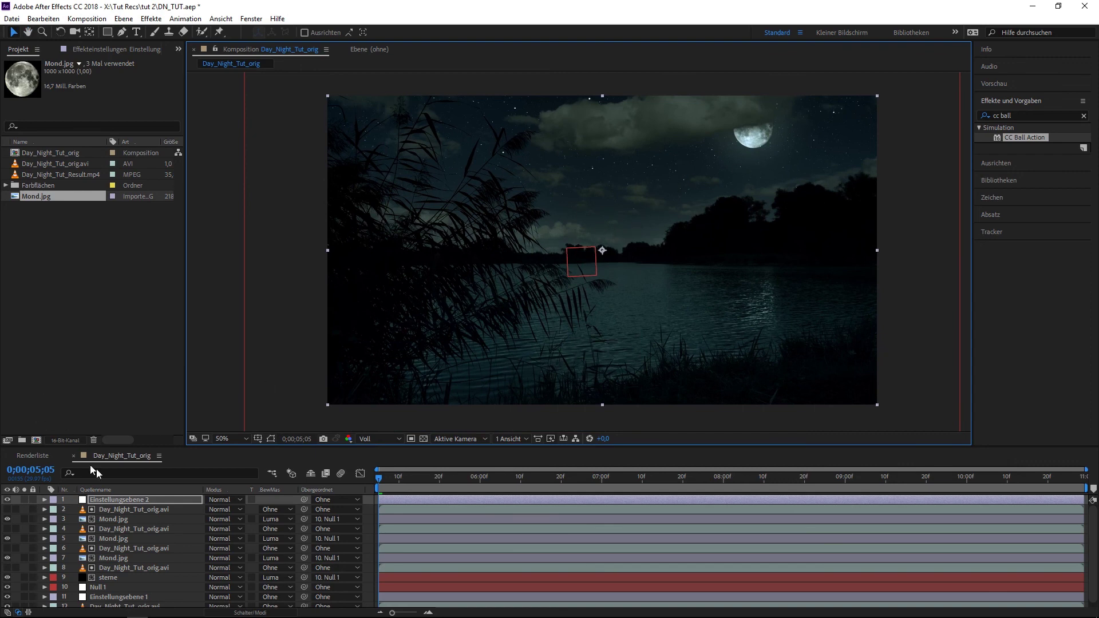
left_click(118, 502)
left_click(108, 50)
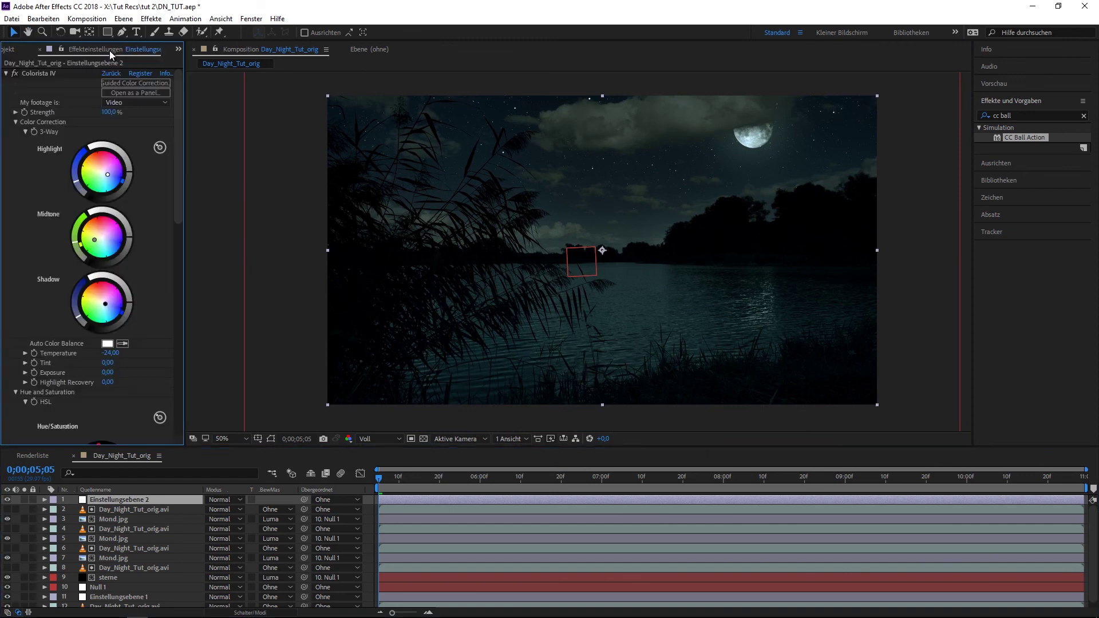
left_click(5, 73)
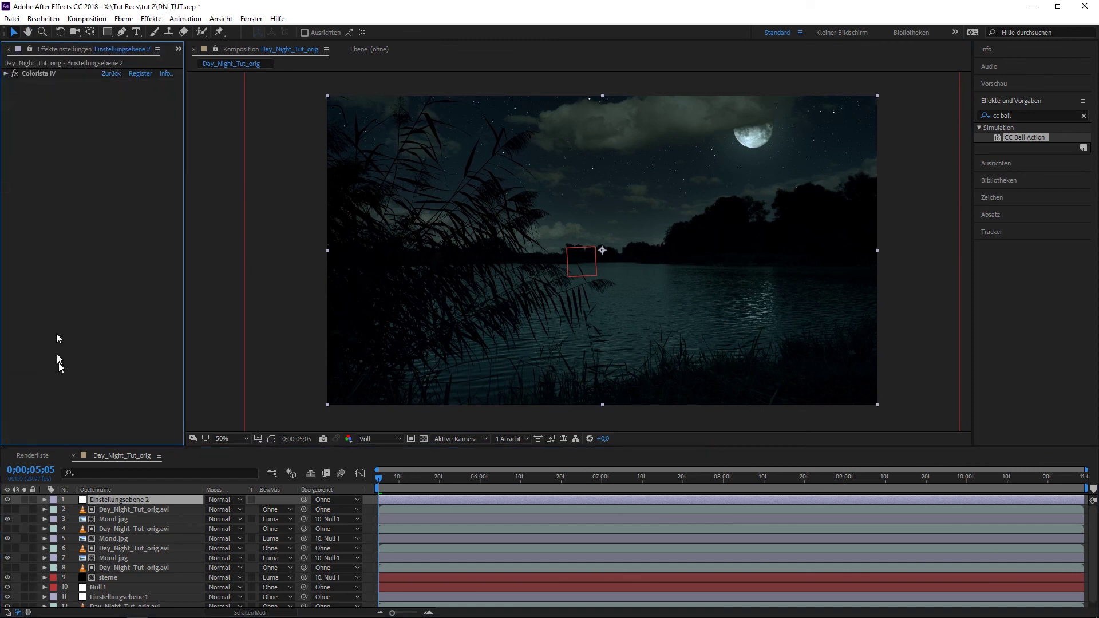
left_click(114, 498)
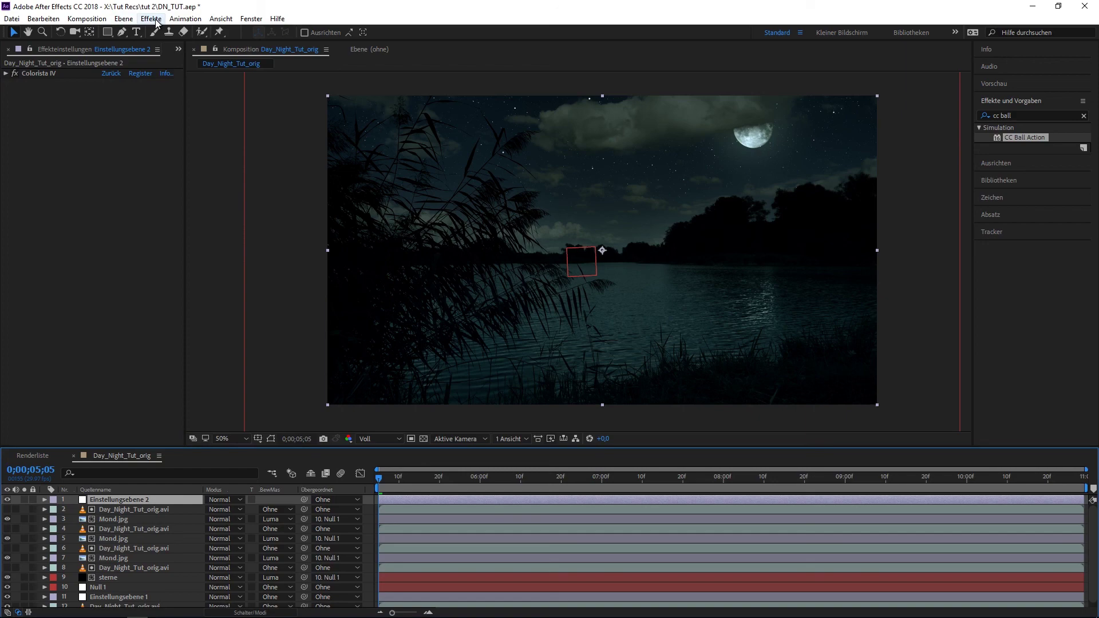
left_click(123, 21)
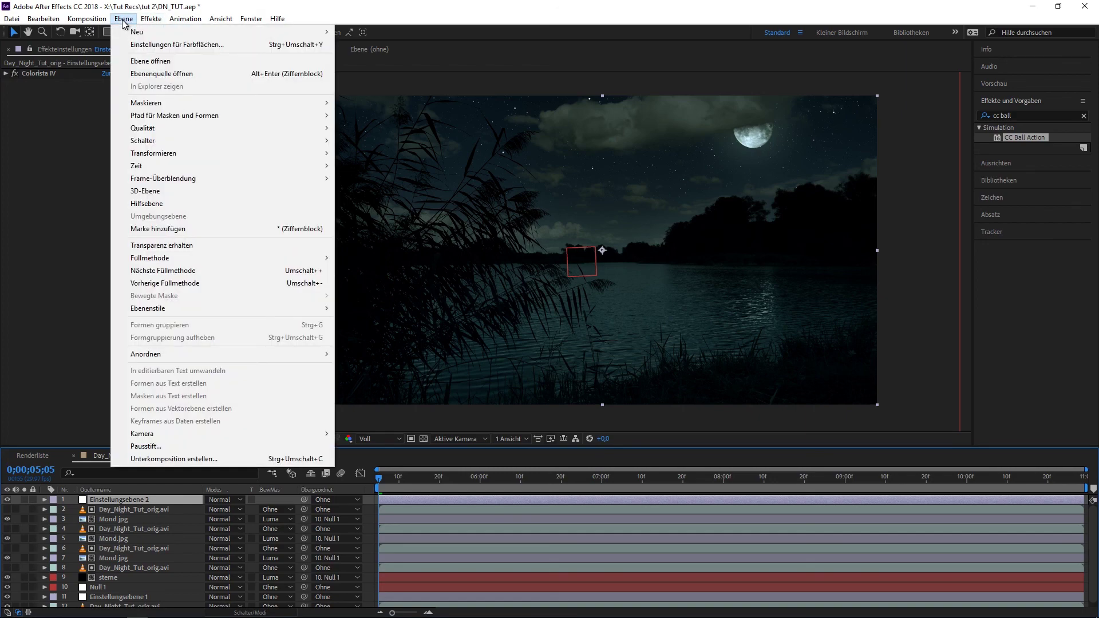
mouse_move(151, 19)
mouse_move(209, 136)
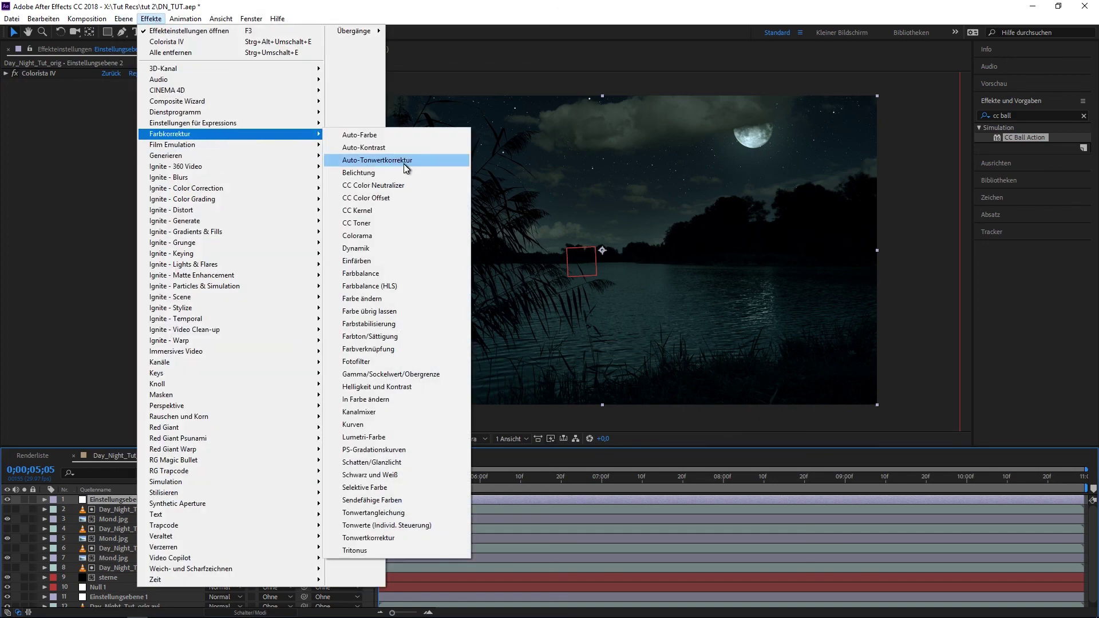
left_click(352, 424)
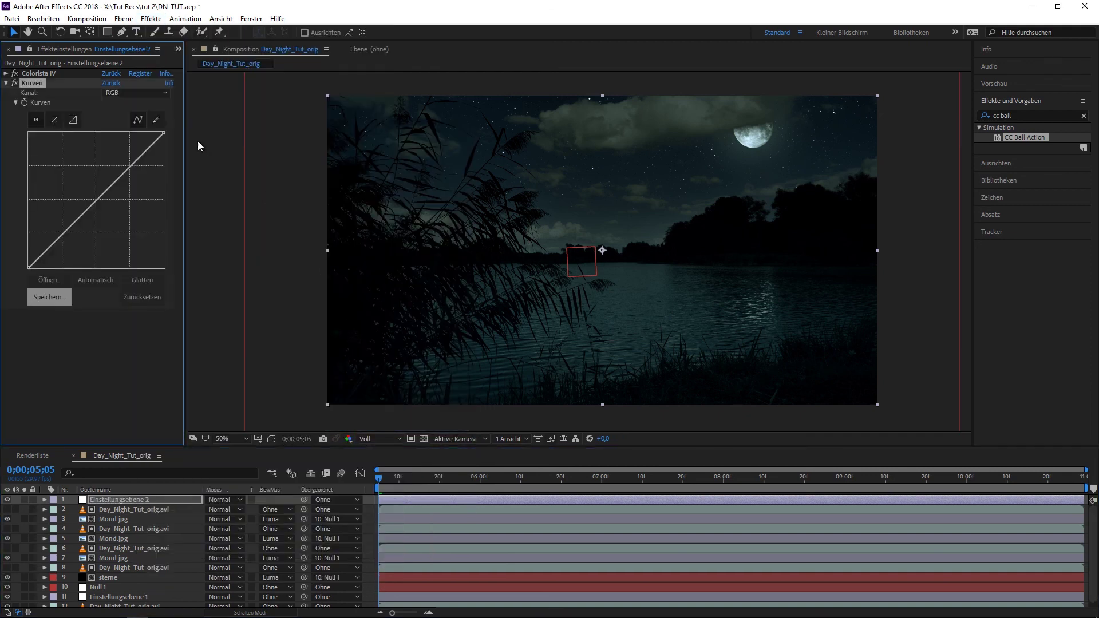
left_click_drag(131, 170, 120, 170)
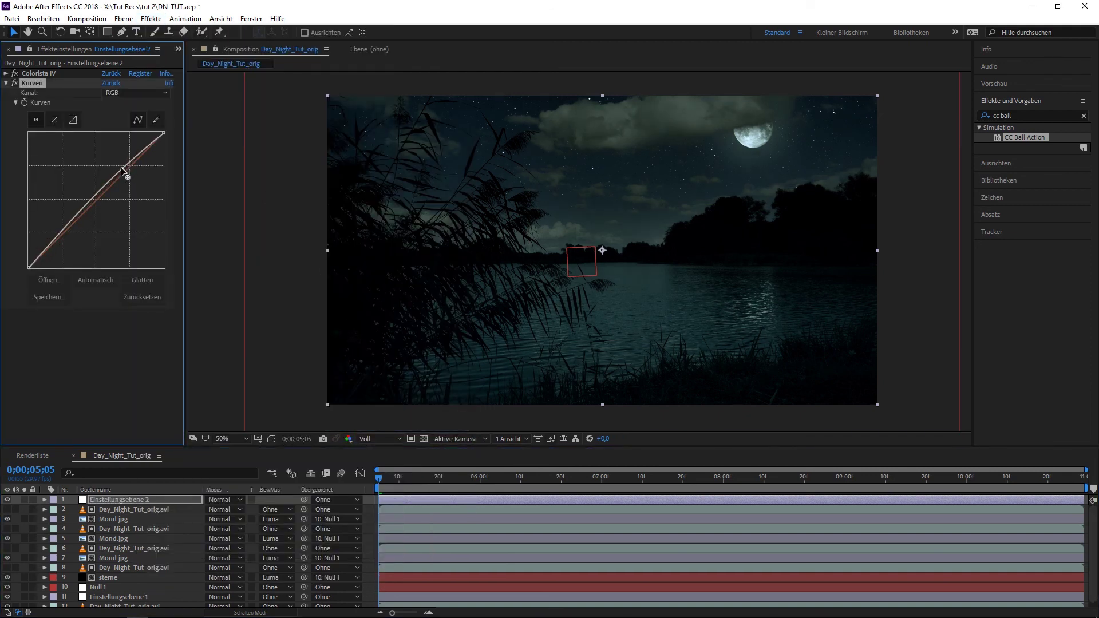
left_click_drag(67, 224, 68, 231)
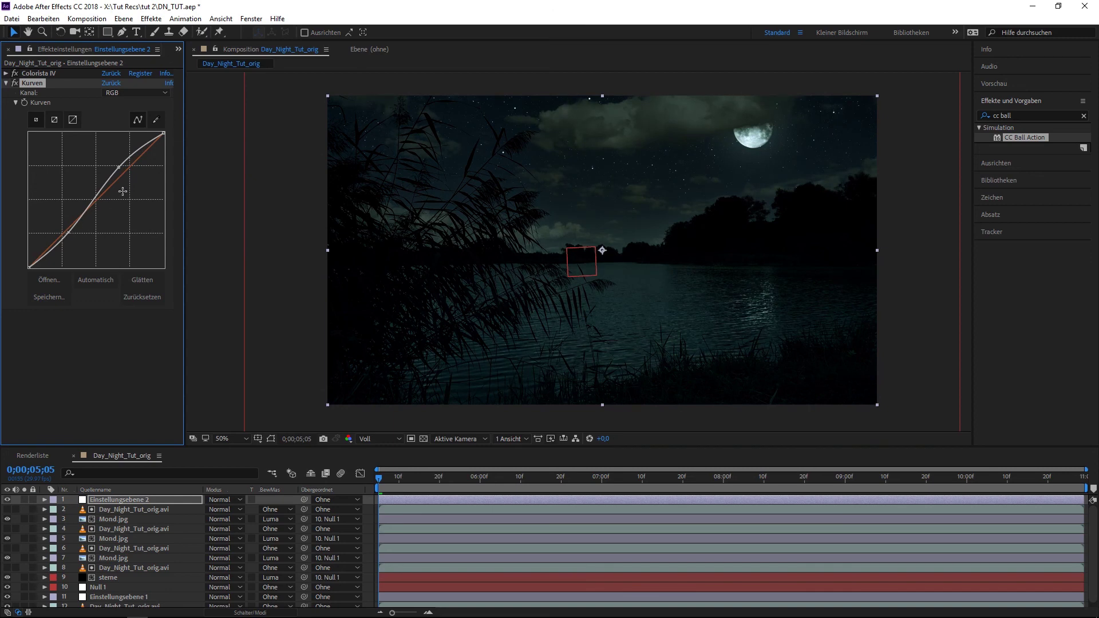
left_click(95, 198)
left_click_drag(116, 173, 116, 166)
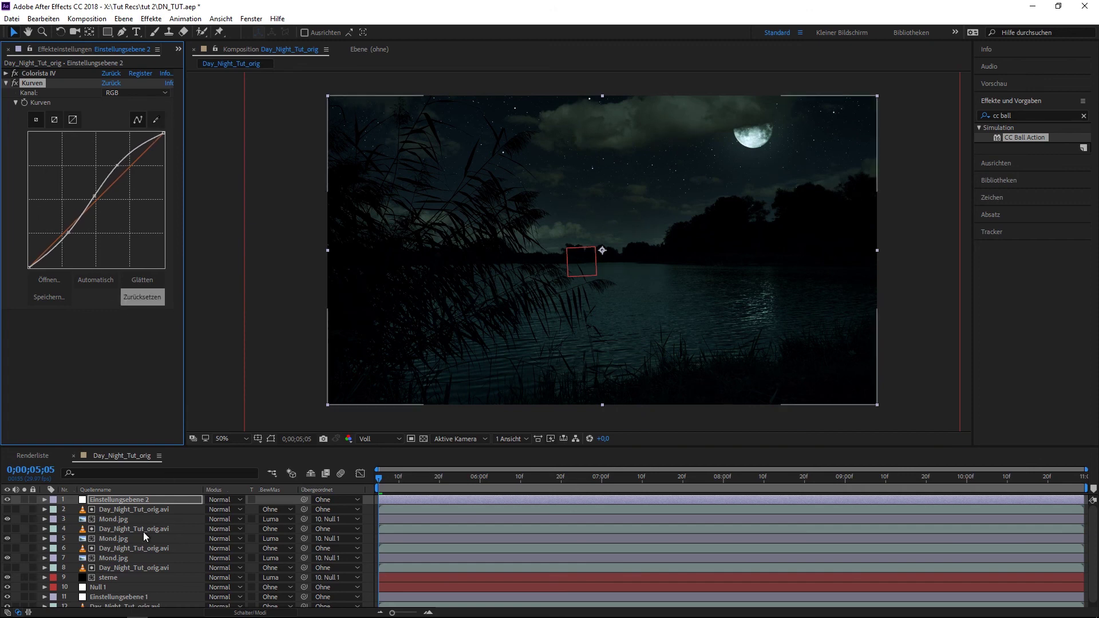
left_click(15, 83)
left_click(15, 84)
left_click(15, 84)
left_click(15, 84)
left_click_drag(383, 481, 408, 483)
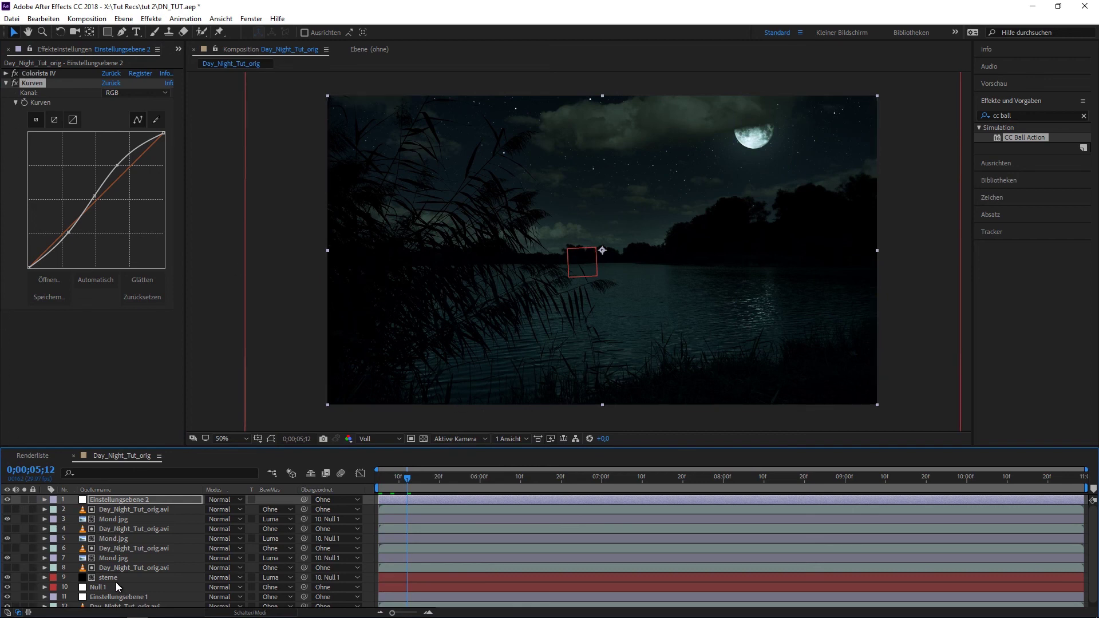
Solo layer 12's daytime lake footage and switch its Day For Night effect off.
scroll(115, 582, "down", 1)
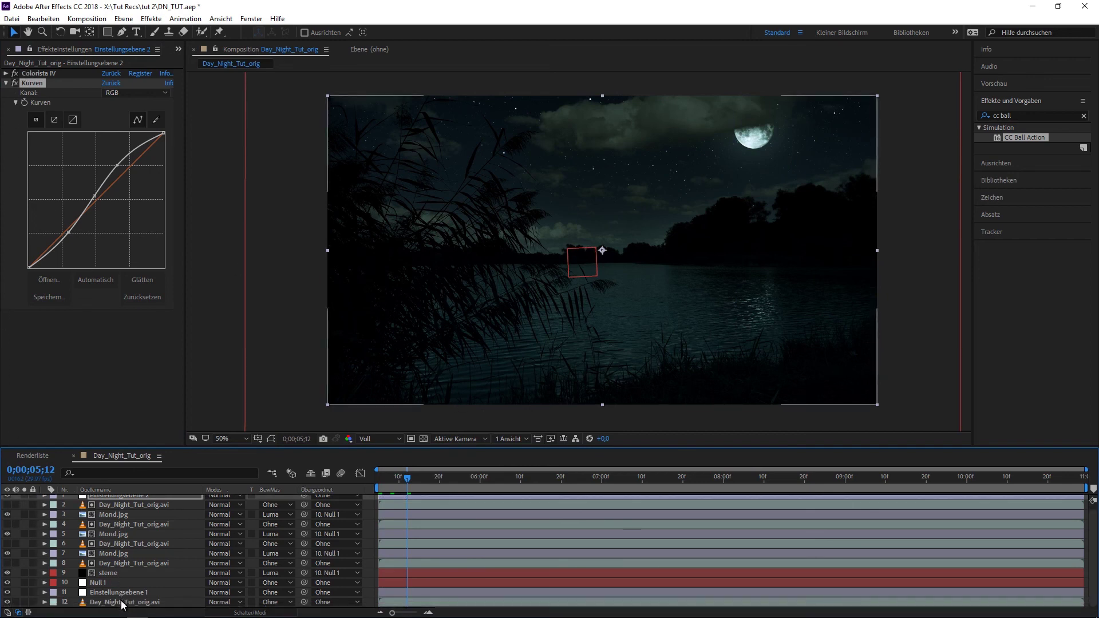
left_click(122, 602)
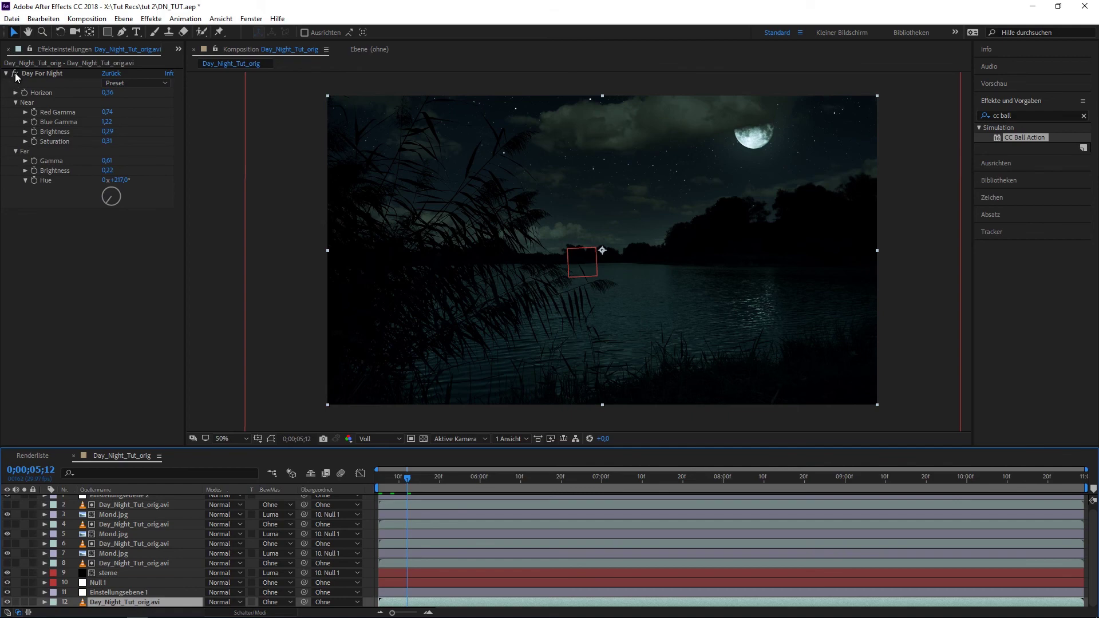
left_click(14, 74)
left_click(15, 74)
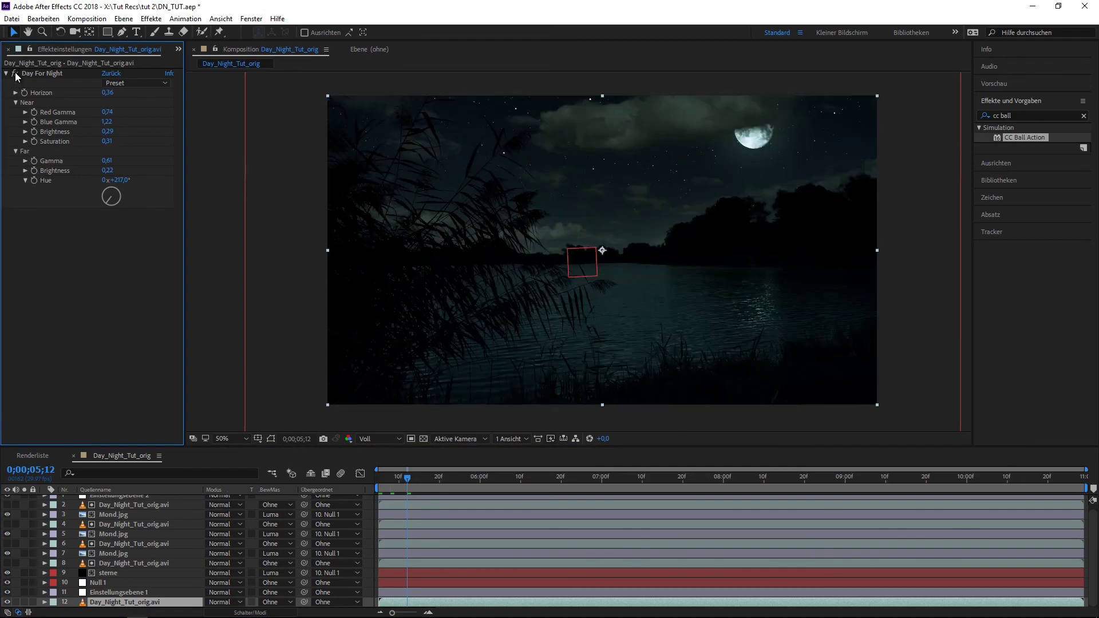
left_click(15, 73)
left_click(15, 74)
left_click(24, 602)
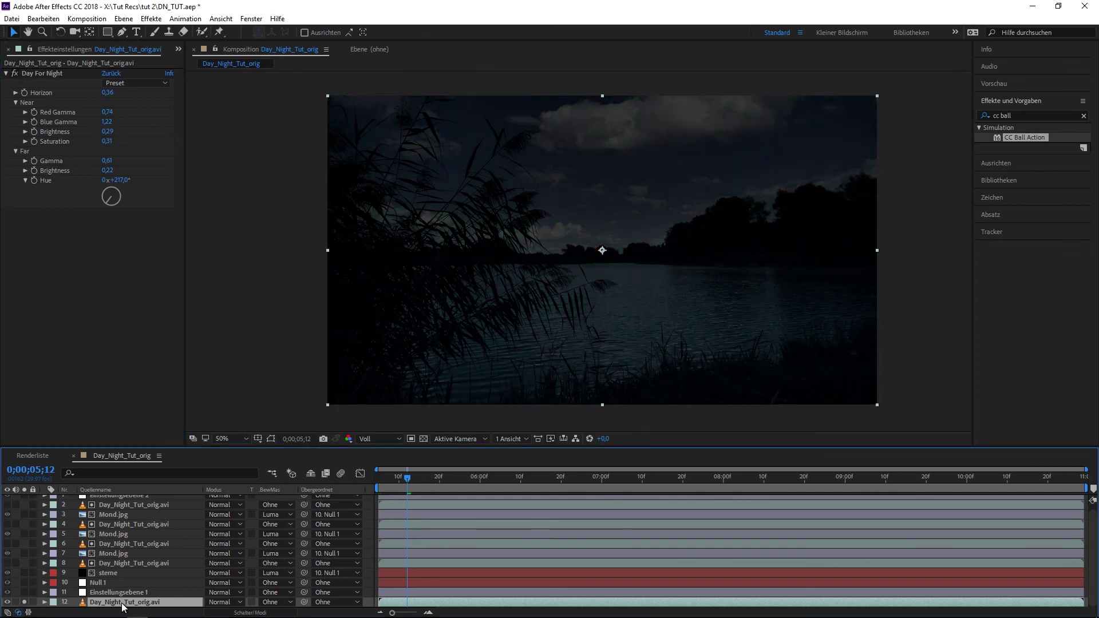
left_click(15, 74)
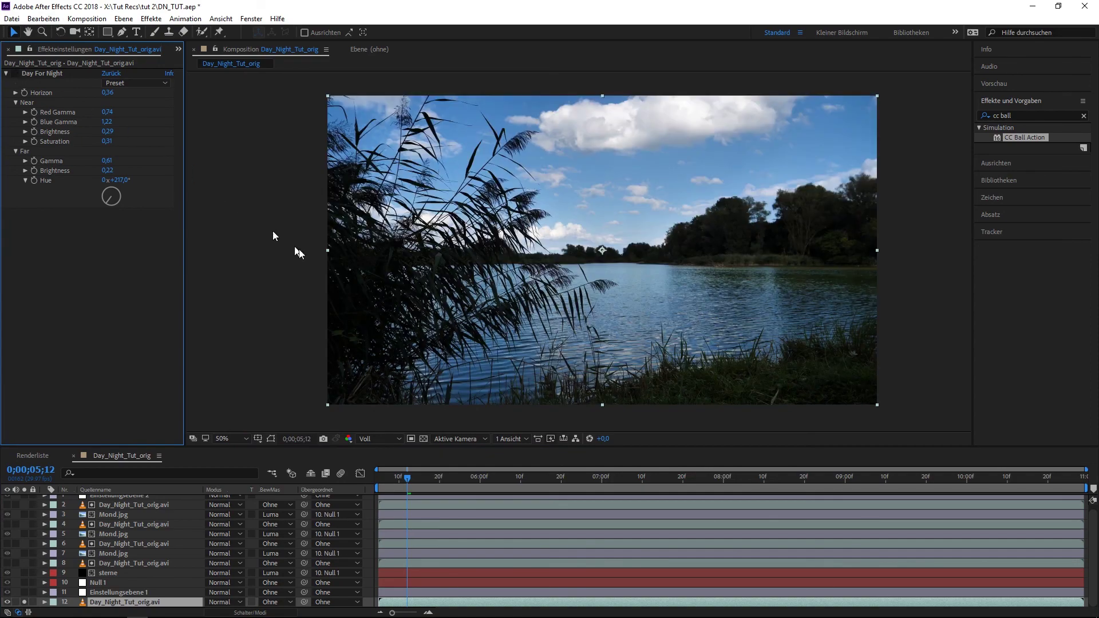
left_click(150, 19)
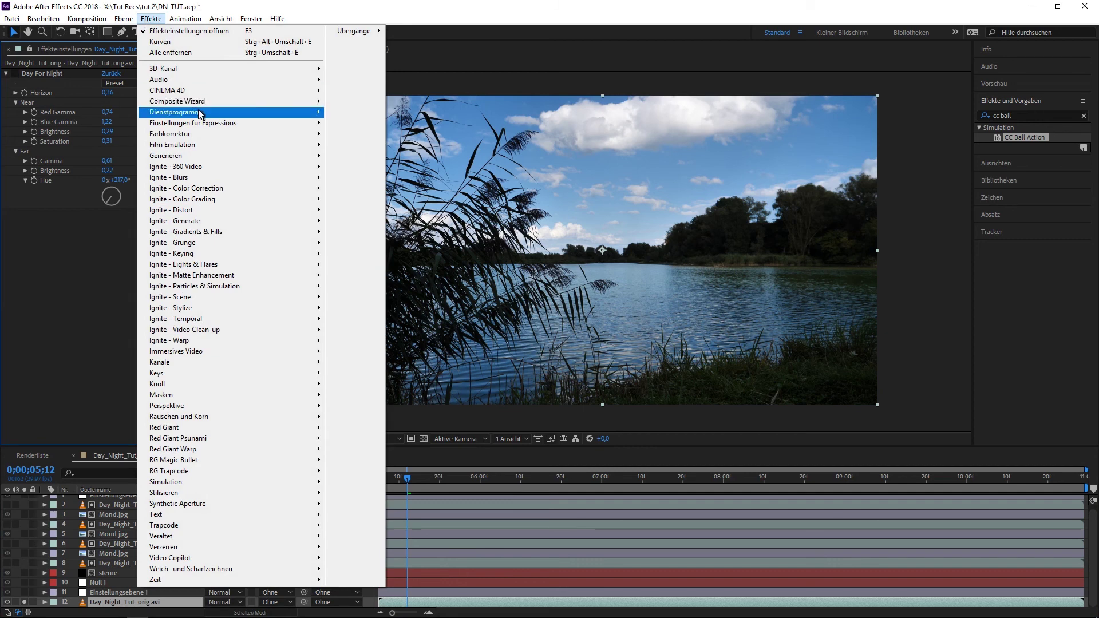
Apply Kurven to the footage and reshape the RGB curve for deeper contrast.
mouse_move(197, 140)
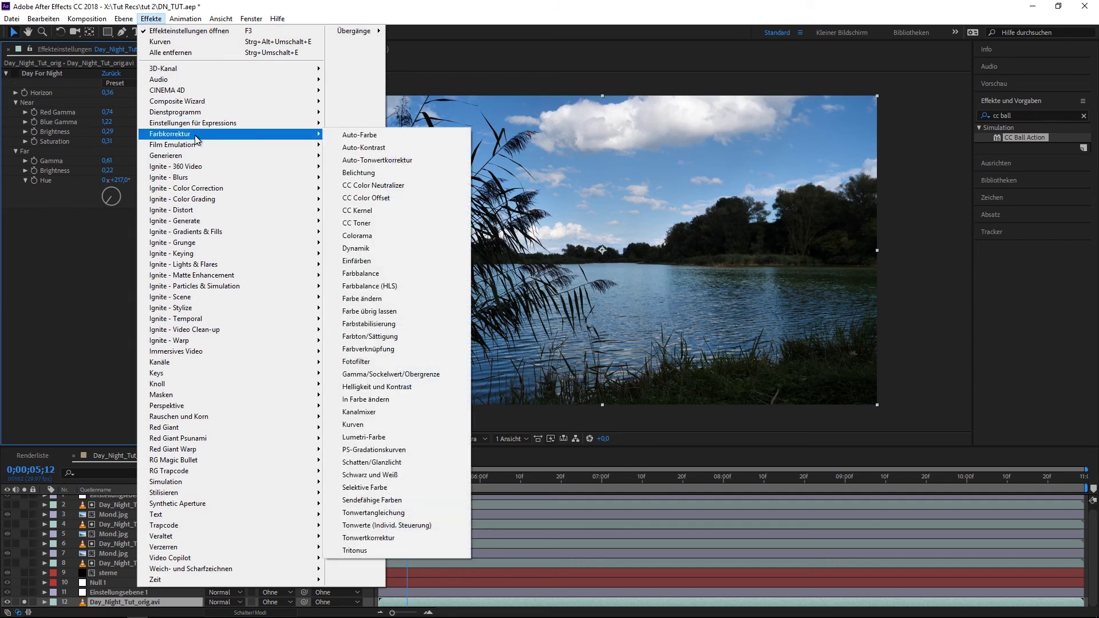
left_click(361, 426)
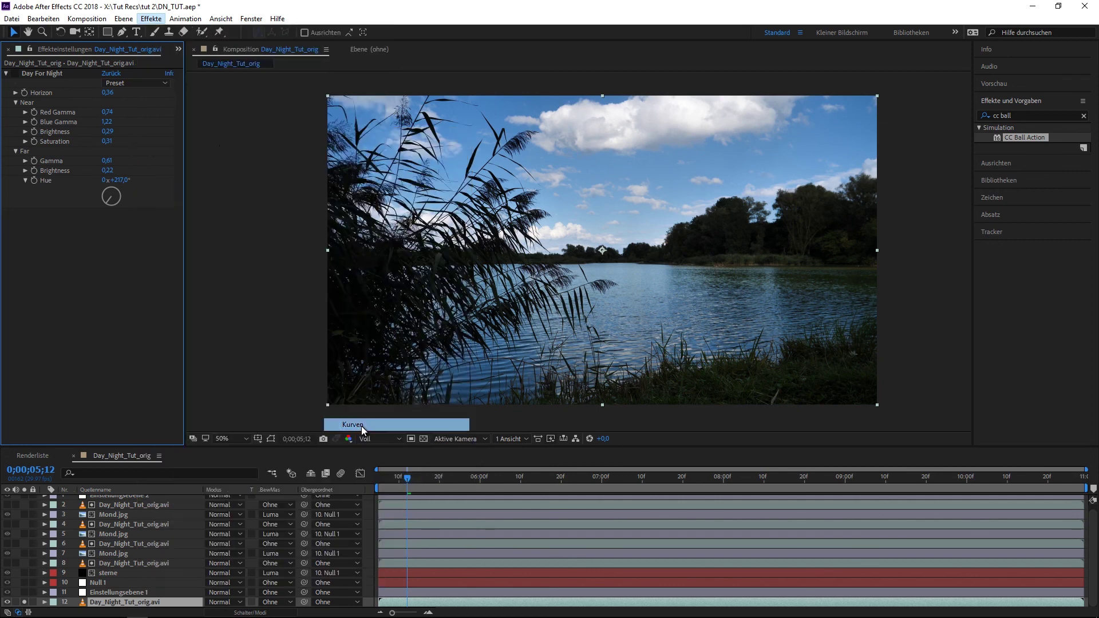
left_click_drag(104, 322, 115, 339)
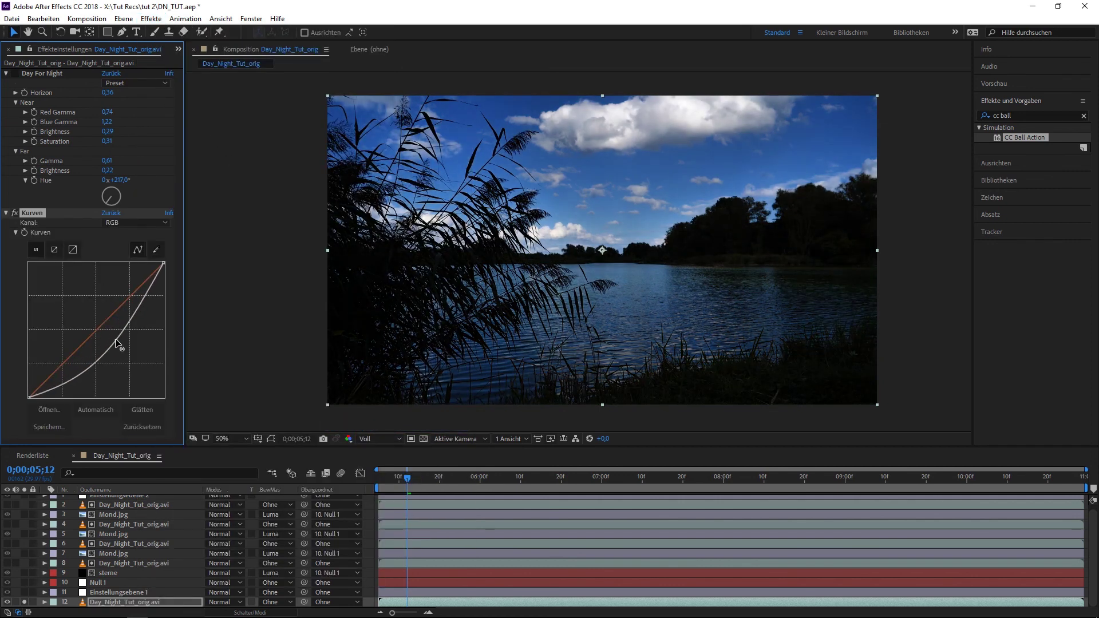
left_click_drag(115, 339, 113, 339)
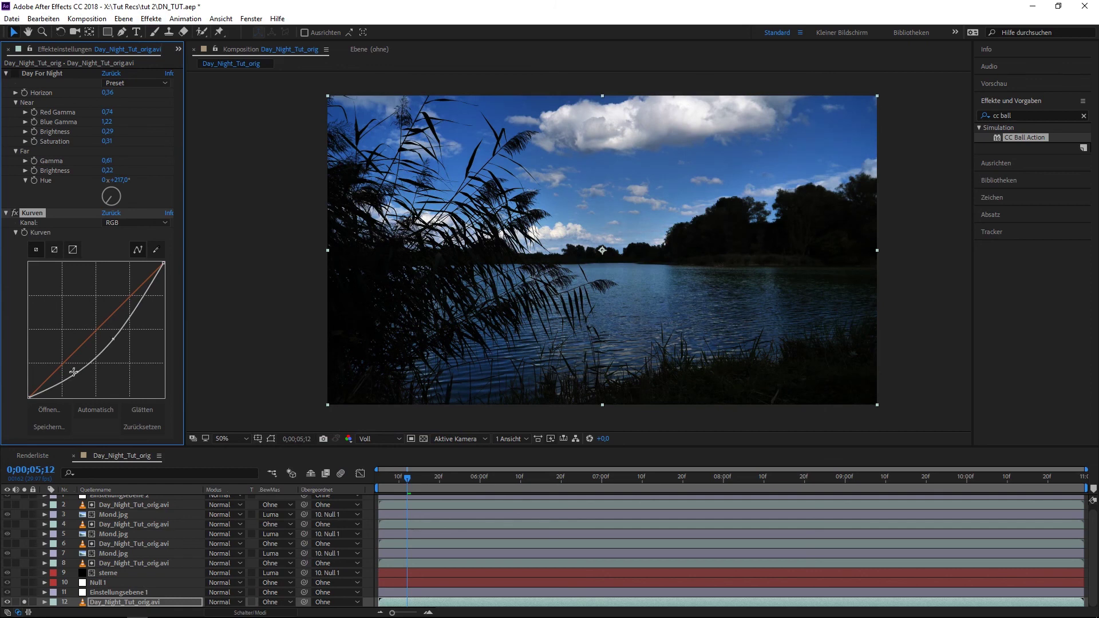
left_click_drag(59, 381, 59, 382)
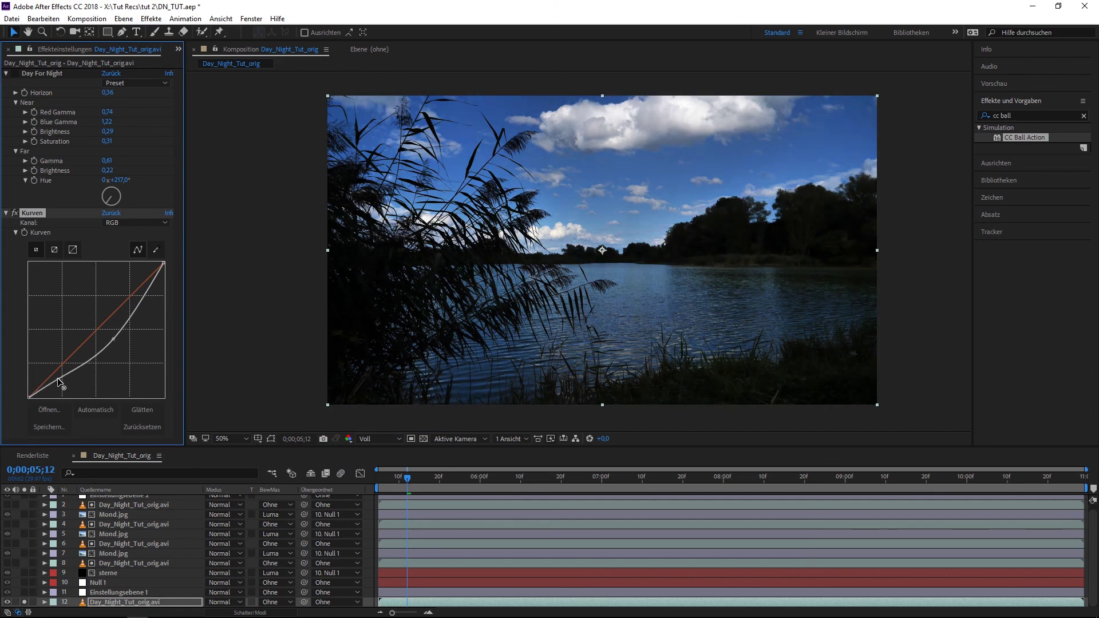
left_click_drag(143, 302, 135, 293)
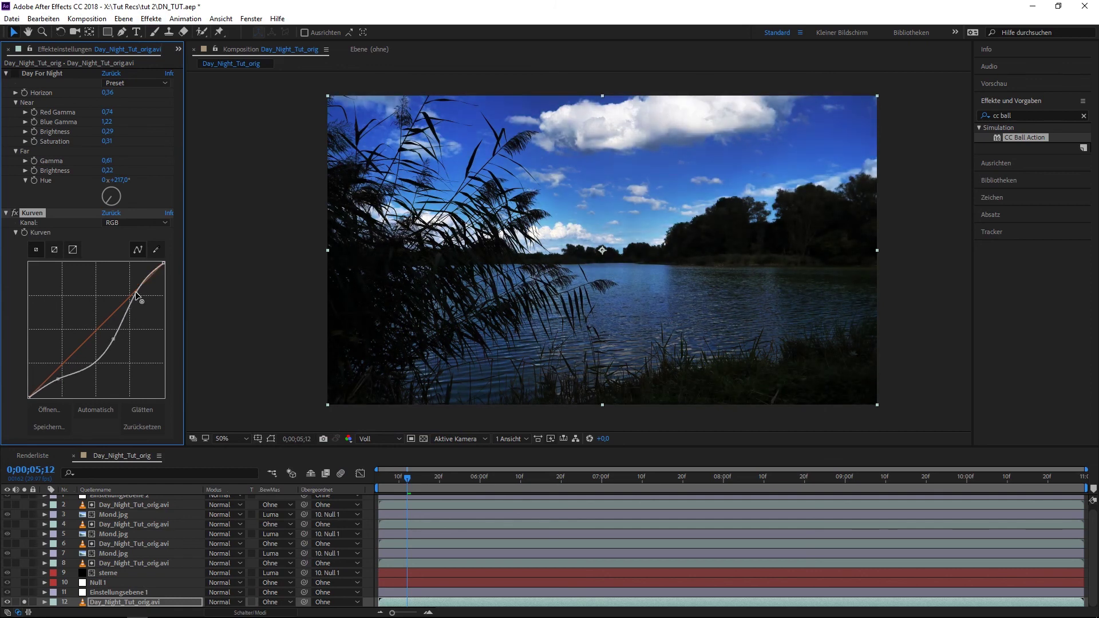
Pull down the Rot and Grün channel curves for a bluer night look, then collapse Kurven.
left_click(120, 223)
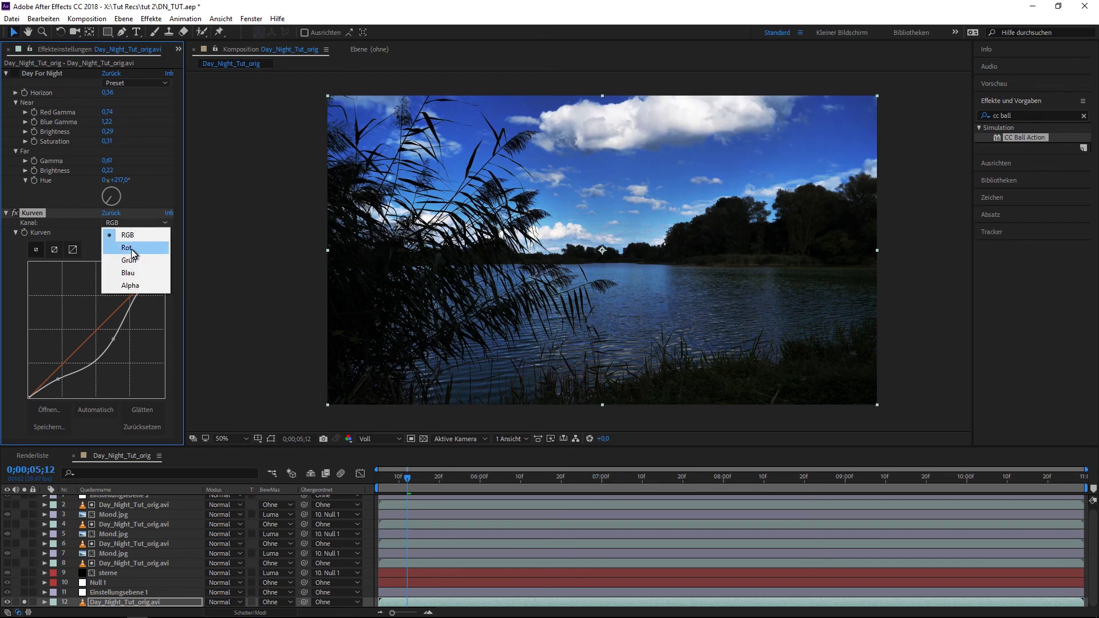
left_click(127, 248)
left_click_drag(97, 329, 109, 338)
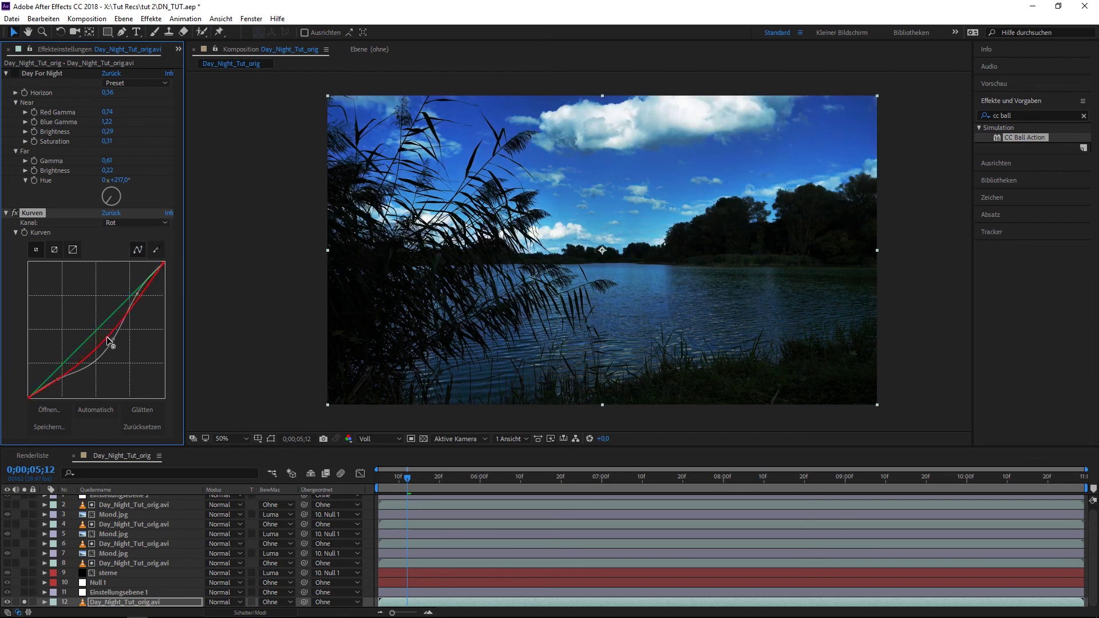
left_click(114, 222)
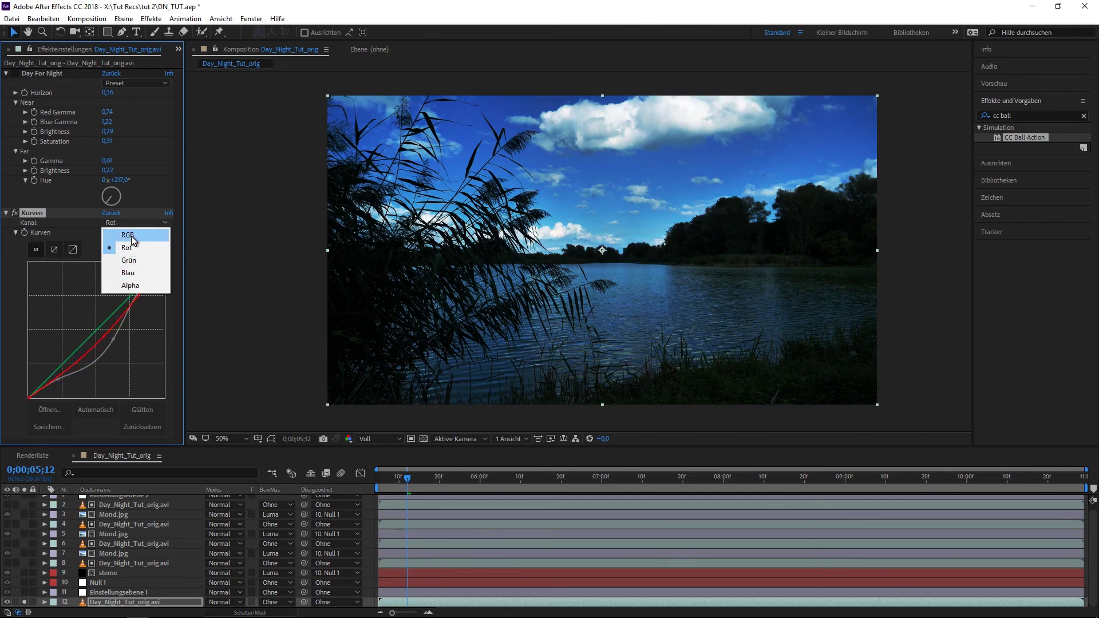
left_click(129, 260)
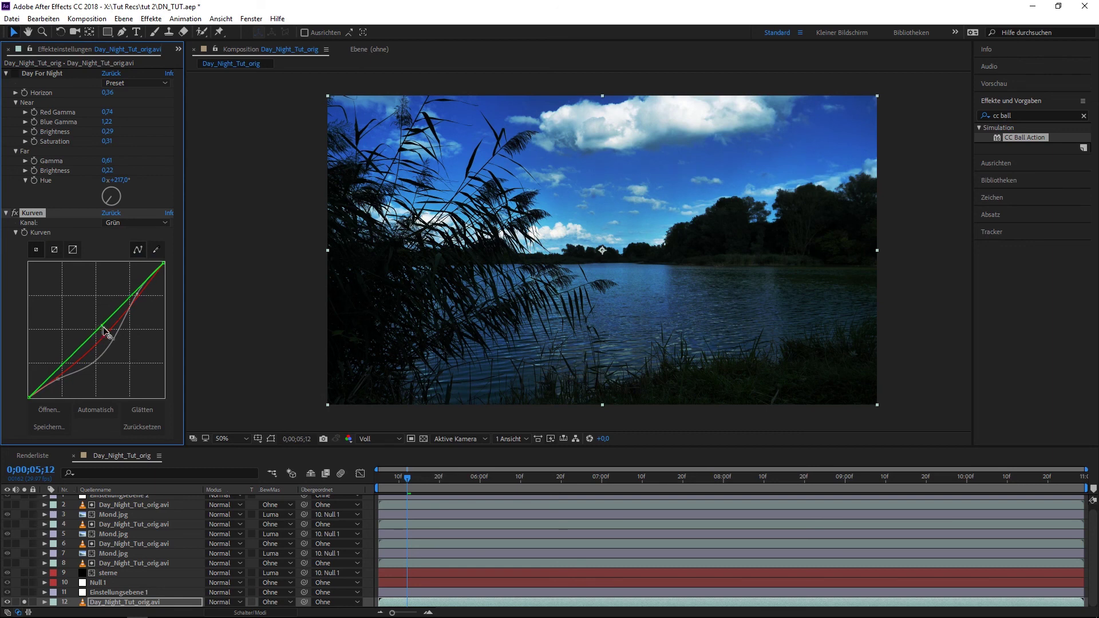
left_click_drag(103, 327, 107, 324)
left_click(156, 250)
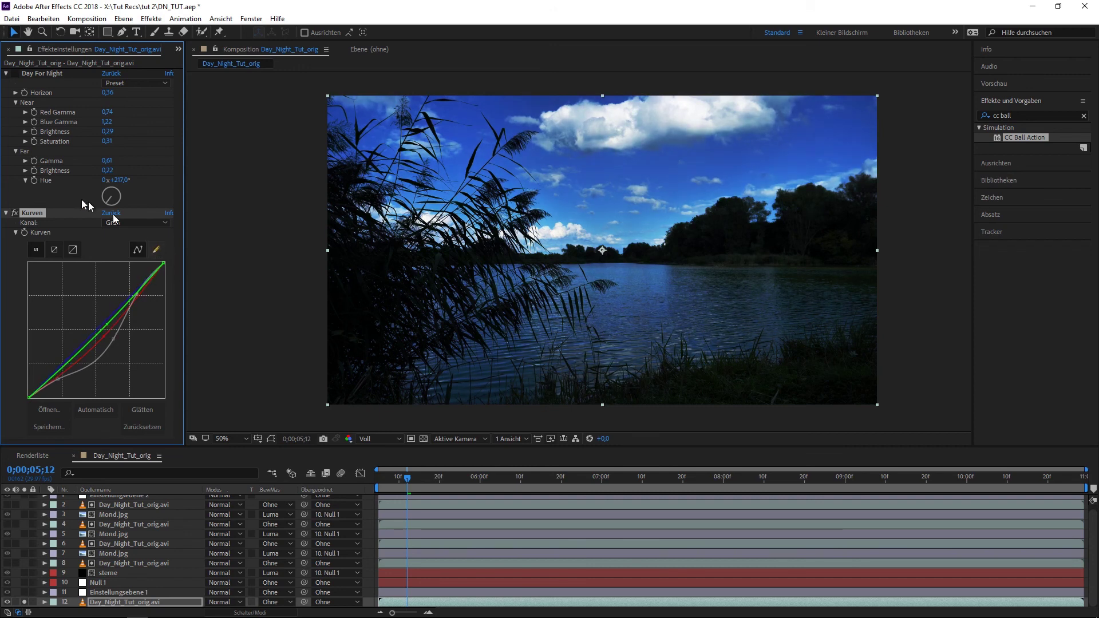
left_click(7, 214)
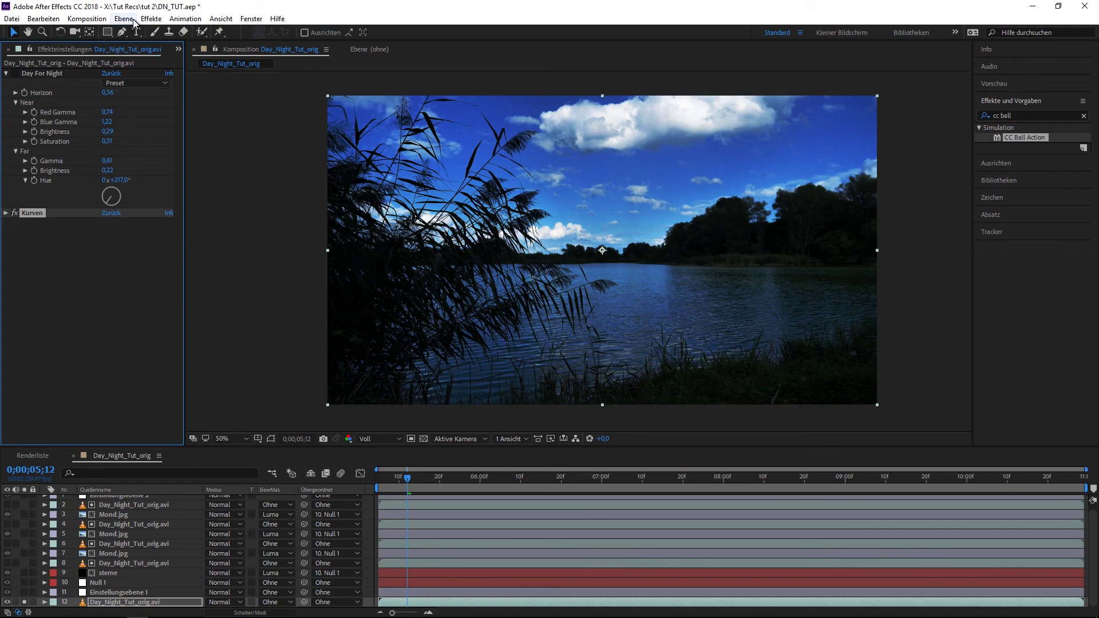
Apply a Belichtung exposure effect and lower the exposure to about -3,95.
left_click(151, 19)
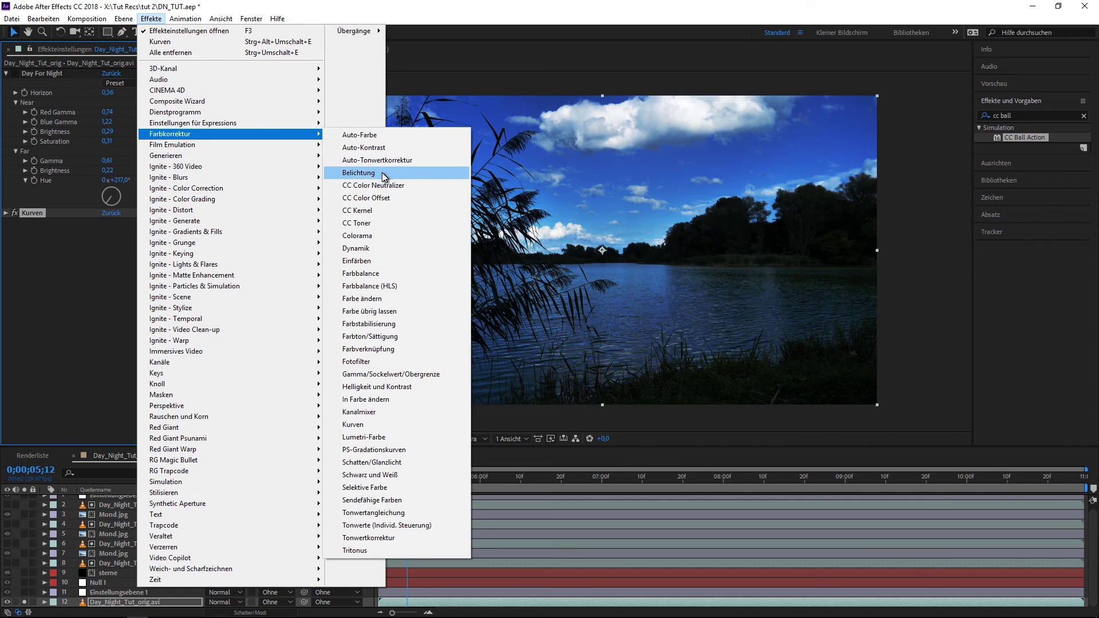
left_click(383, 176)
mouse_move(111, 258)
left_mouse_down()
mouse_move(2, 331)
mouse_move(2, 371)
left_mouse_up()
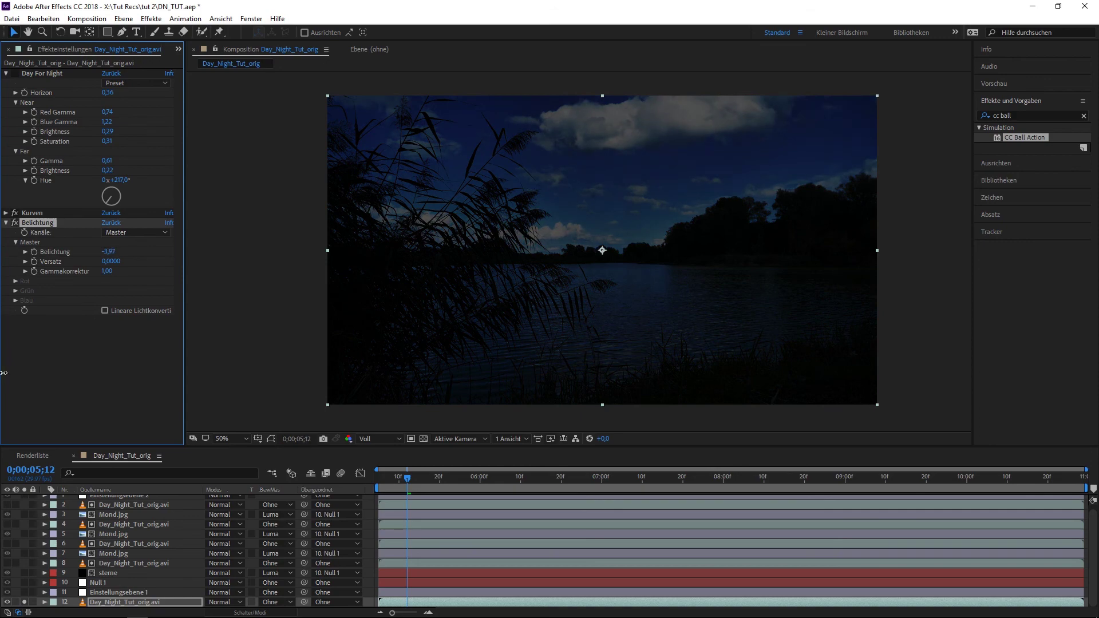
Add an Einfärben tint effect from the Farbkorrektur effects.
left_click(145, 22)
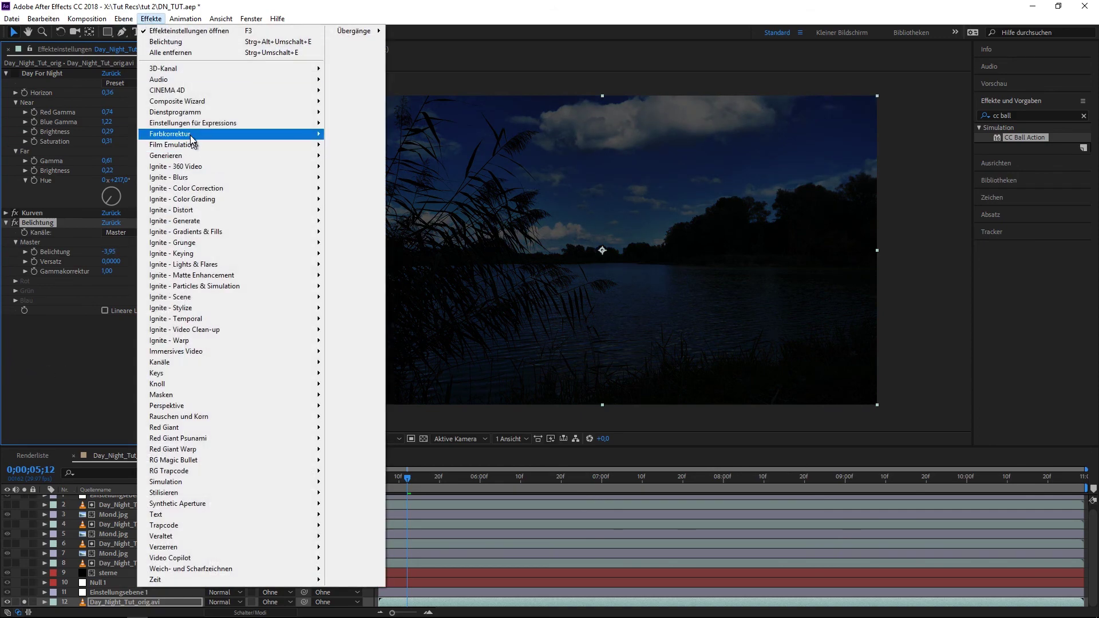
mouse_move(304, 134)
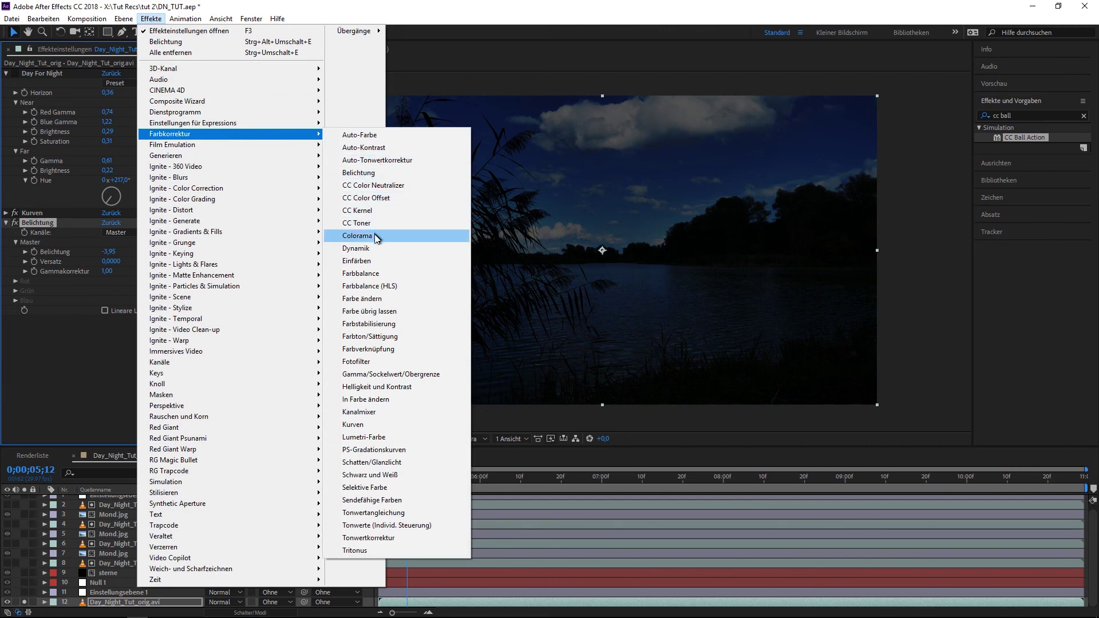
left_click(345, 259)
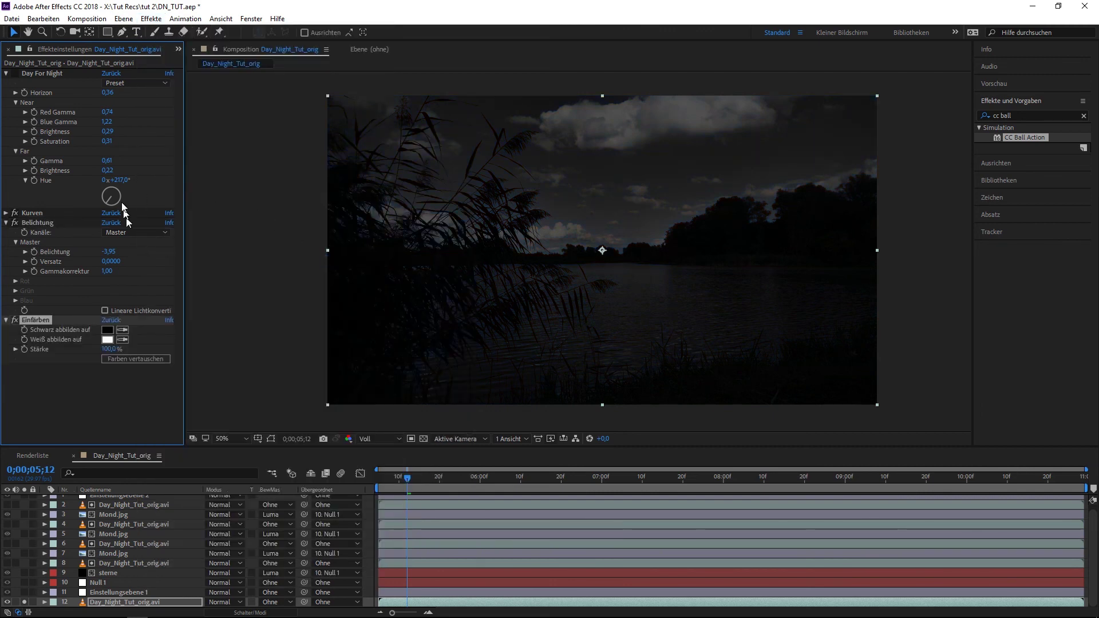
Set the Einfärben tint to 65%, exposure to -3,72, adjust offset, and raise gamma to 1,08.
left_click_drag(107, 349, 93, 349)
mouse_move(118, 250)
left_mouse_down()
mouse_move(127, 253)
mouse_move(117, 262)
left_mouse_up()
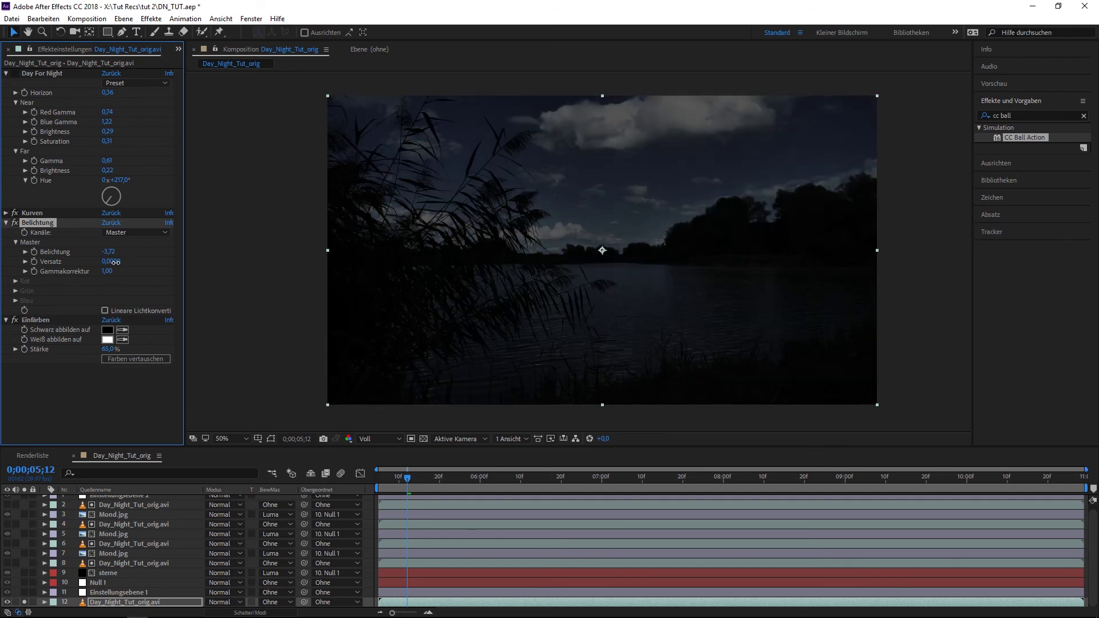
left_click_drag(117, 262, 113, 262)
left_click(112, 262)
left_click_drag(109, 274, 116, 272)
Preview the graded footage, comparing effects on and off, ending with Day For Night on and selected.
key("space")
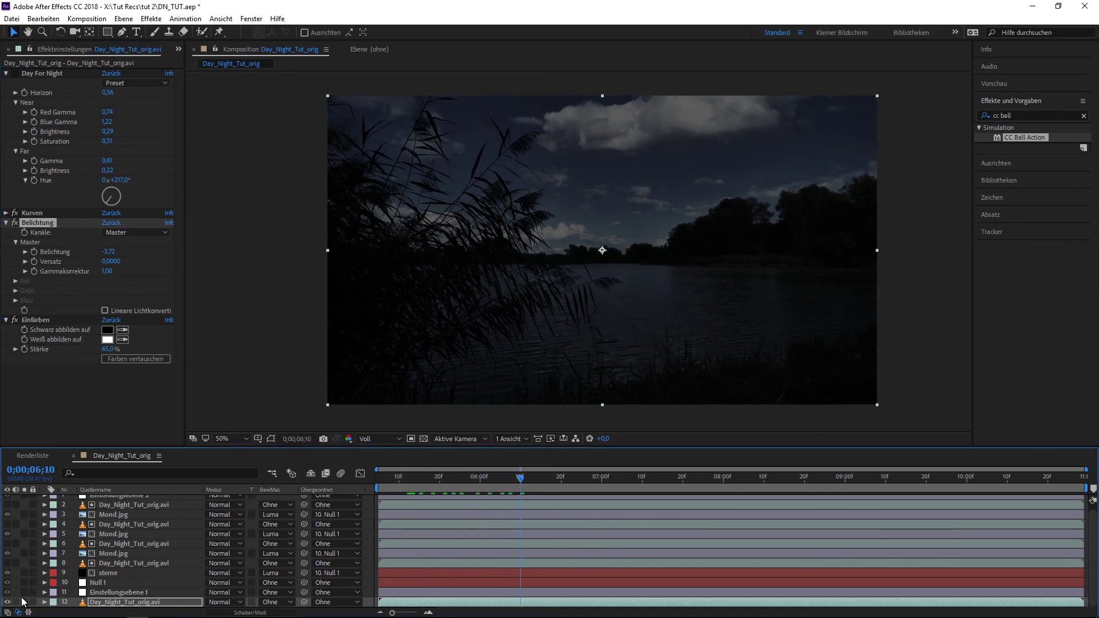
left_click(15, 213)
left_click(14, 223)
left_click(15, 320)
left_click(15, 73)
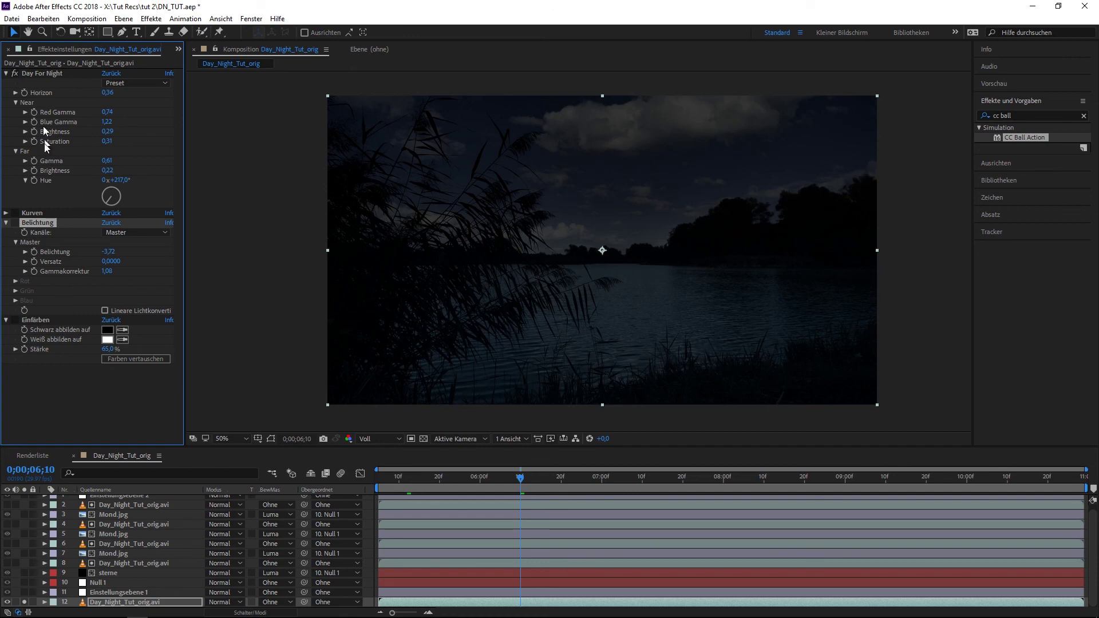
left_click(38, 73)
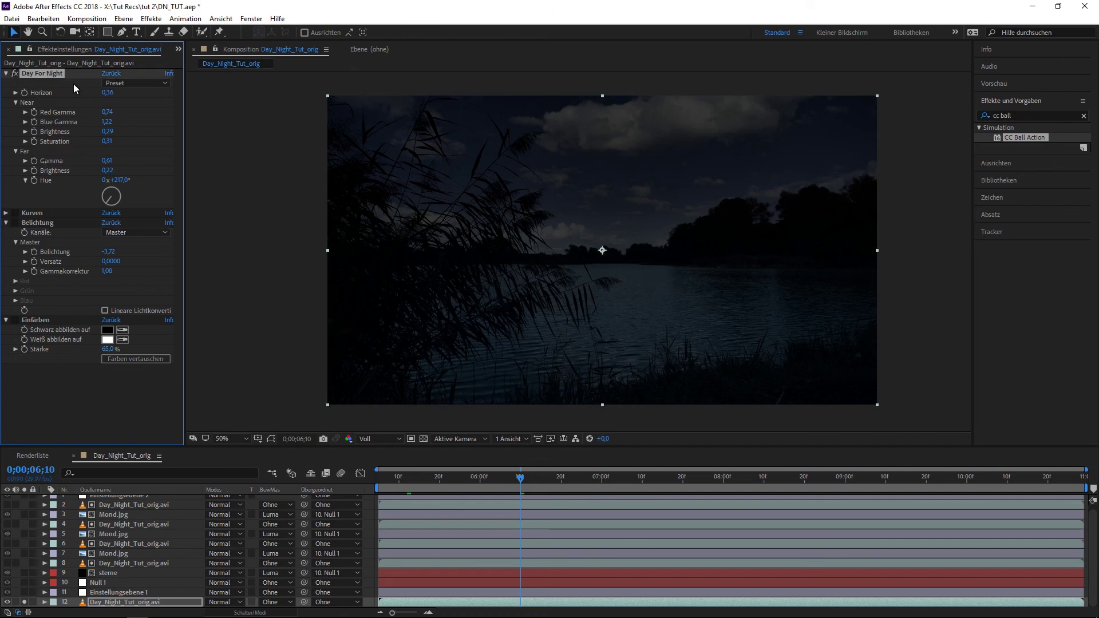